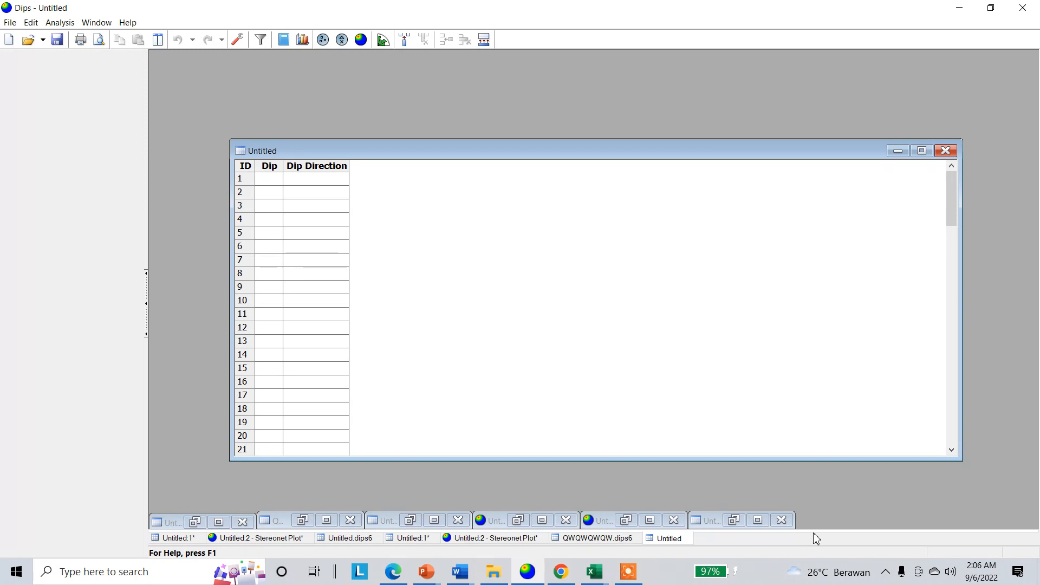
click(594, 571)
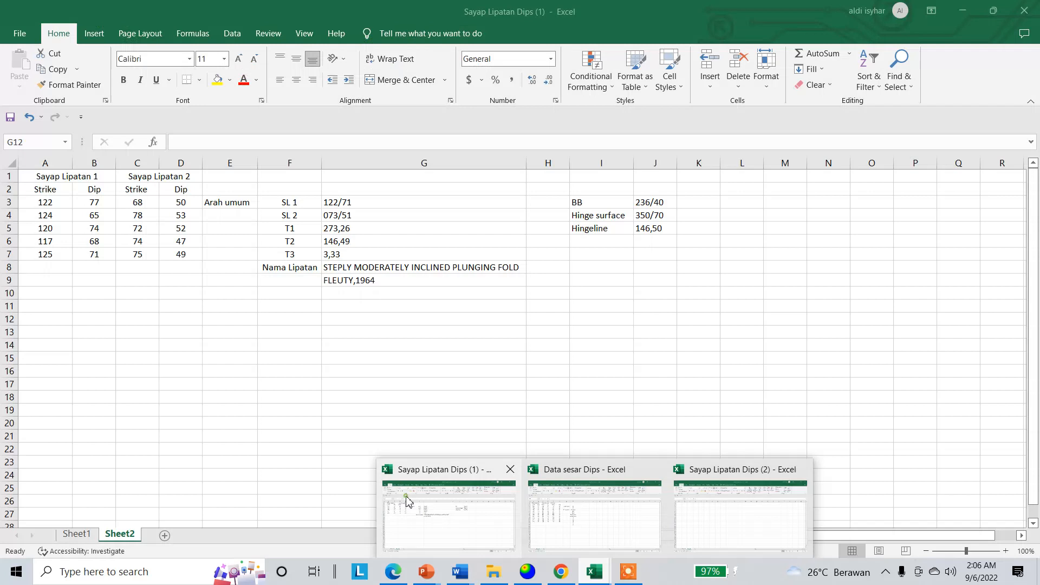
click(407, 499)
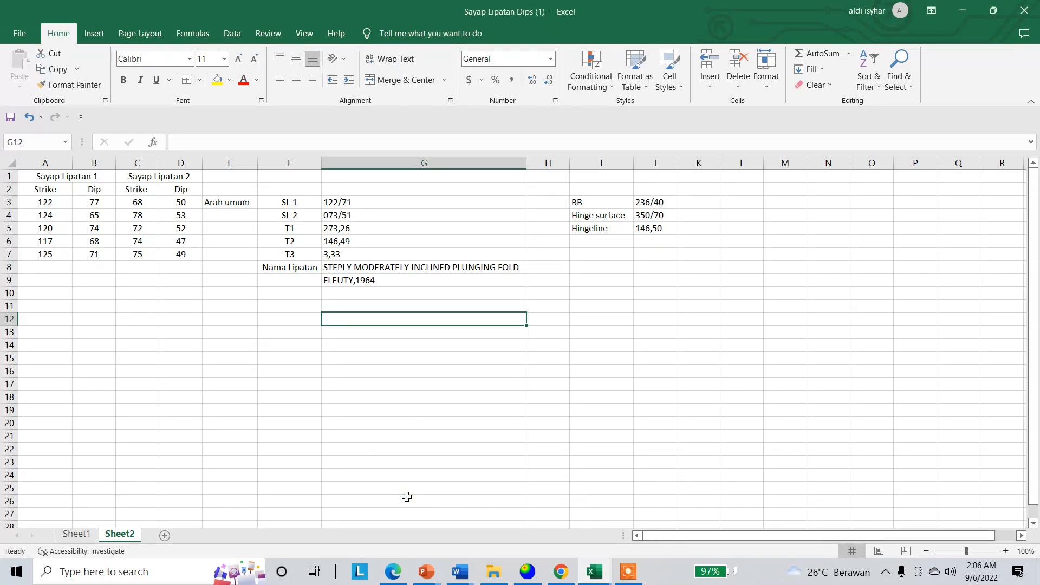
scroll(401, 495, down, 1)
scroll(401, 496, up, 1)
Copy the Shear Fracture strike and dip values (A3:B12) from the Data sesar Dips workbook into the Dips grid, starting at row 1.
click(594, 572)
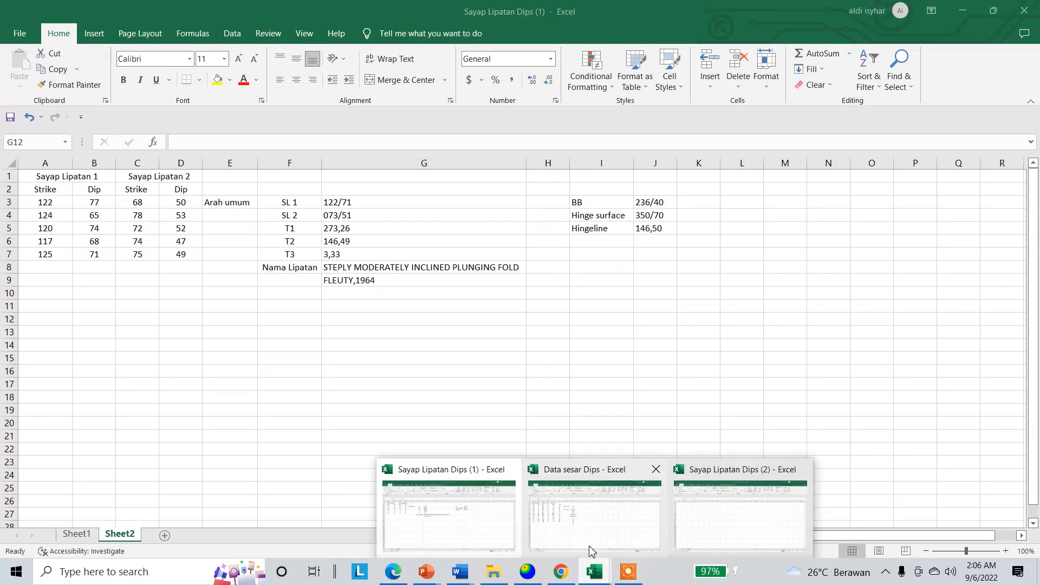
click(592, 528)
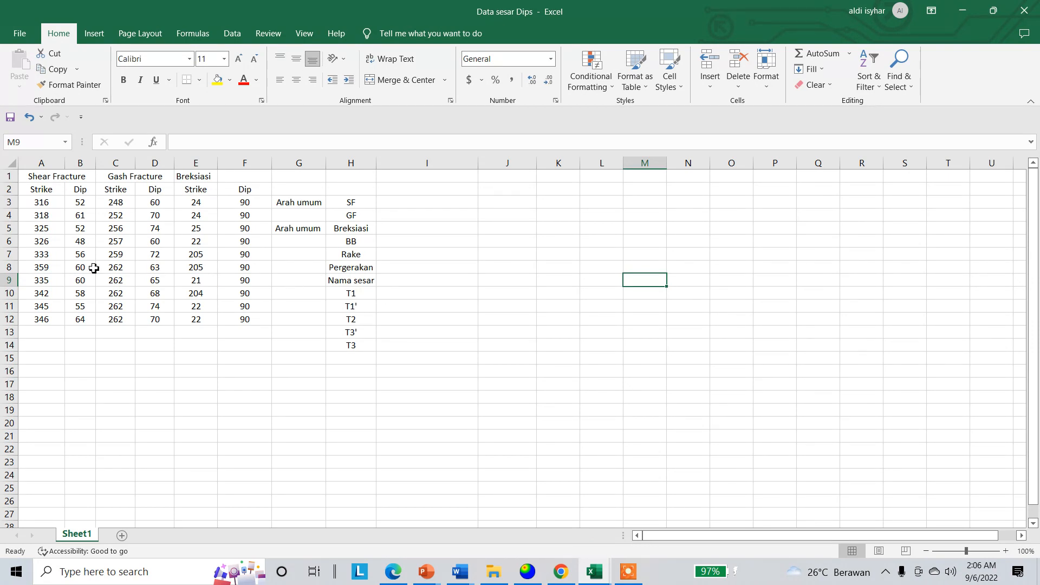
drag(43, 206, 90, 322)
key(ctrl+c)
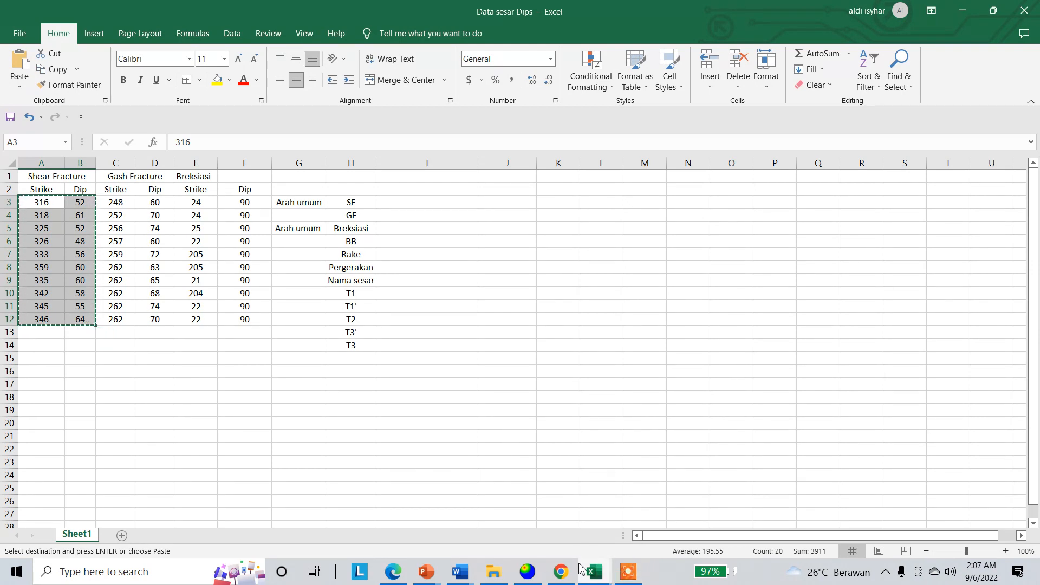
click(527, 571)
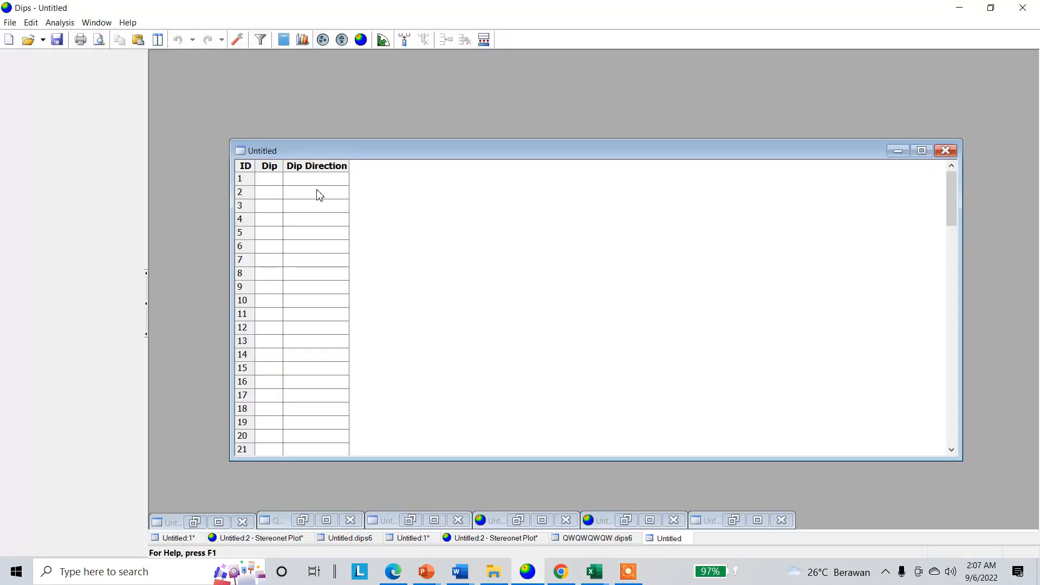
click(271, 181)
key(ctrl+v)
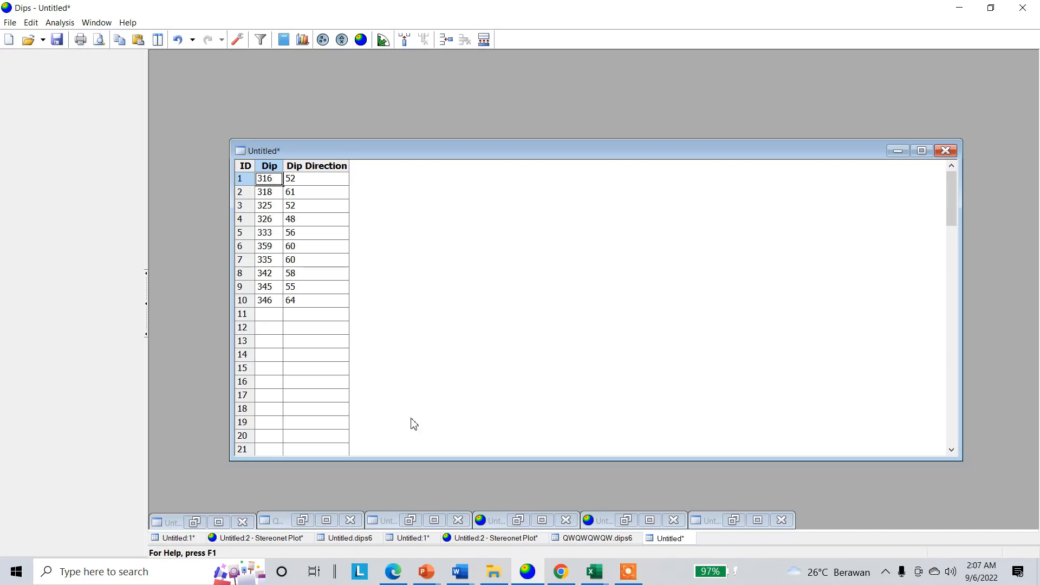
Copy the Gash Fracture strike and dip values (C3:D12) from the Data sesar Dips workbook into the Dips grid, starting at row 11.
mouse_move(594, 572)
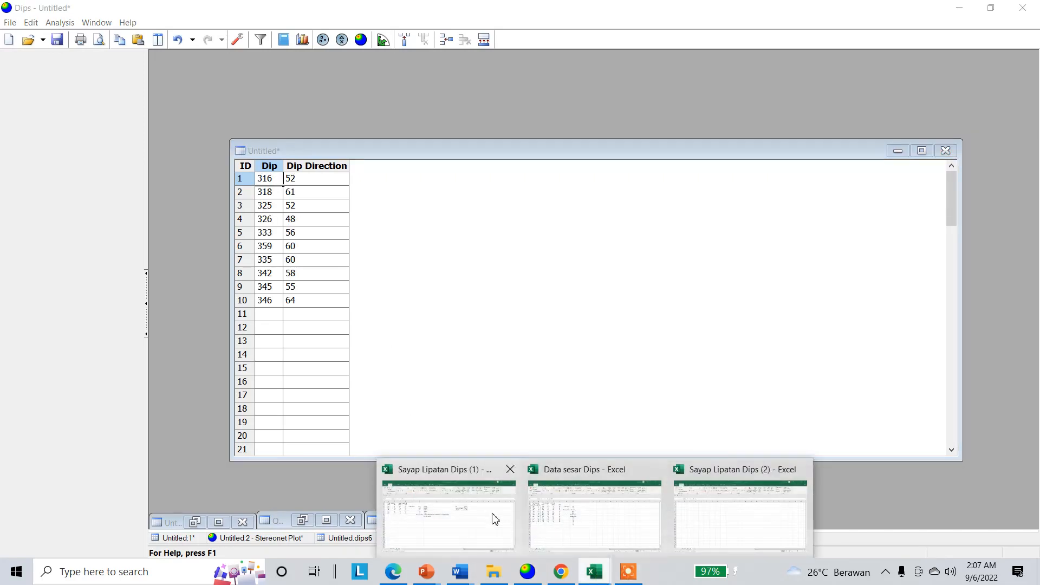
mouse_move(496, 519)
click(557, 519)
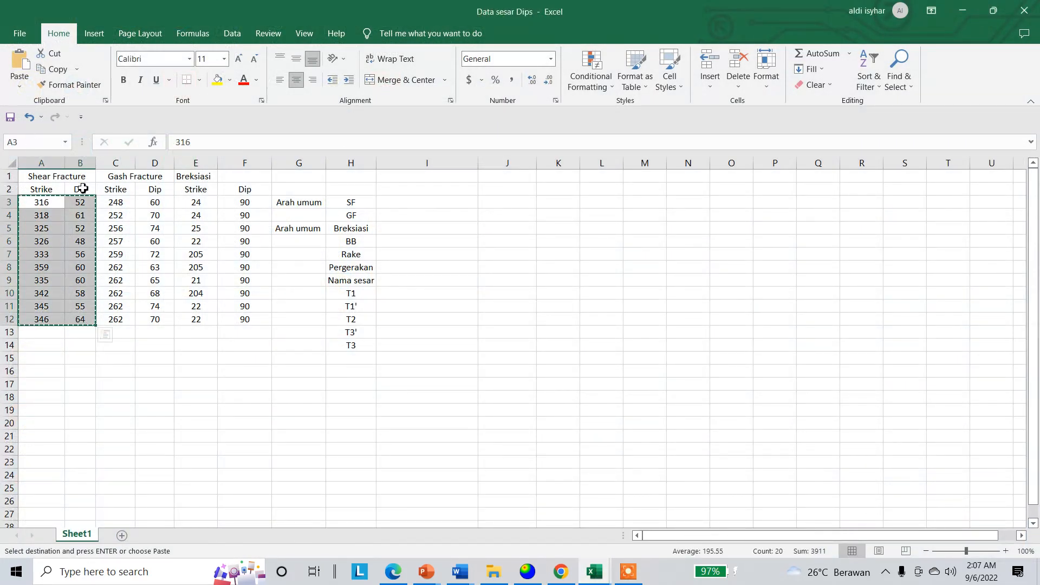
drag(112, 208, 157, 319)
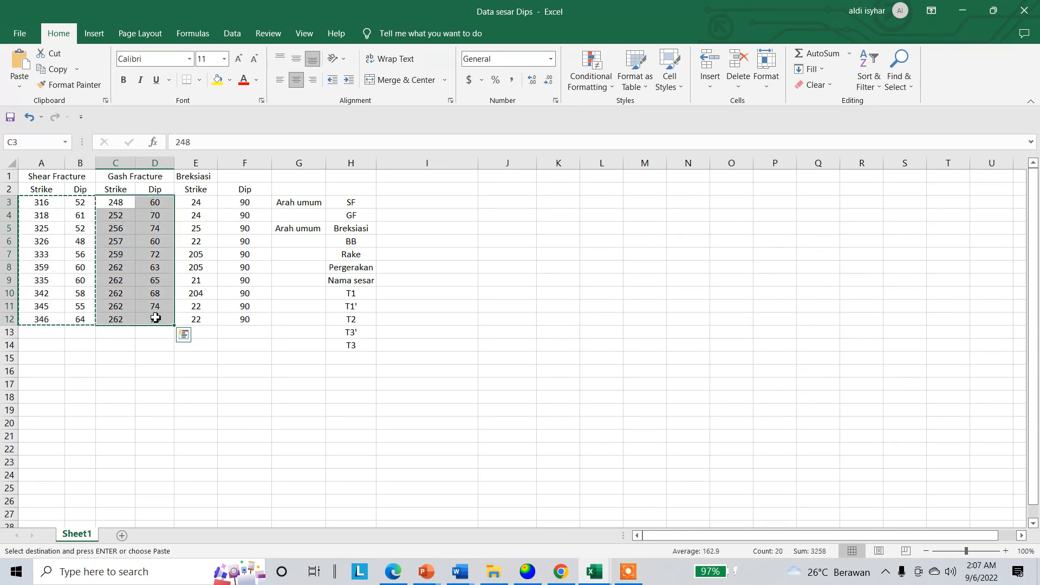
key(ctrl+c)
click(527, 571)
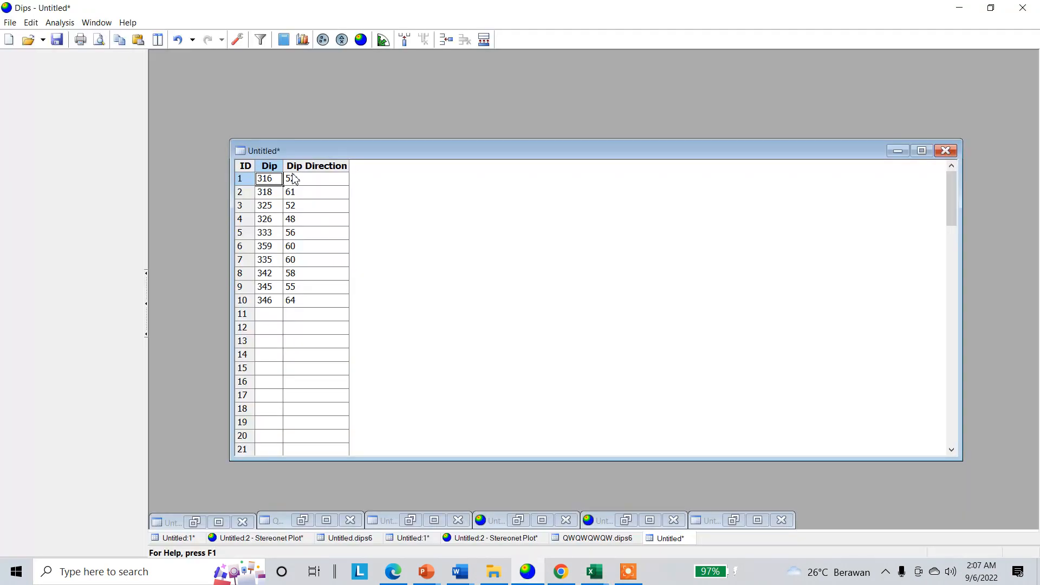
click(269, 314)
key(ctrl+v)
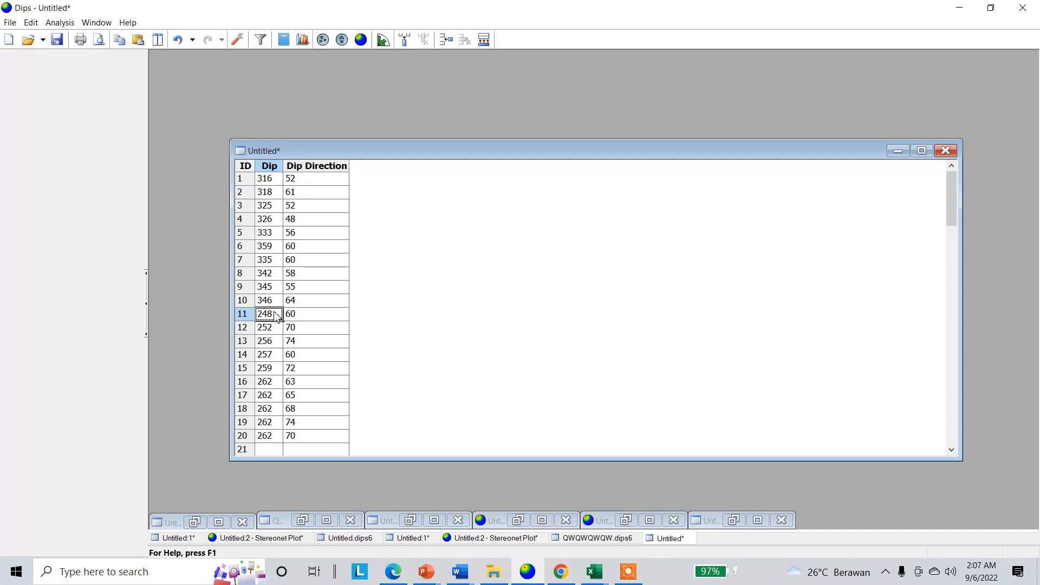
Set the project's global orientation format to Strike (Right) / Dip.
click(628, 572)
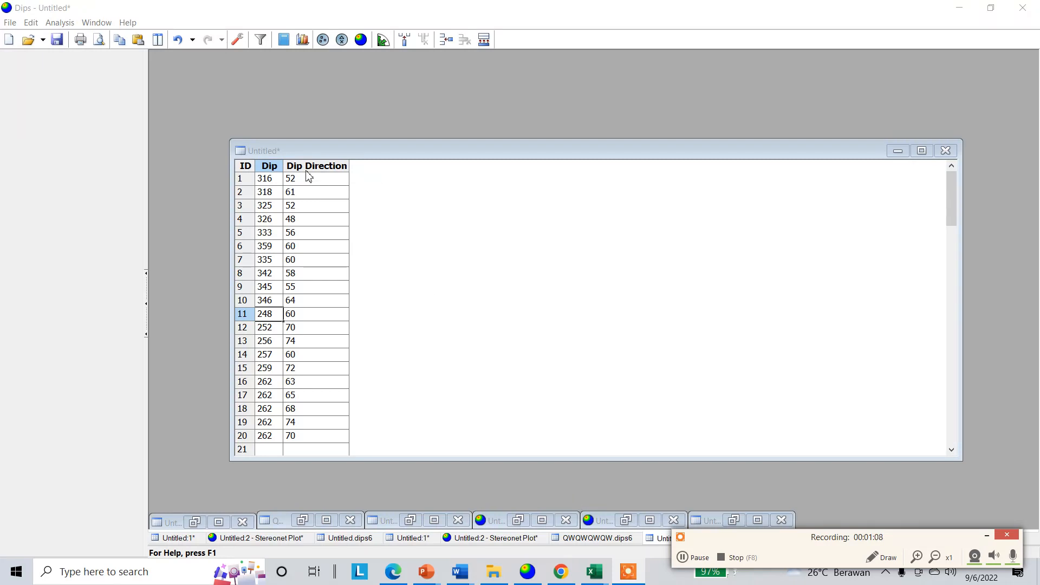
click(238, 40)
click(560, 221)
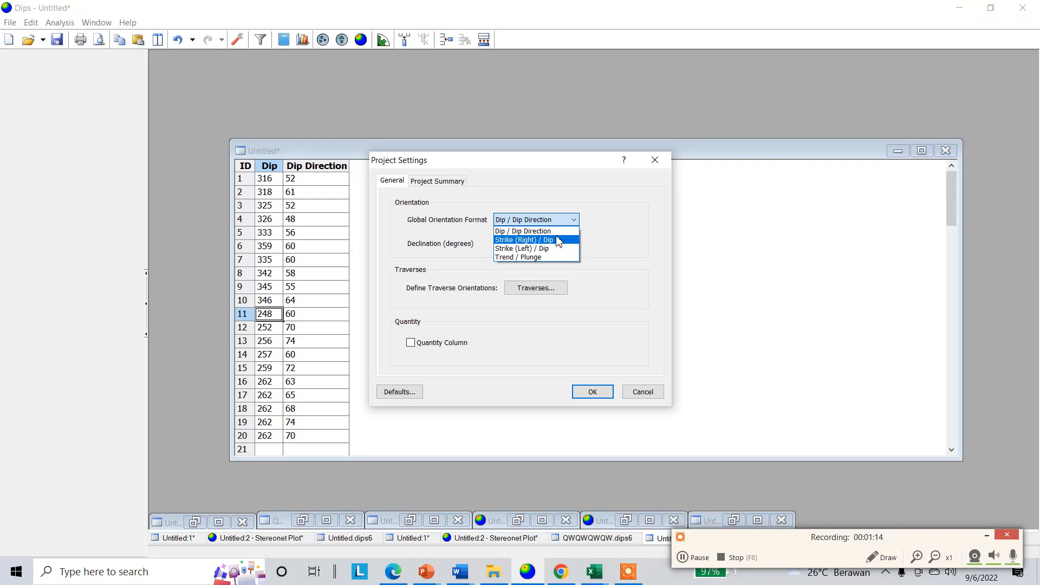
click(558, 239)
click(596, 391)
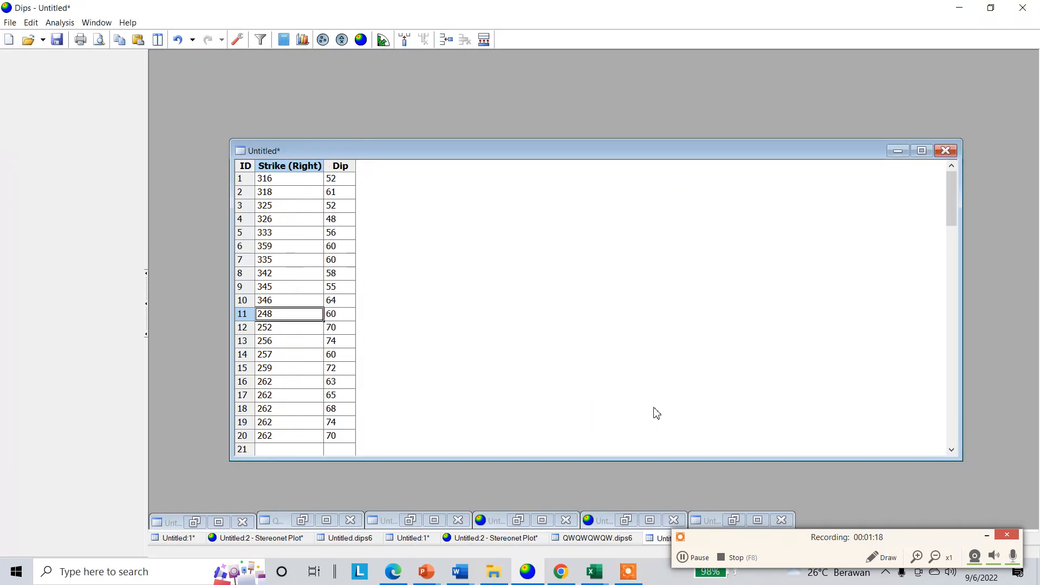
Generate a contoured stereonet plot of the fracture data and move its window up clear of the lower edge.
click(704, 561)
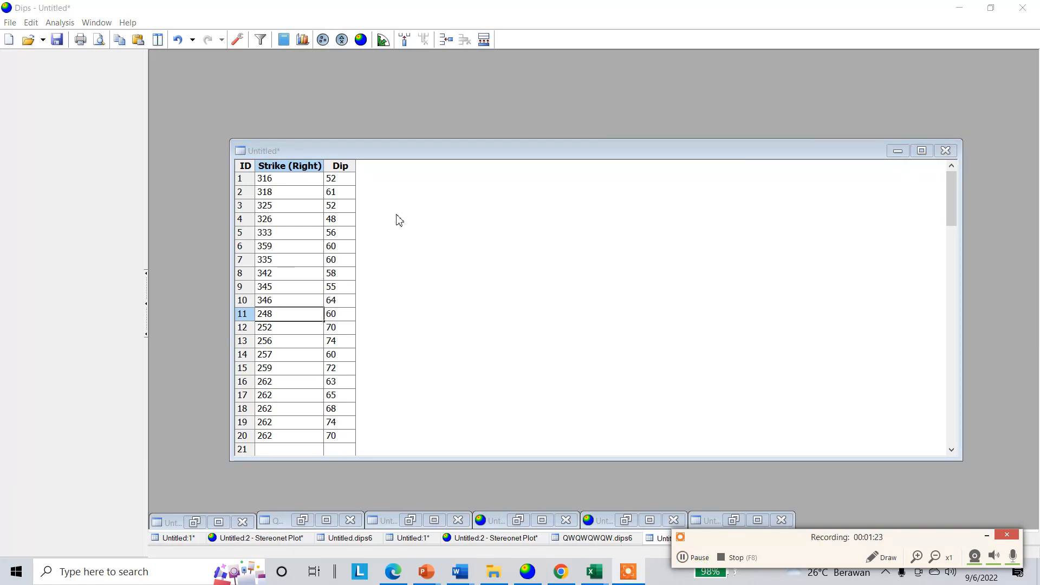
click(361, 40)
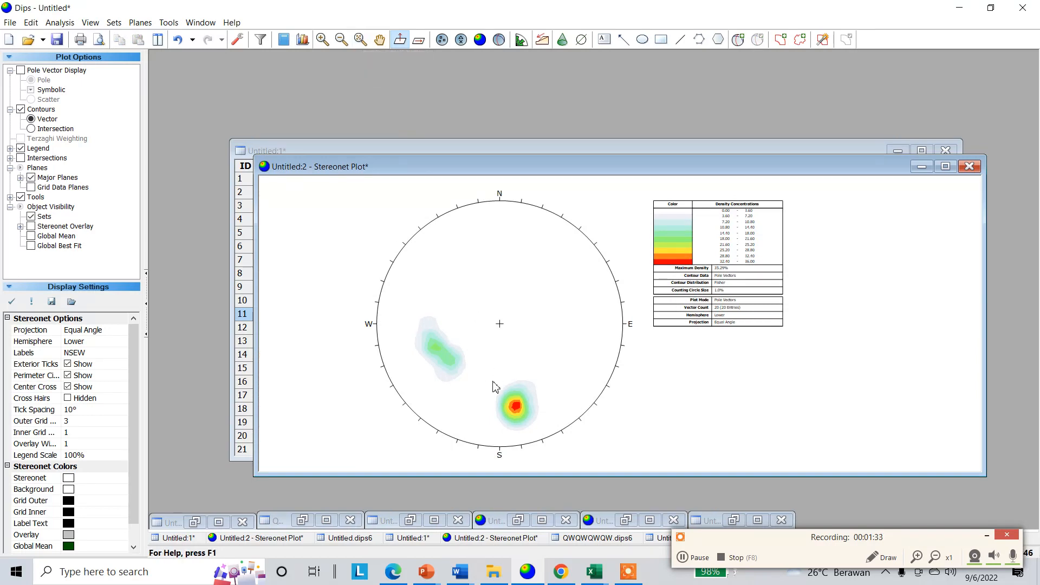
drag(556, 165, 528, 107)
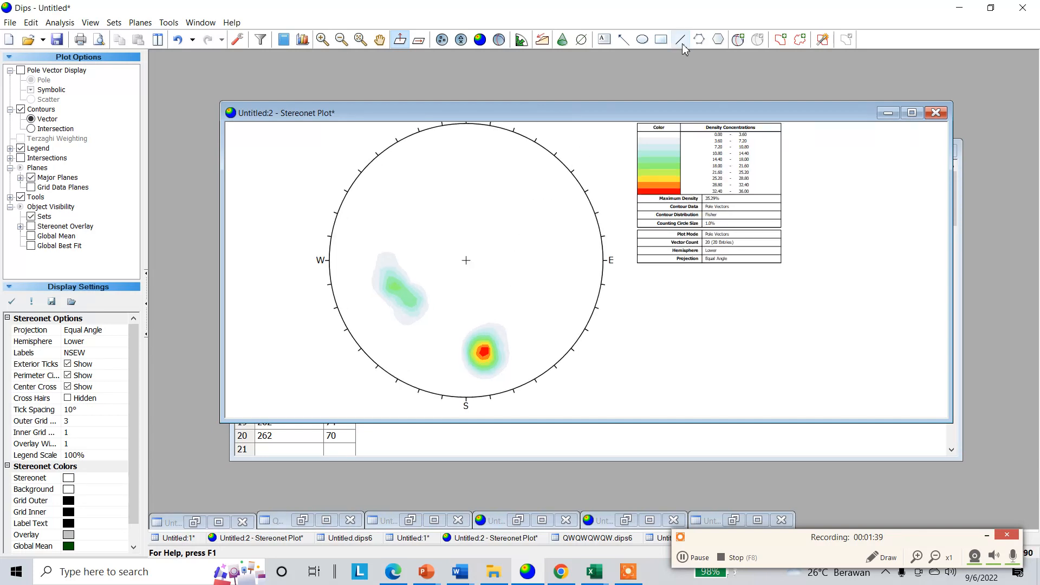
Place a user plane with its pole at the red concentration's center, at 259/69, with its pole and ID hidden.
click(737, 40)
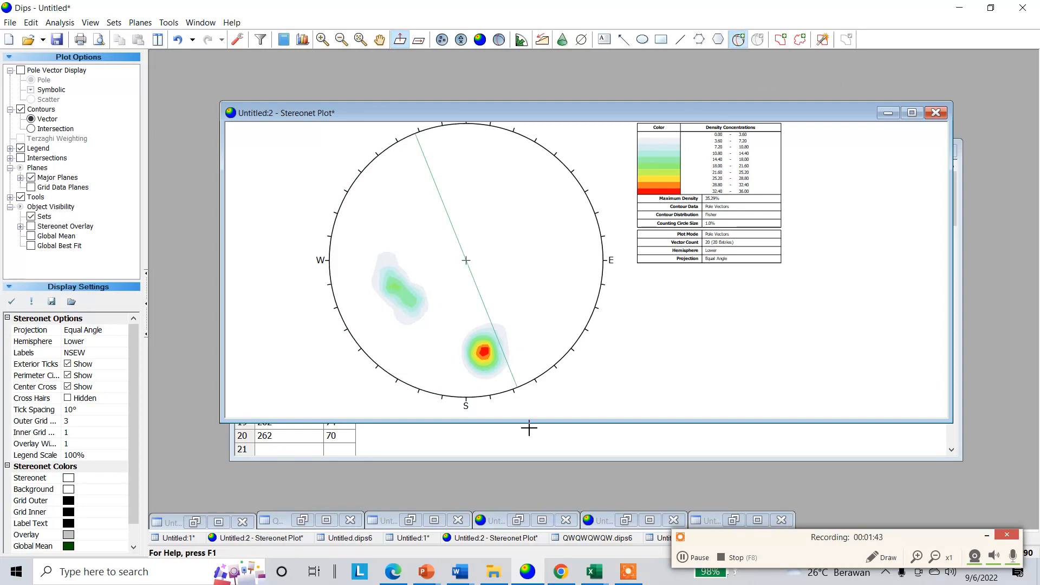
click(485, 352)
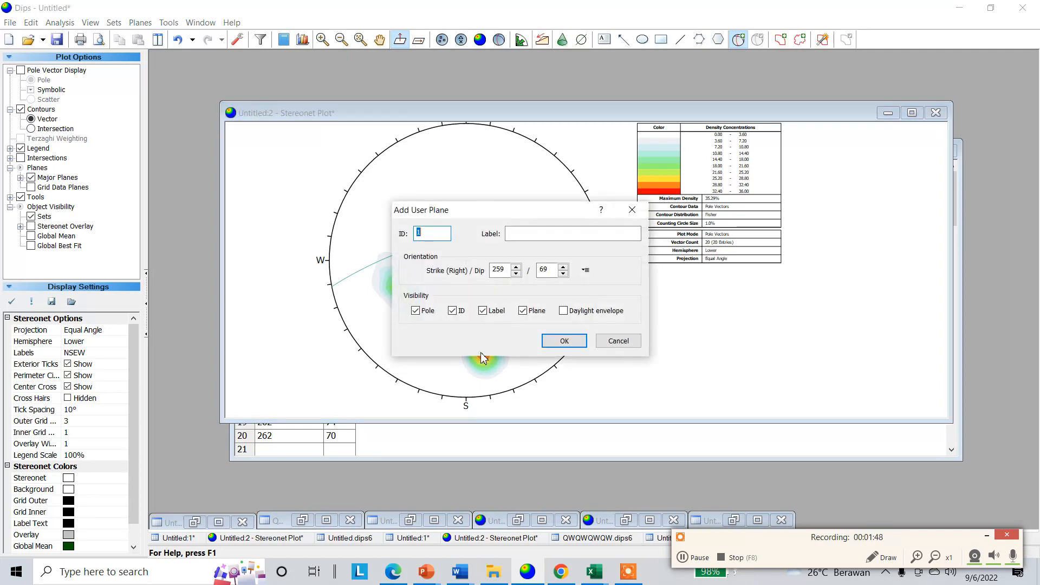
click(423, 313)
click(456, 314)
Check the fracture abbreviations in the Data sesar Dips workbook in Excel, return to Dips, and add the plane with the label GF.
click(510, 233)
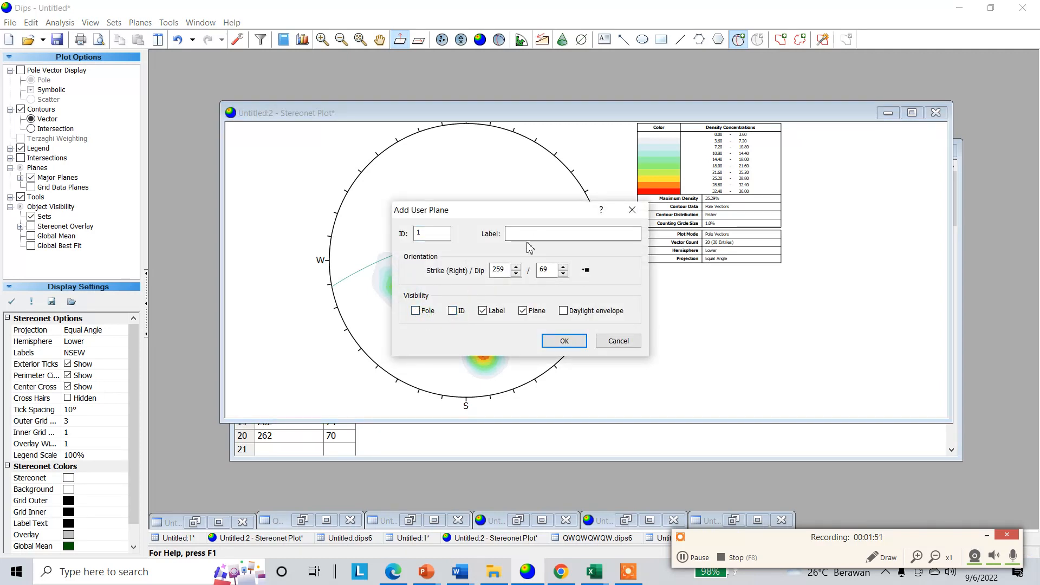
click(567, 238)
click(594, 572)
click(551, 524)
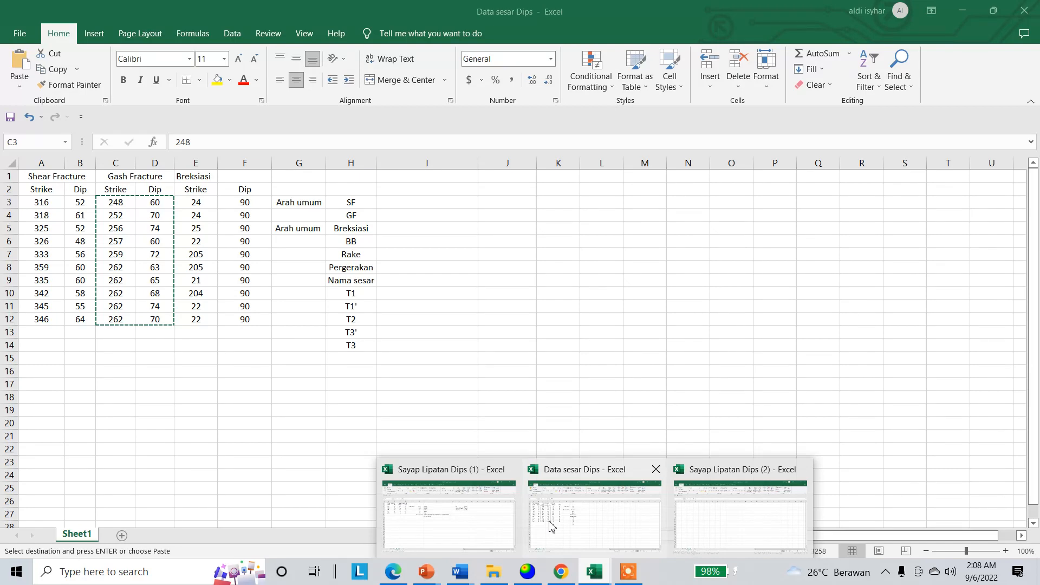
key(alt+Tab)
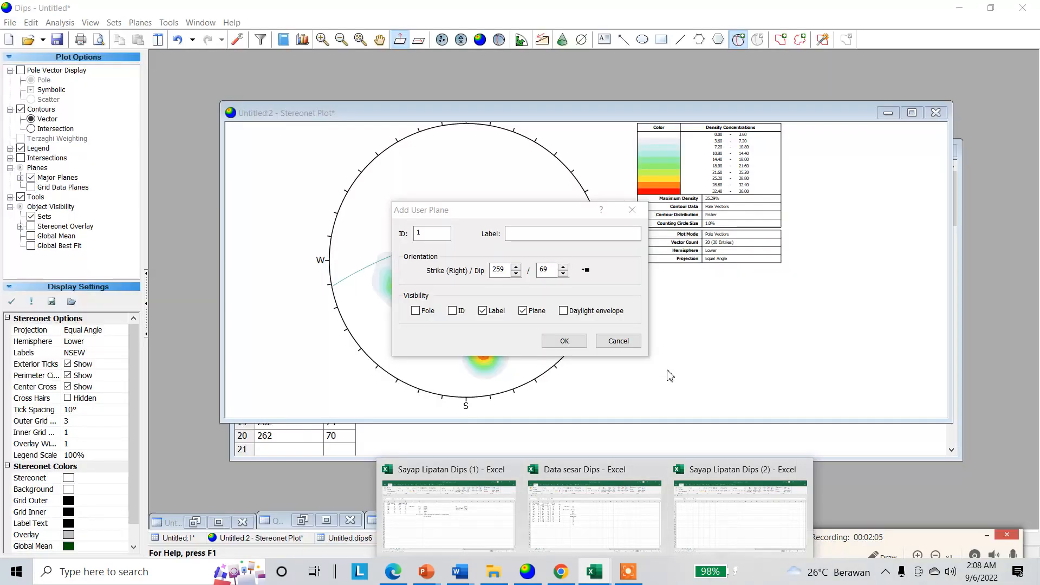
click(575, 235)
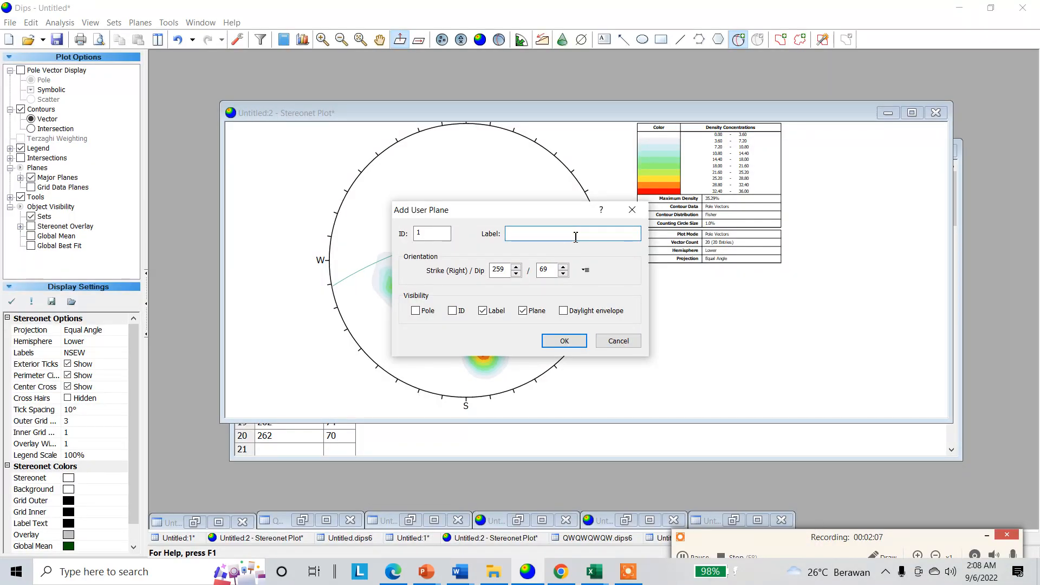
text(gf)
key(BackSpace)
key(Caps_Lock)
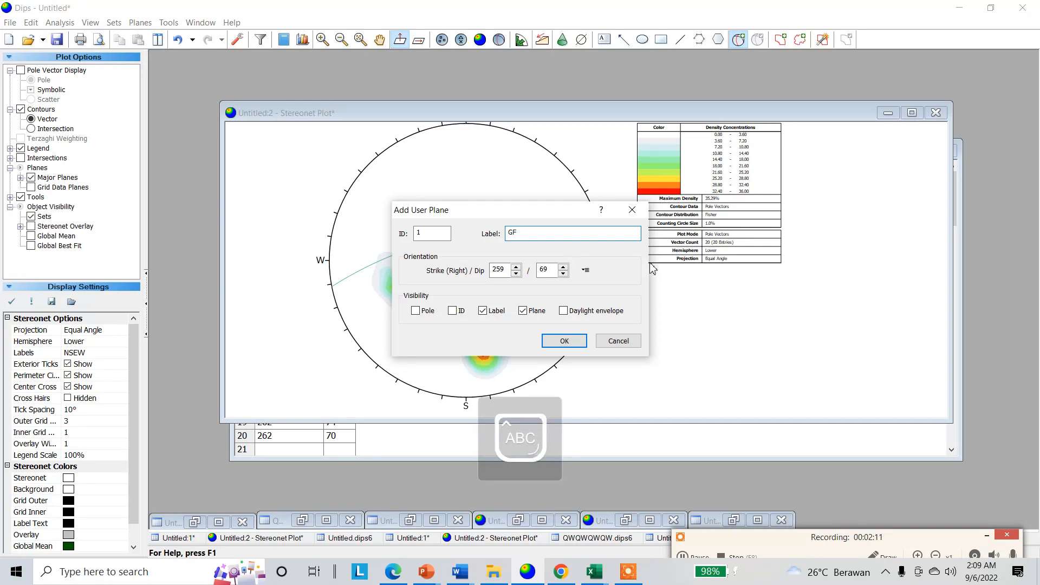
click(564, 343)
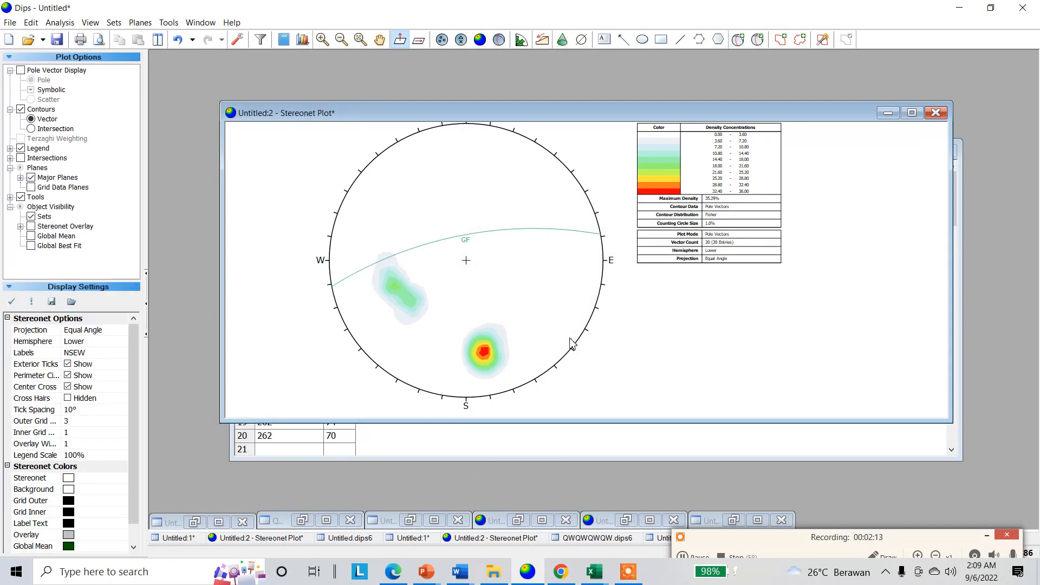
Add a second user plane with its pole at the green western concentration's center, at 333/56, labelled SF.
click(740, 45)
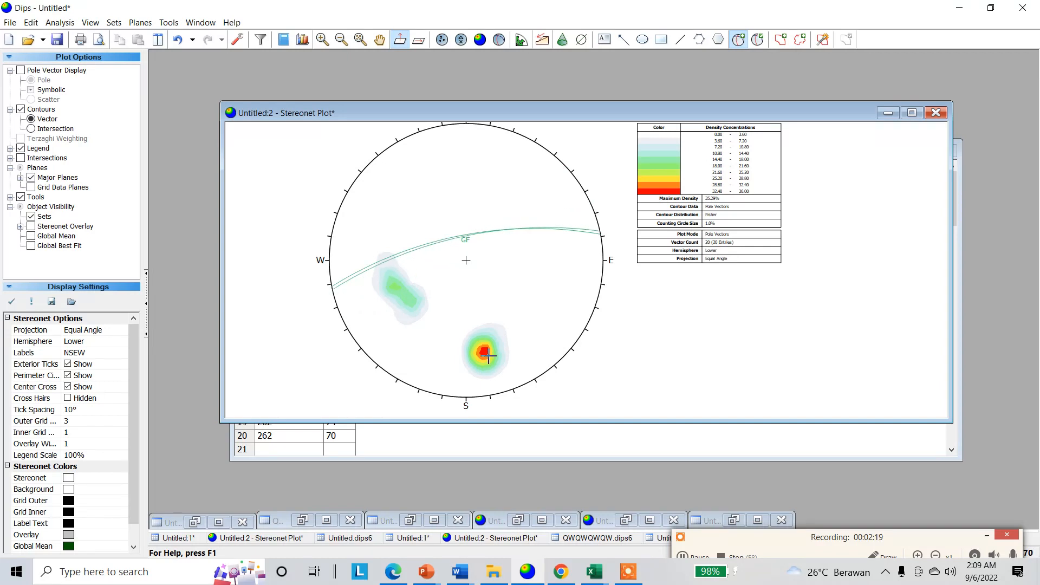
click(402, 295)
click(532, 235)
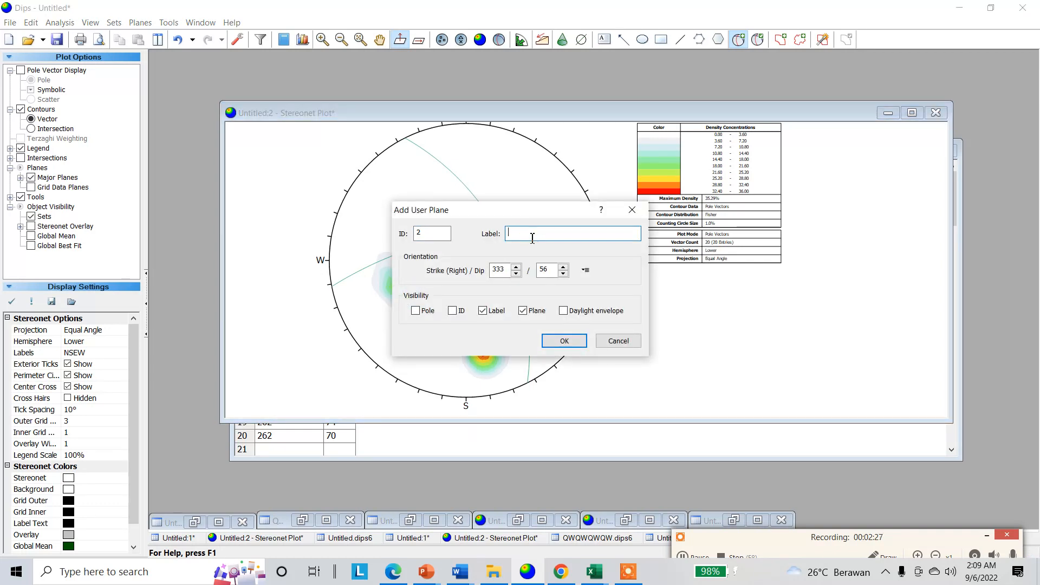
text(SF)
click(564, 341)
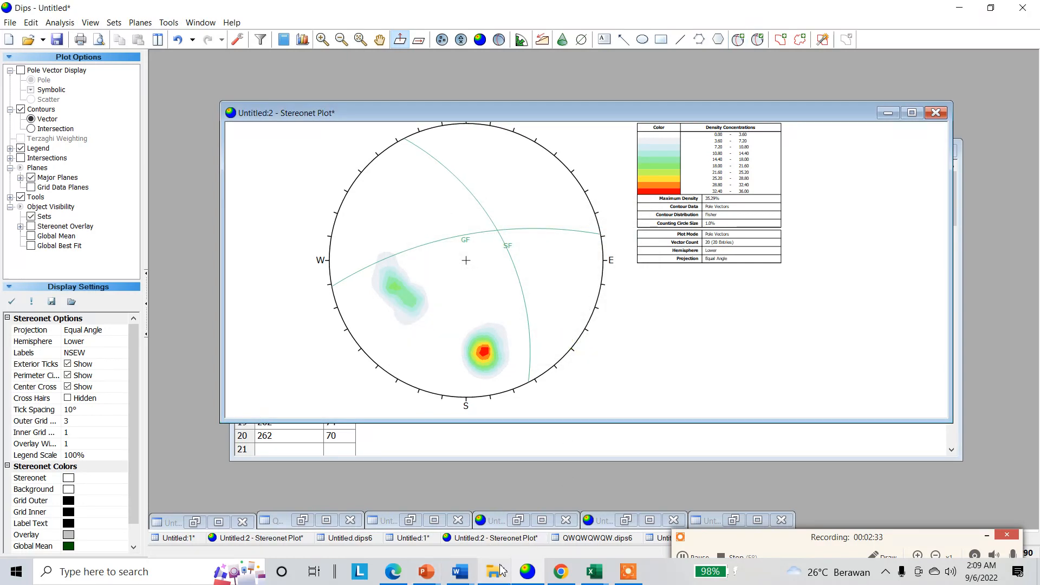
Switch to the Data sesar Dips workbook in Excel and enter 333/56 in cell I4, beside GF.
click(594, 569)
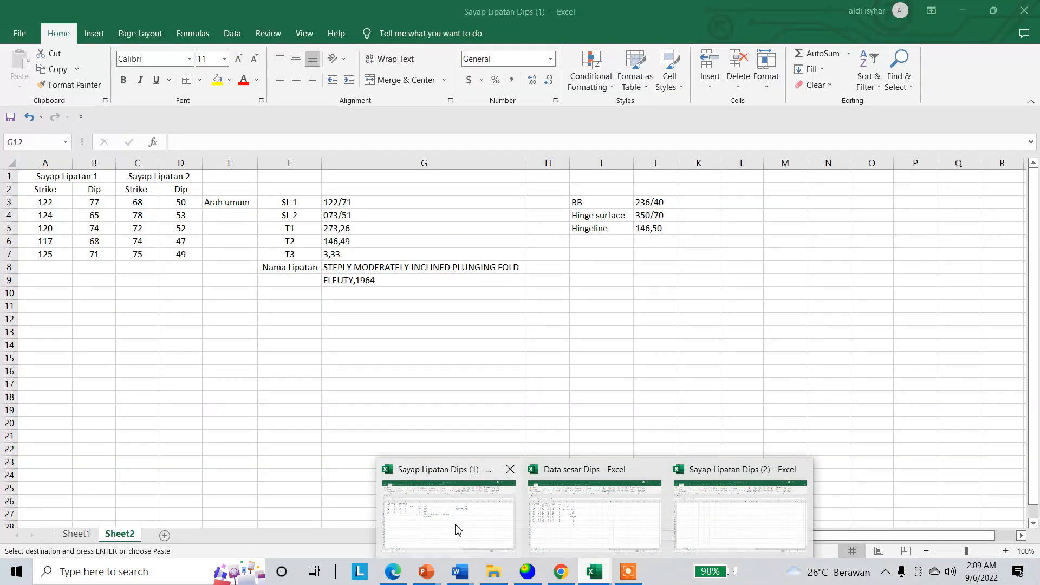
click(557, 524)
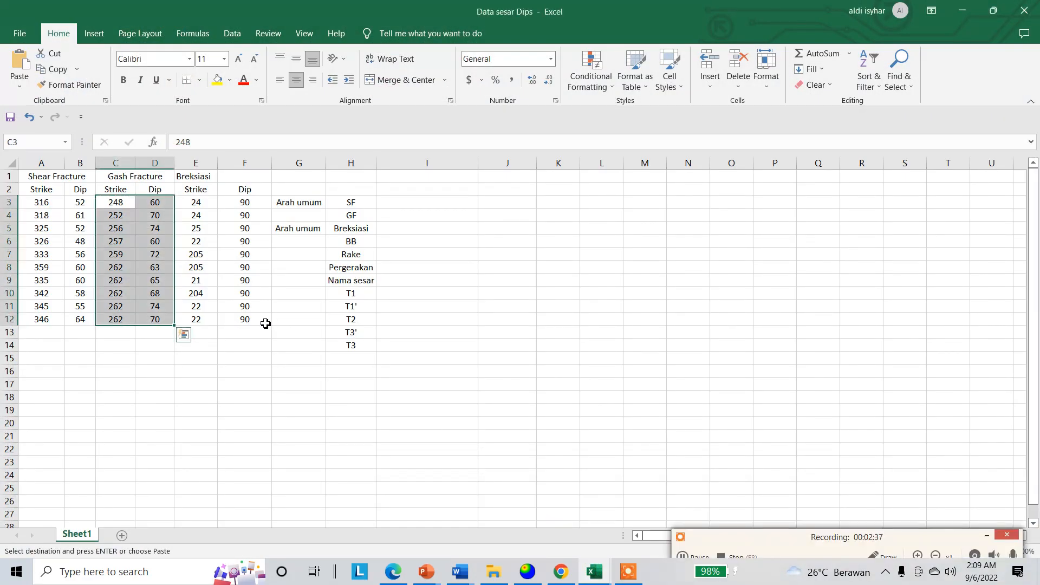
click(402, 204)
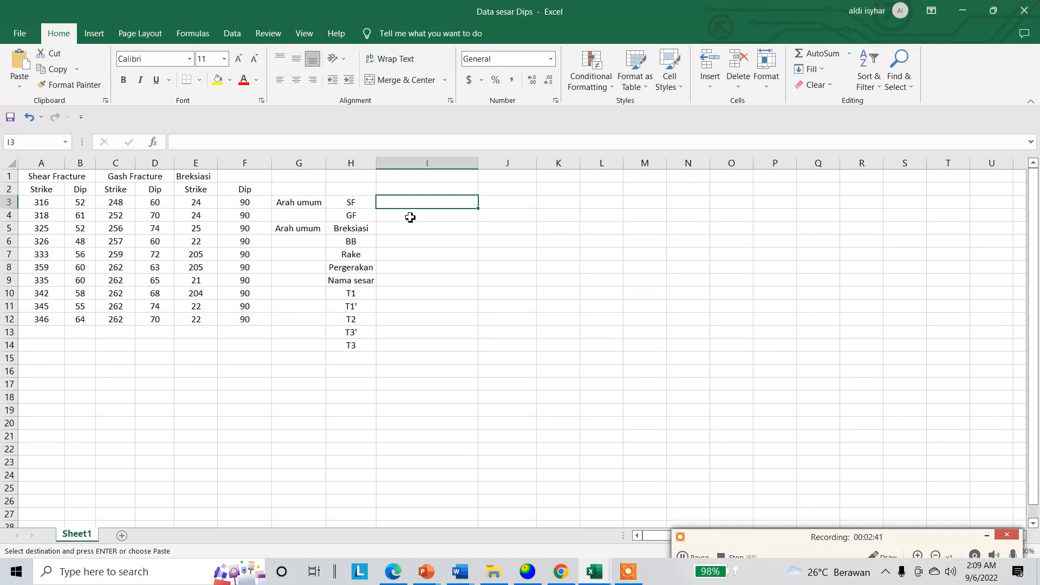
click(410, 217)
text(333/56)
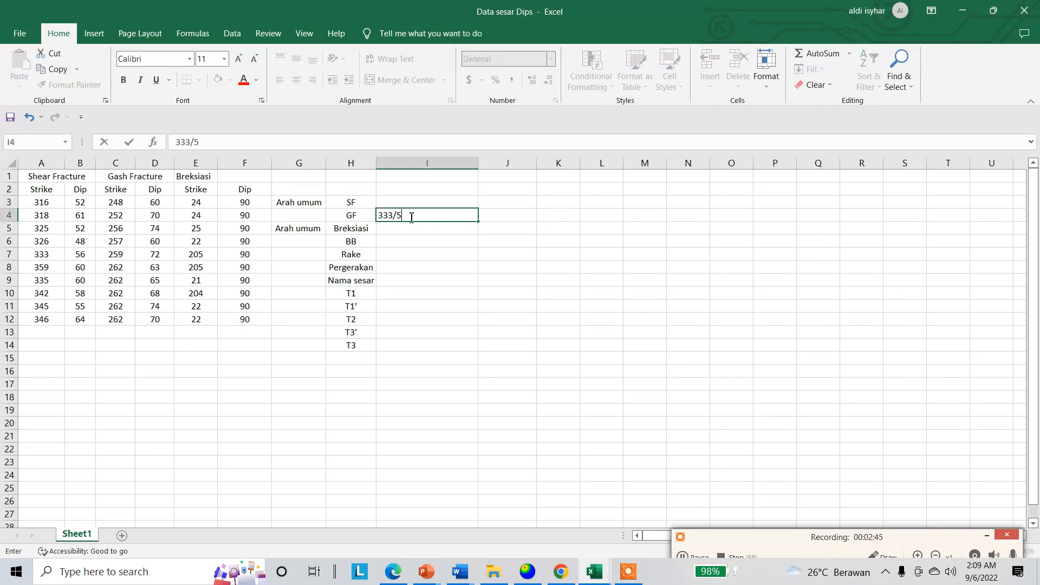
Switch to Dips and open the user planes editor from the SF plane to check the strike and dip of both planes.
click(527, 572)
click(514, 264)
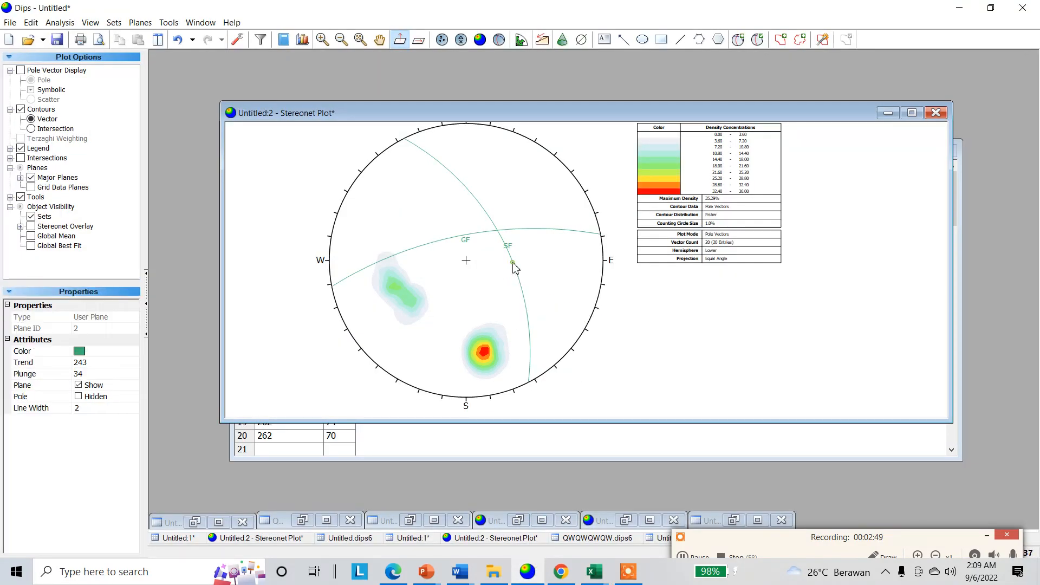
right_click(515, 264)
click(537, 291)
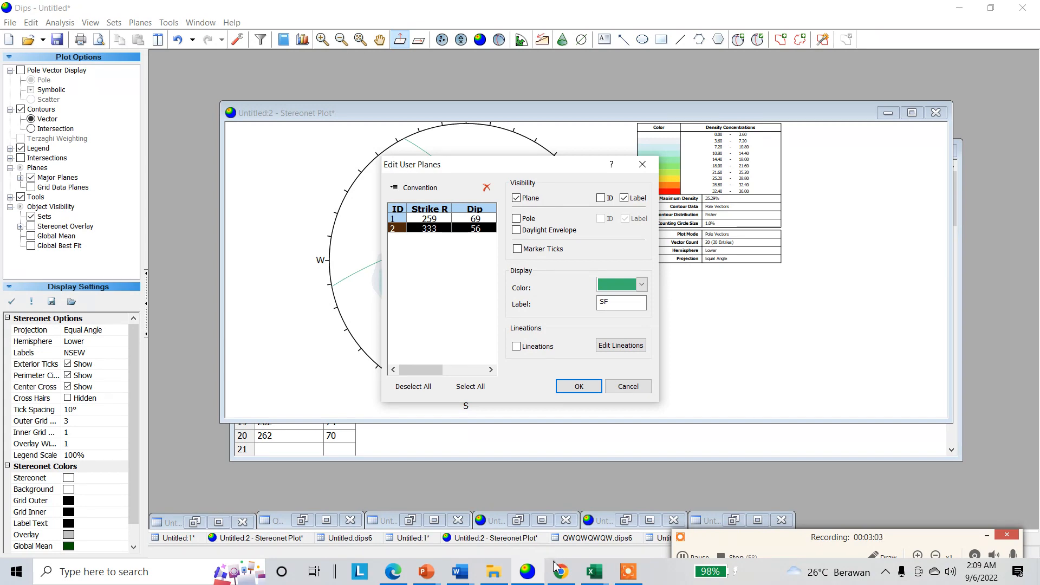
Switch to the Data sesar Dips workbook in Excel and enter 259/69 in cell I3, beside SF.
click(591, 570)
click(588, 530)
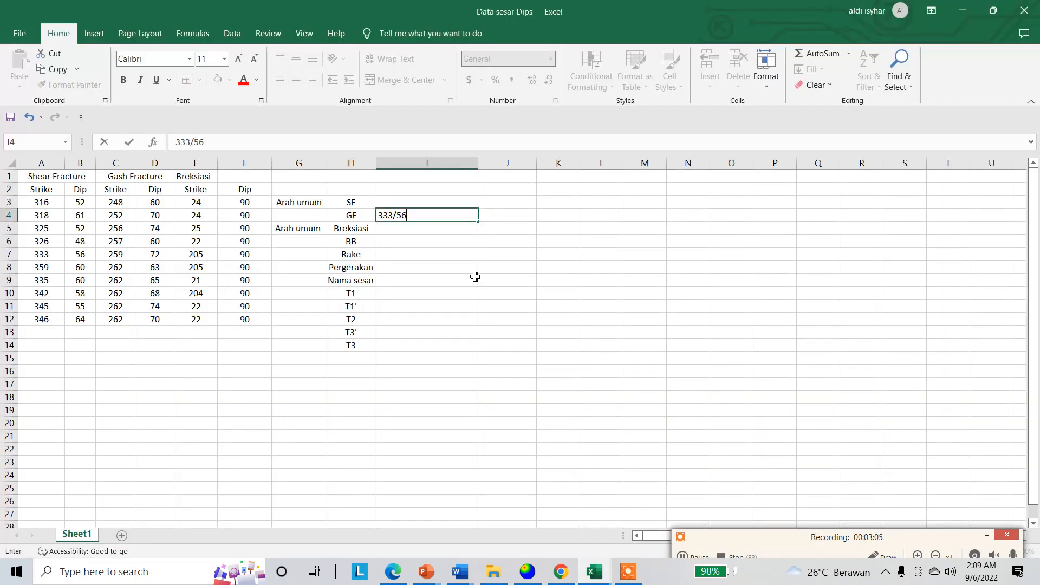
click(400, 203)
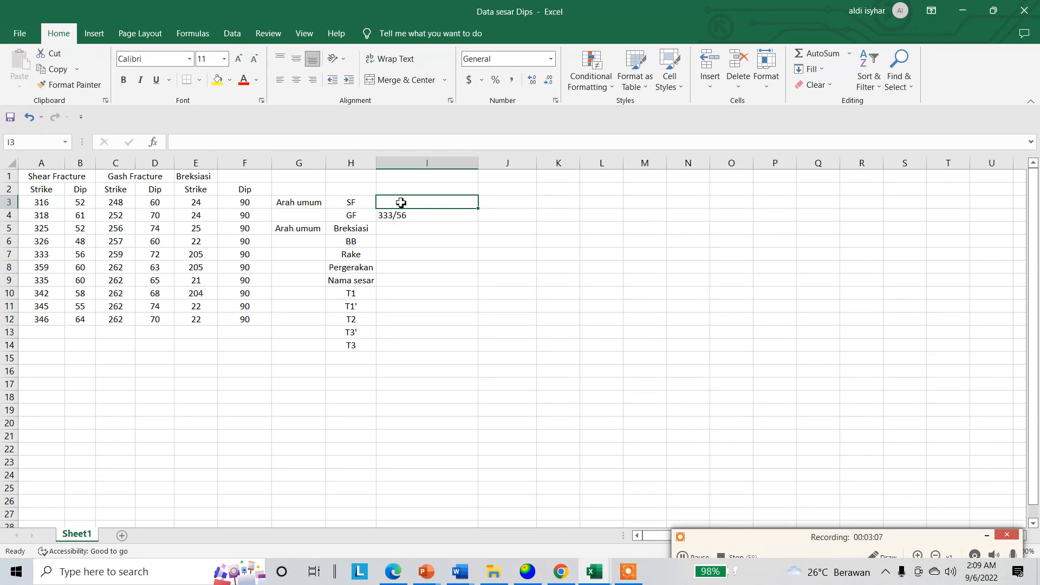
text(2)
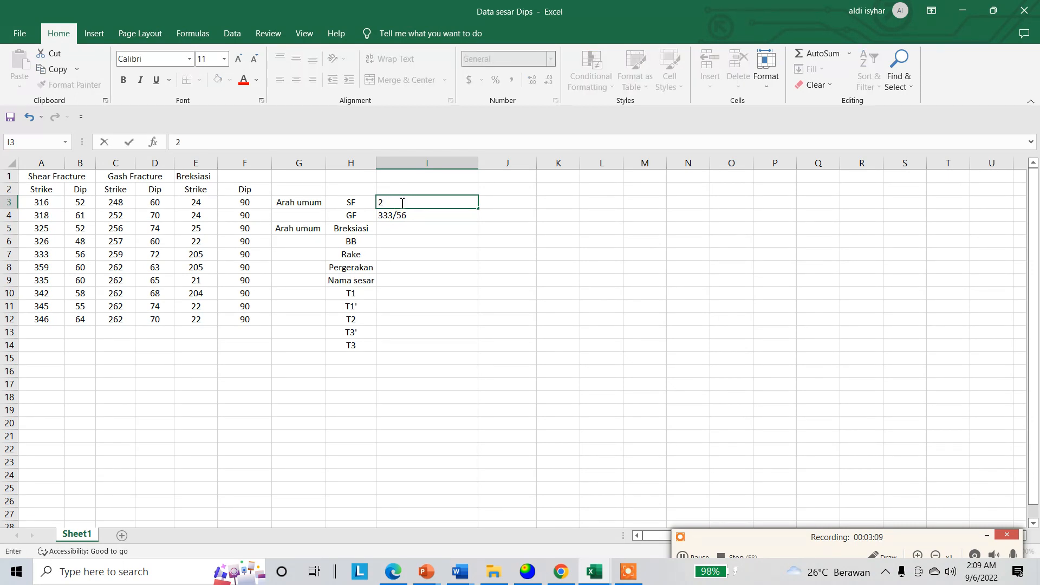
text(59/69)
click(448, 253)
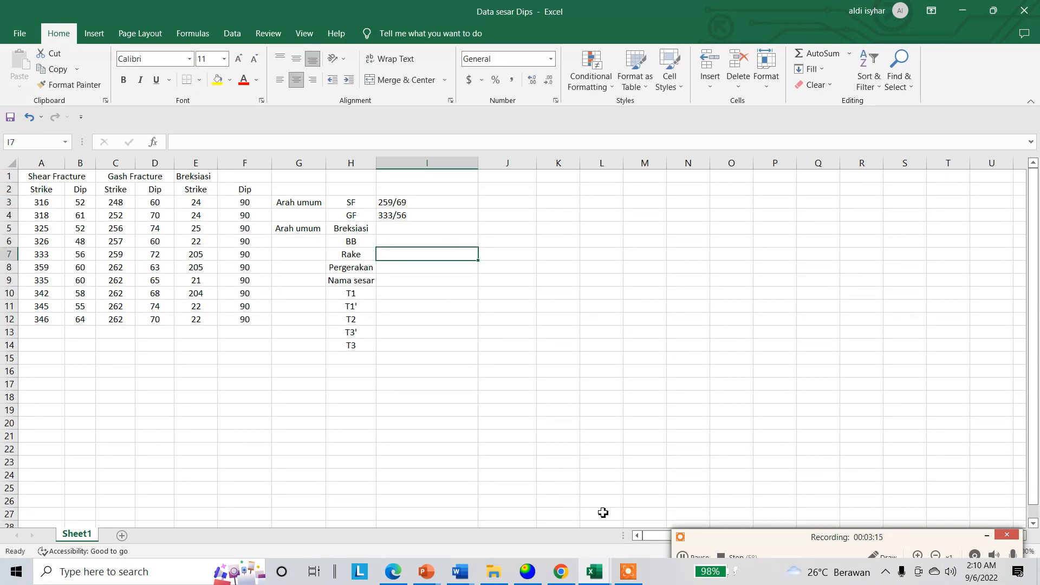
Switch back to Dips and accept the Edit User Planes dialog to return to the stereonet.
click(534, 568)
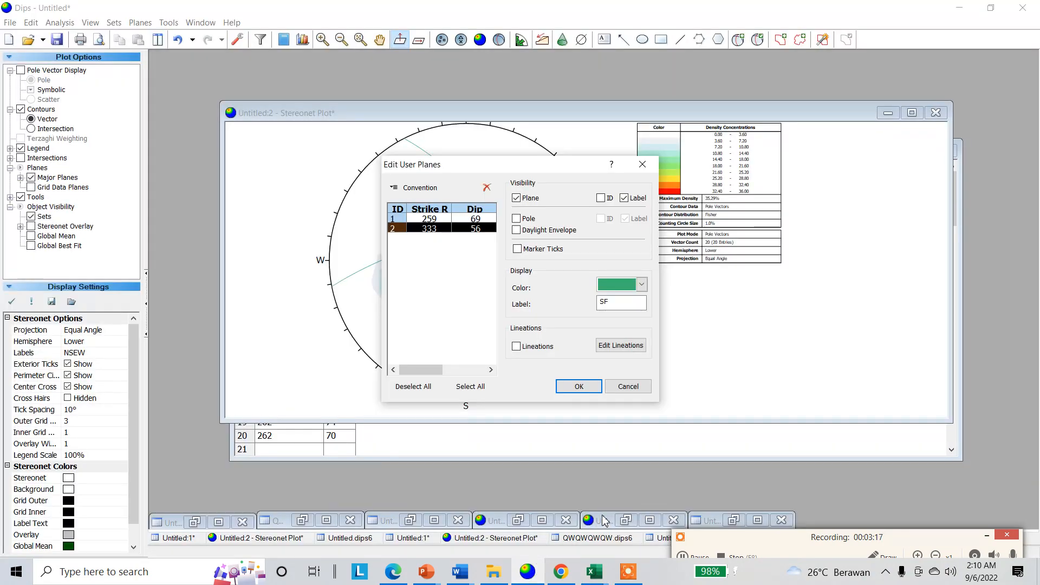
click(577, 387)
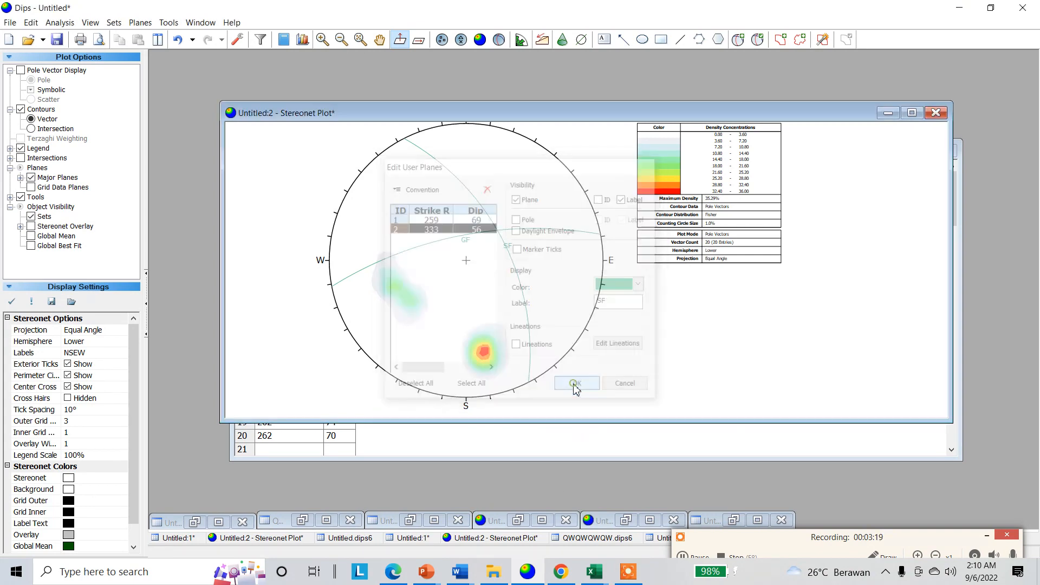
drag(750, 540, 740, 492)
click(695, 512)
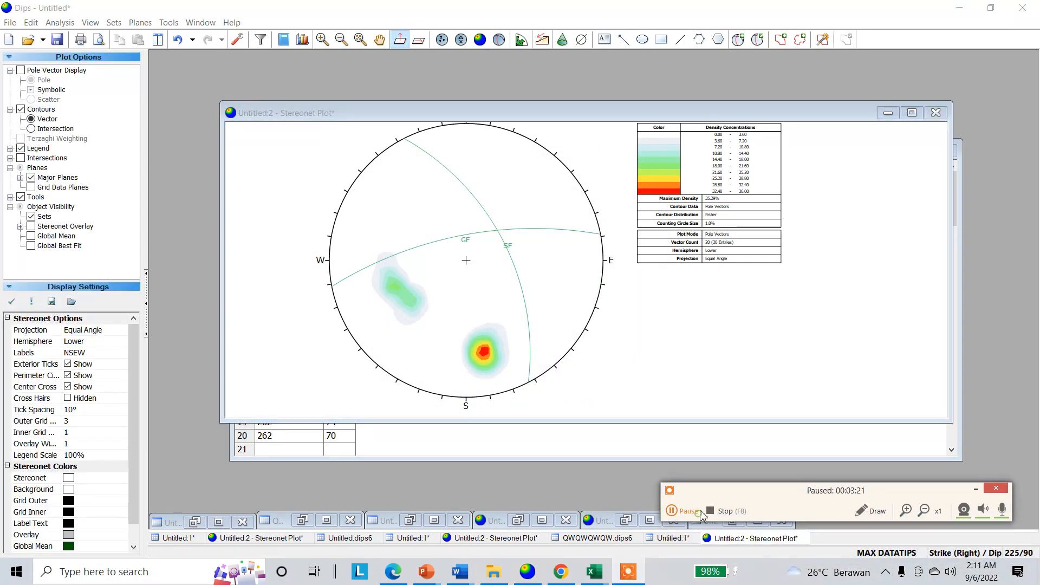
click(699, 512)
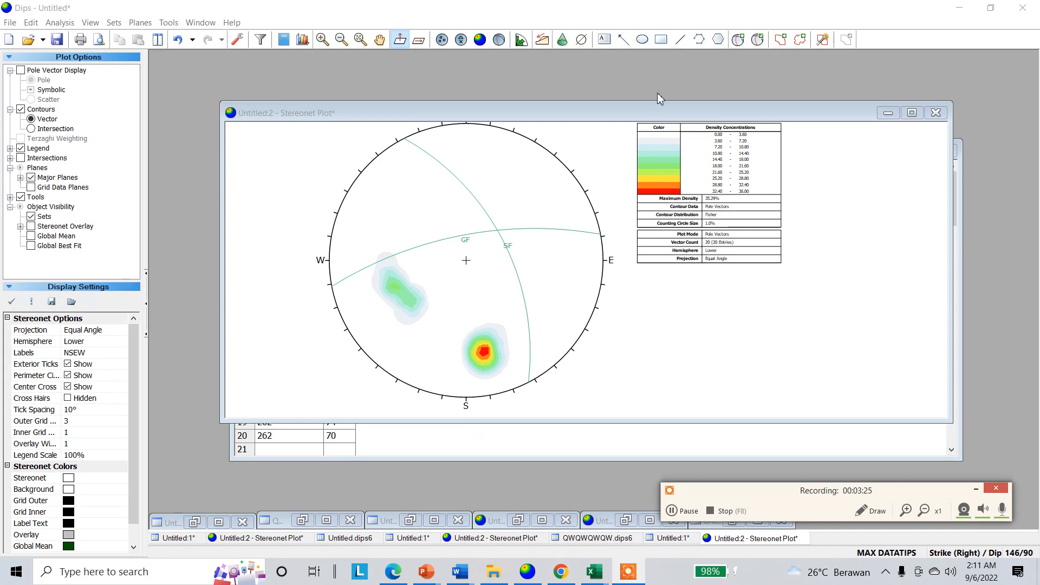
Add a user plane with its pole at the intersection of the GF and SF planes, at 136/35, labelled BIDANG BANTU.
click(738, 39)
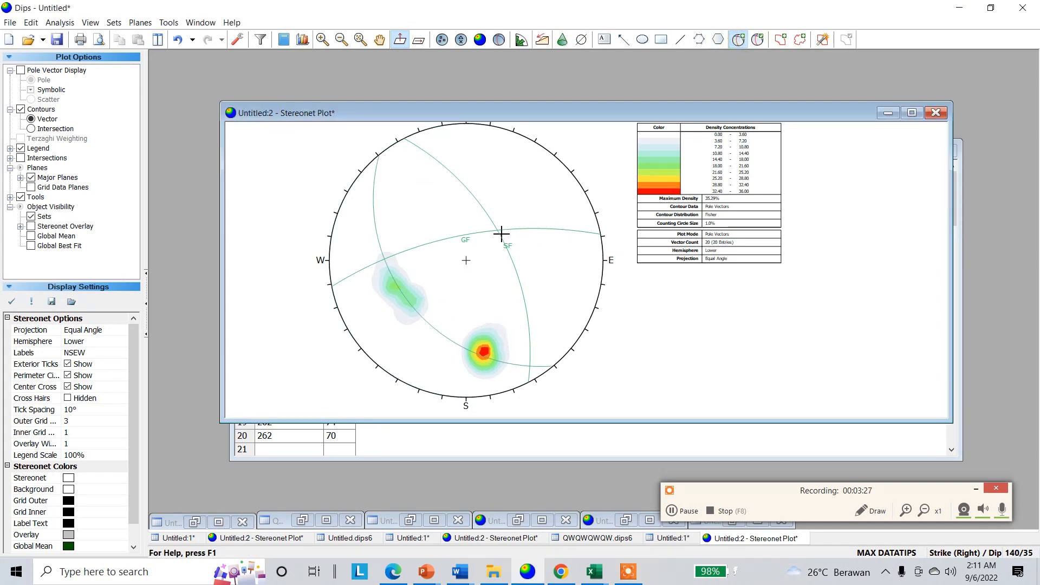
scroll(499, 237, up, 1)
scroll(499, 237, up, 4)
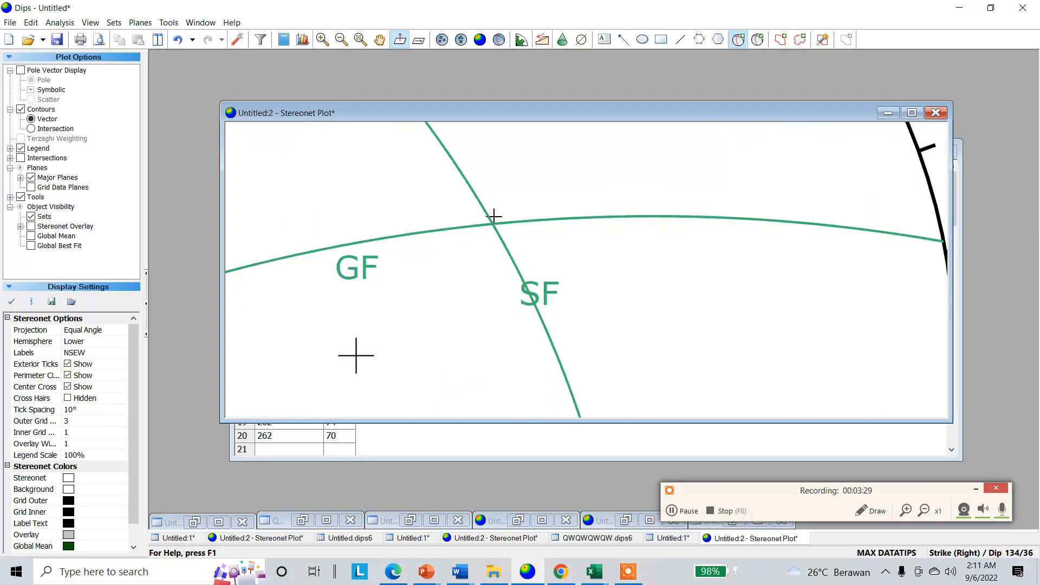
scroll(487, 212, up, 1)
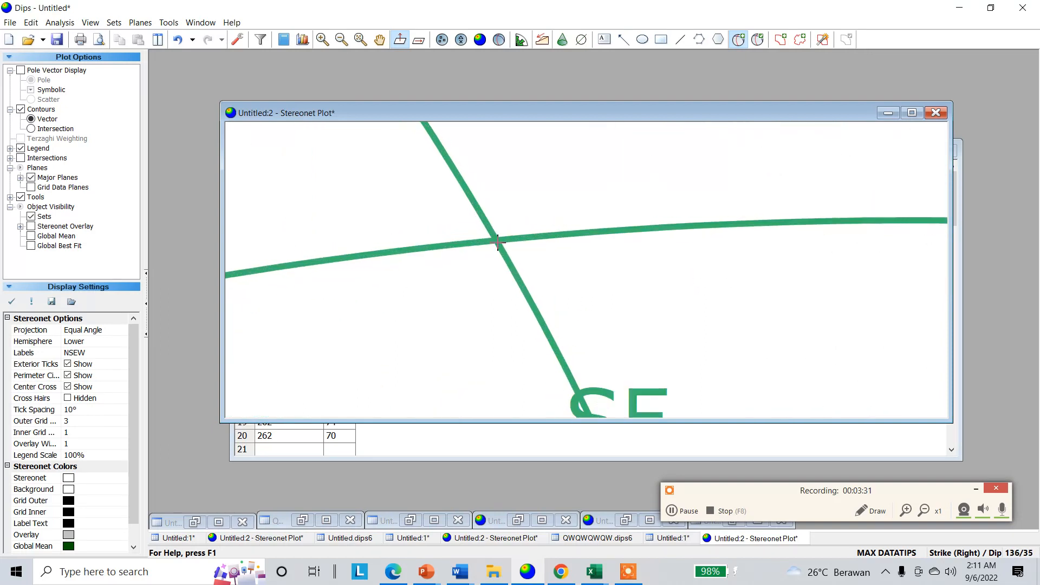
click(497, 241)
click(567, 236)
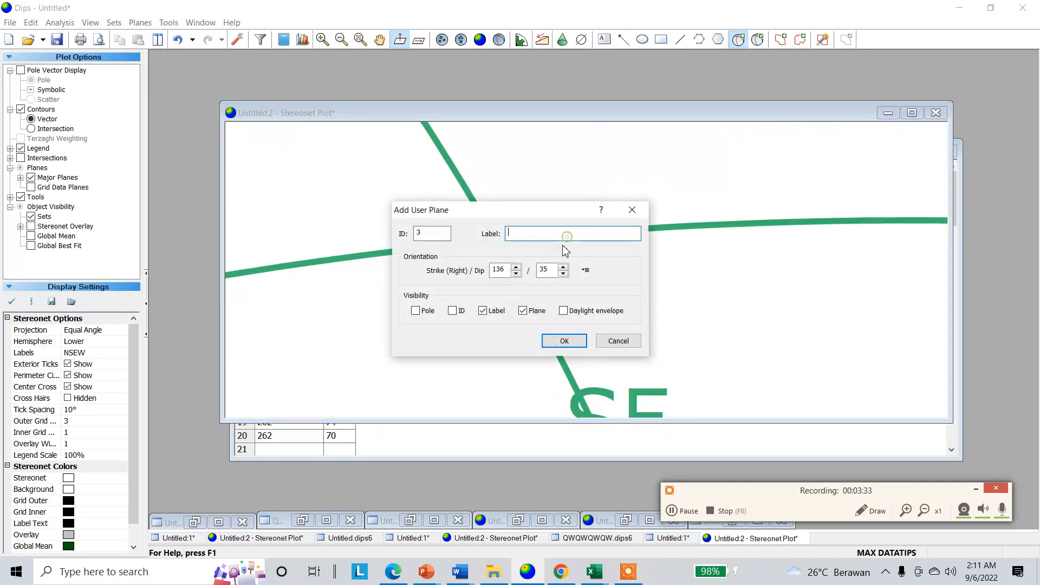
text(BIDANG BANTU)
click(563, 341)
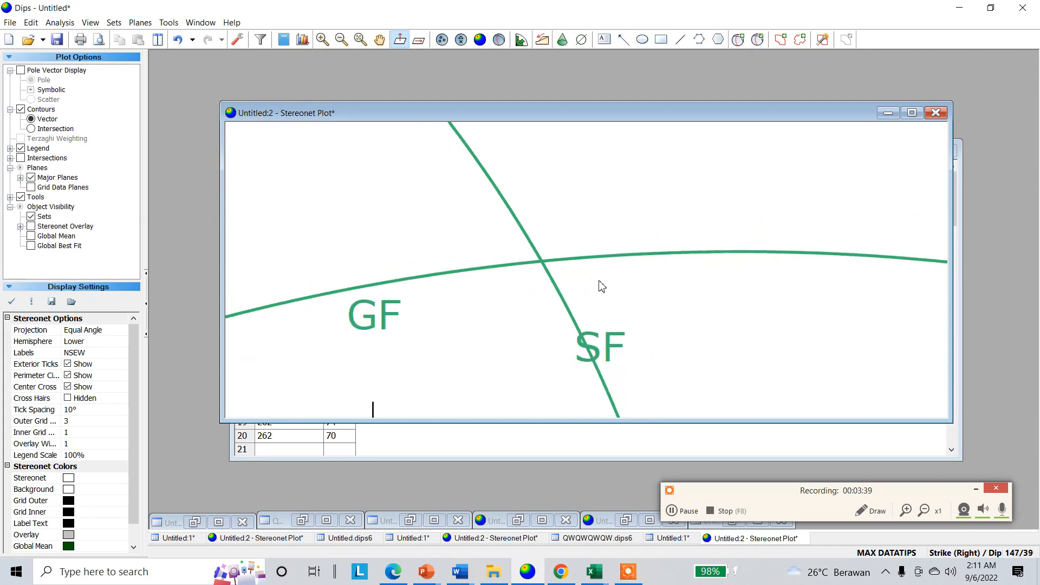
scroll(601, 286, down, 5)
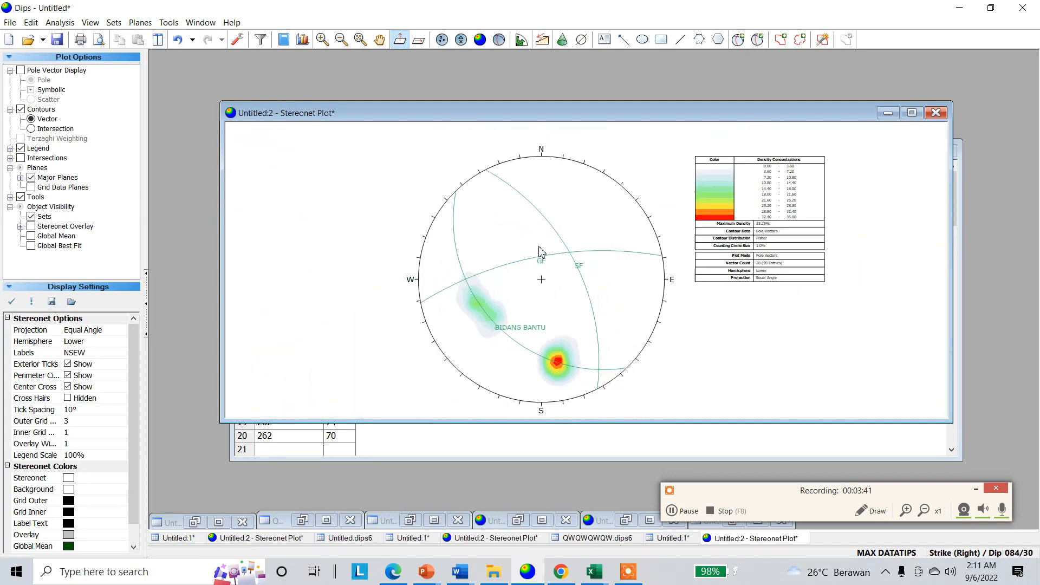
scroll(540, 250, down, 1)
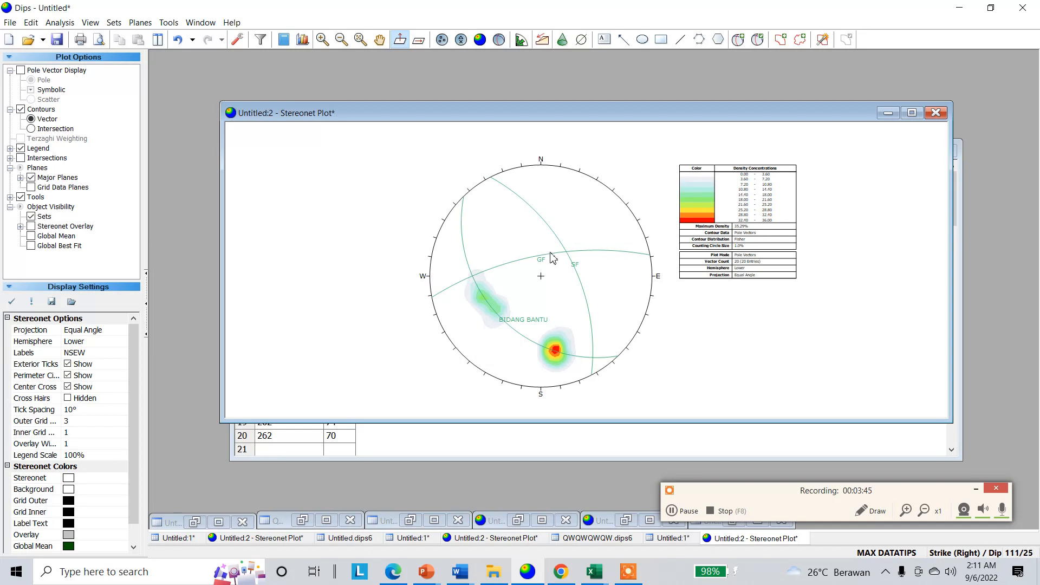
mouse_move(551, 258)
click(682, 512)
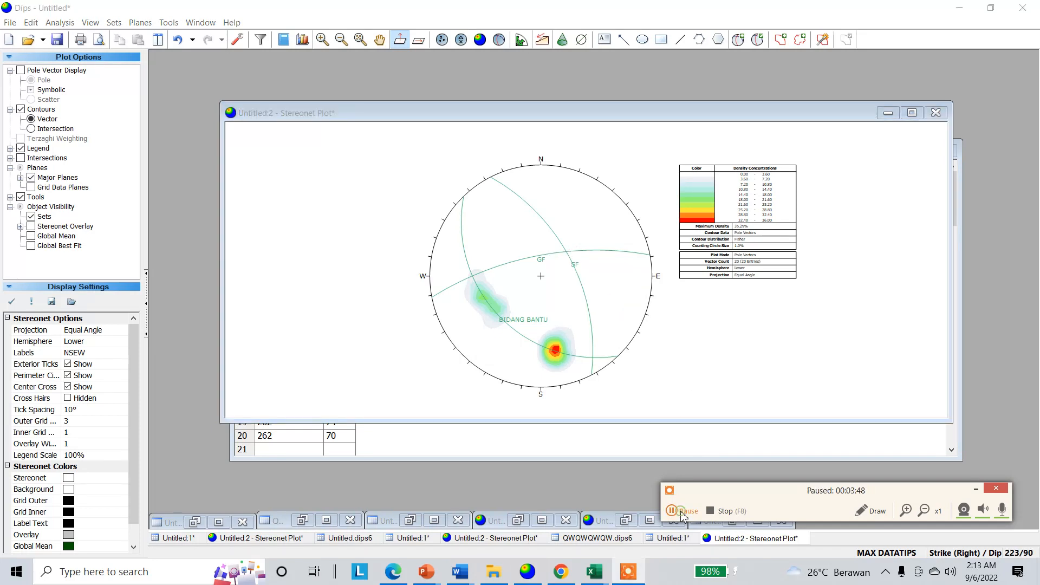
click(683, 512)
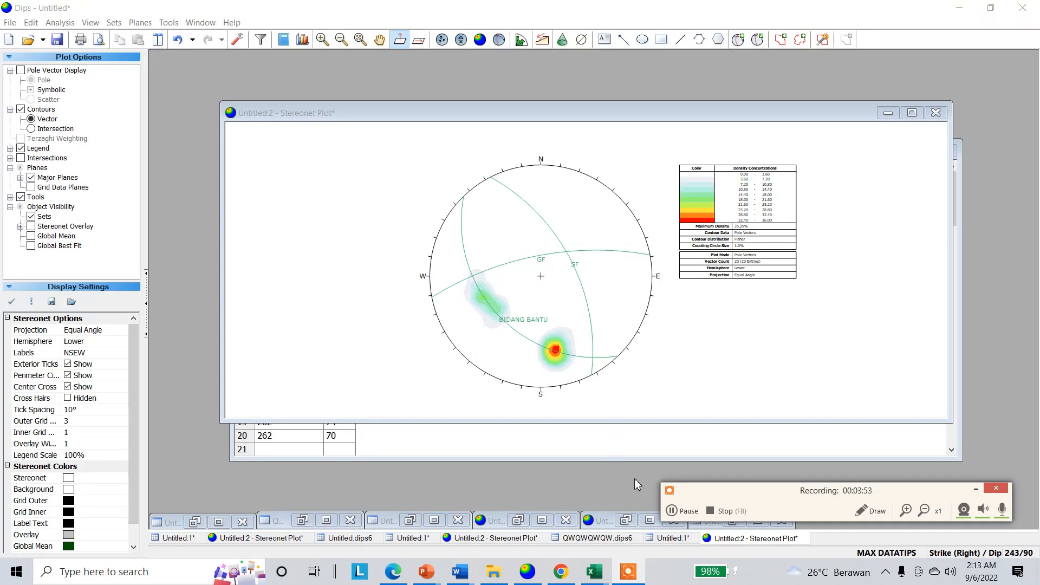
Switch to the Data sesar Dips workbook in Excel and copy the Breksiasi strike and dip values in E3:F12.
mouse_move(606, 568)
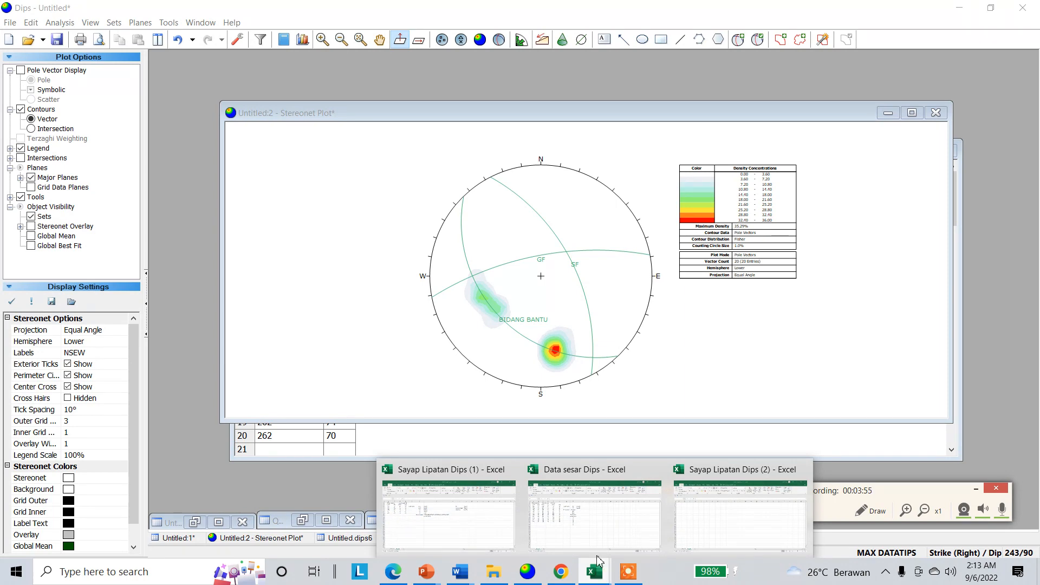
click(569, 534)
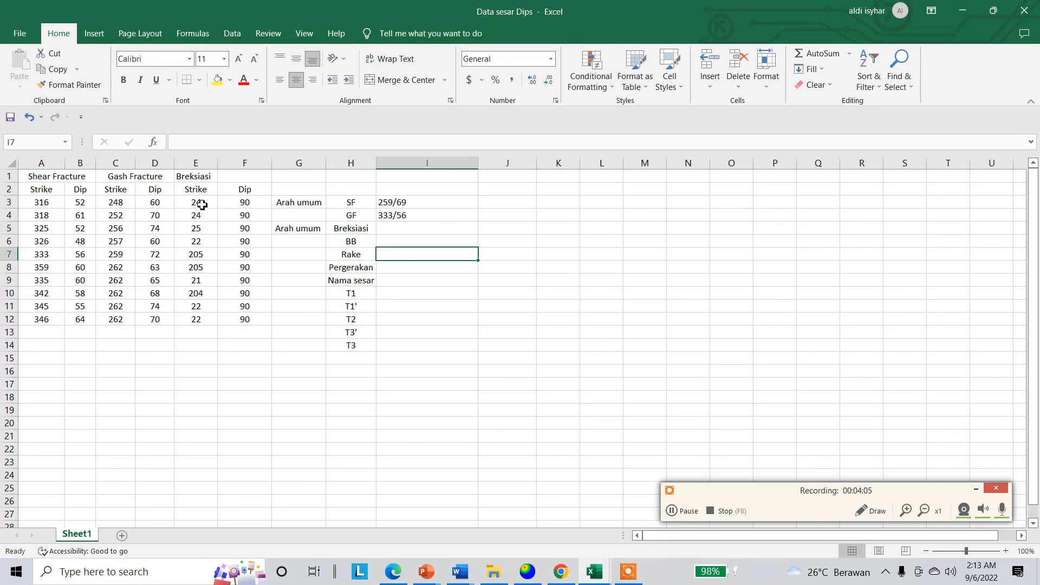
drag(197, 203, 249, 317)
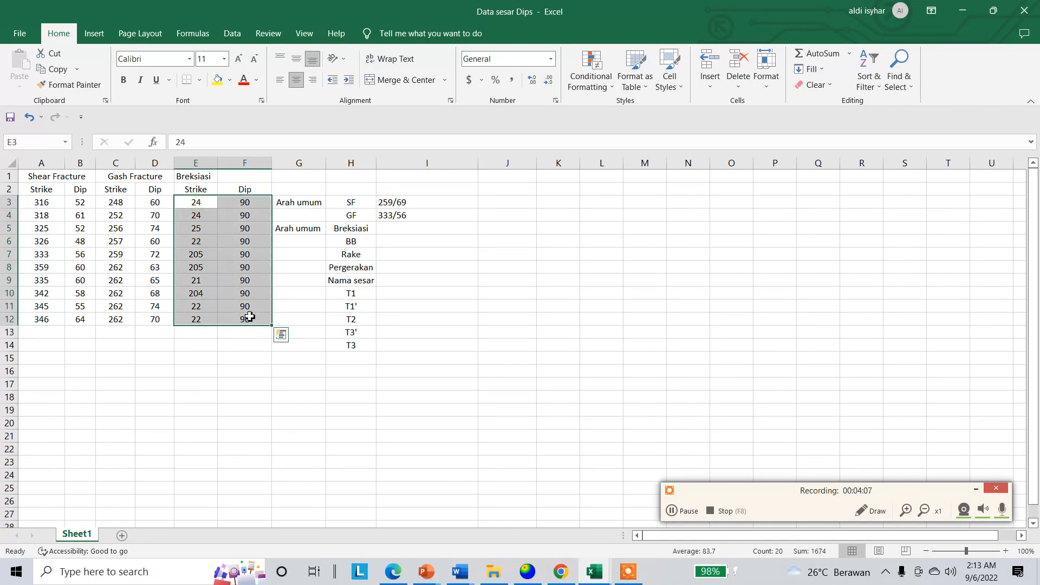
key(ctrl+c)
Switch to Dips, create a new file and paste the Breksiasi values into its table starting at row 1.
click(527, 571)
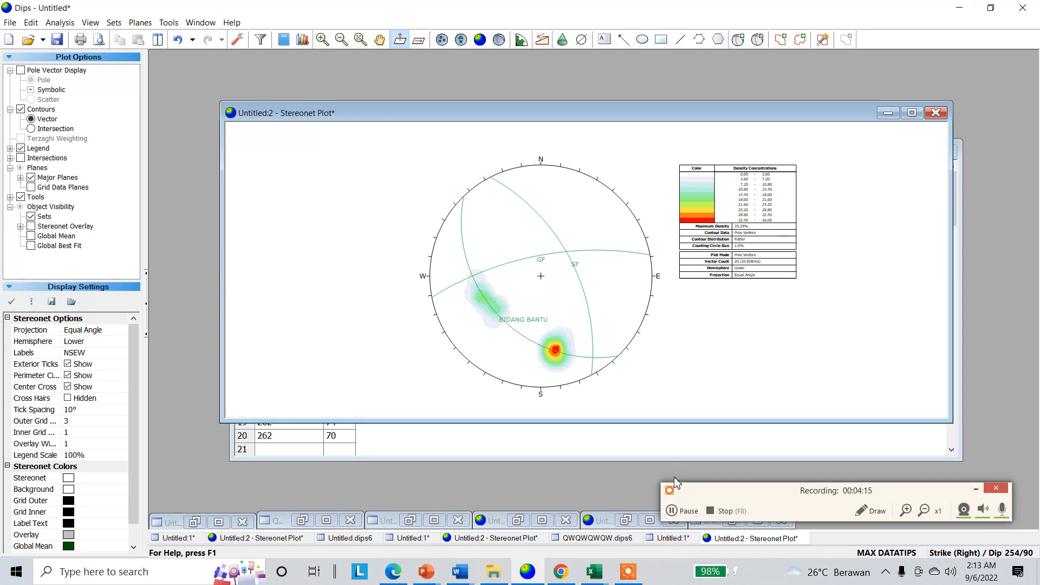
click(687, 511)
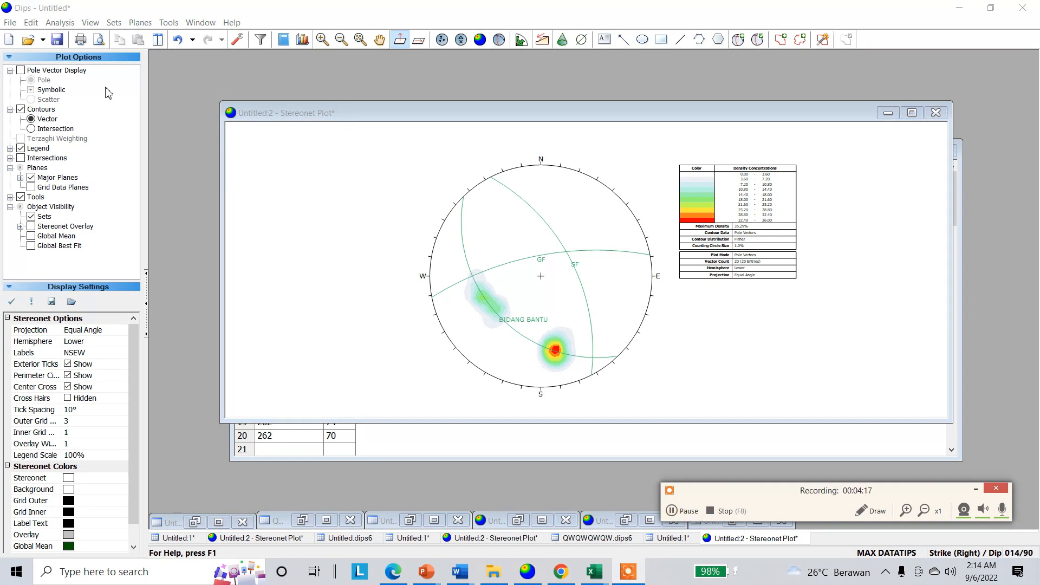
click(10, 44)
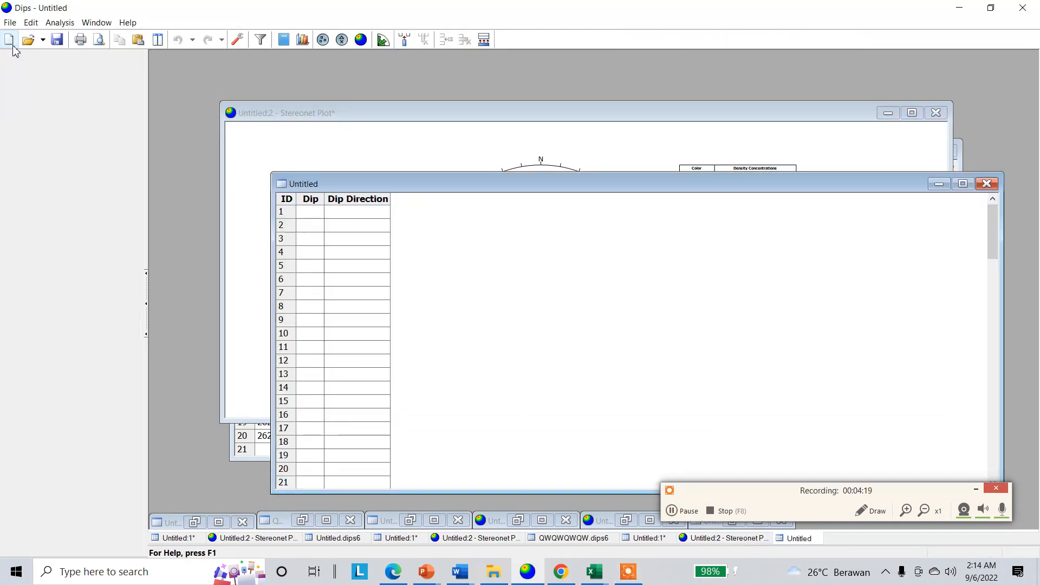
click(317, 212)
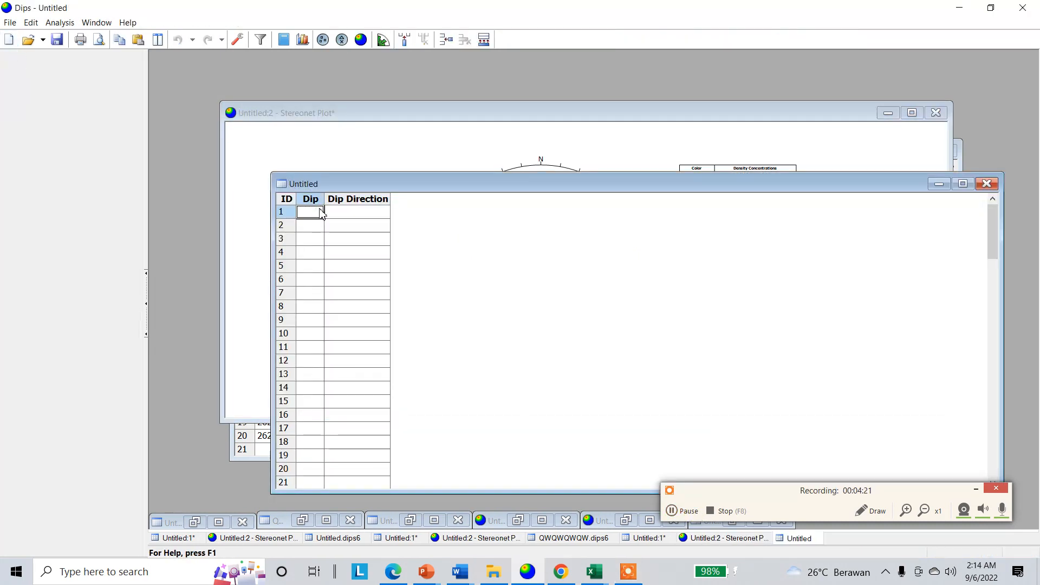
key(ctrl+v)
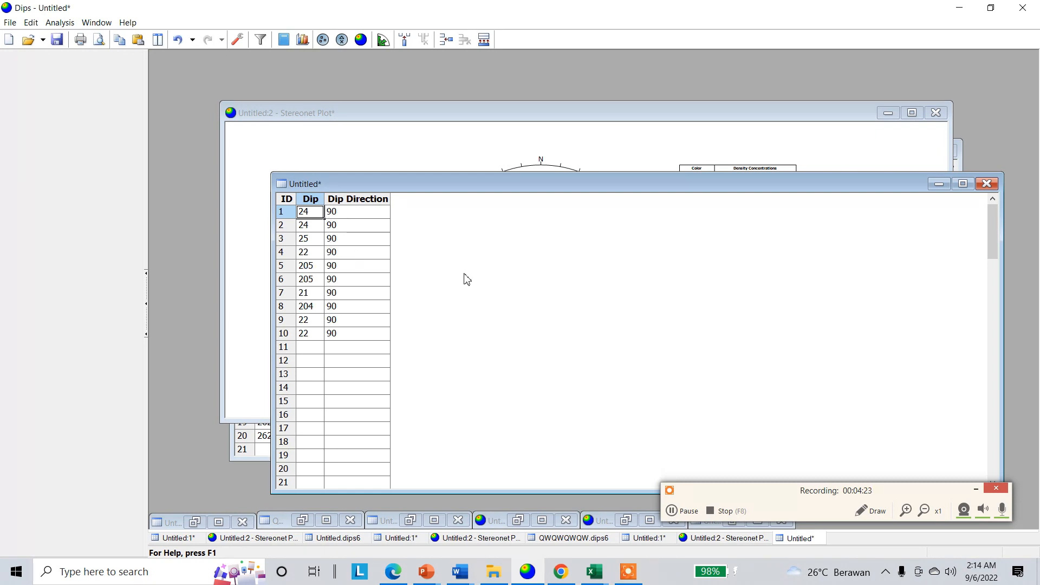
Create a rosette plot of the Breksiasi data and rearrange the windows so the data table is uncovered.
click(383, 40)
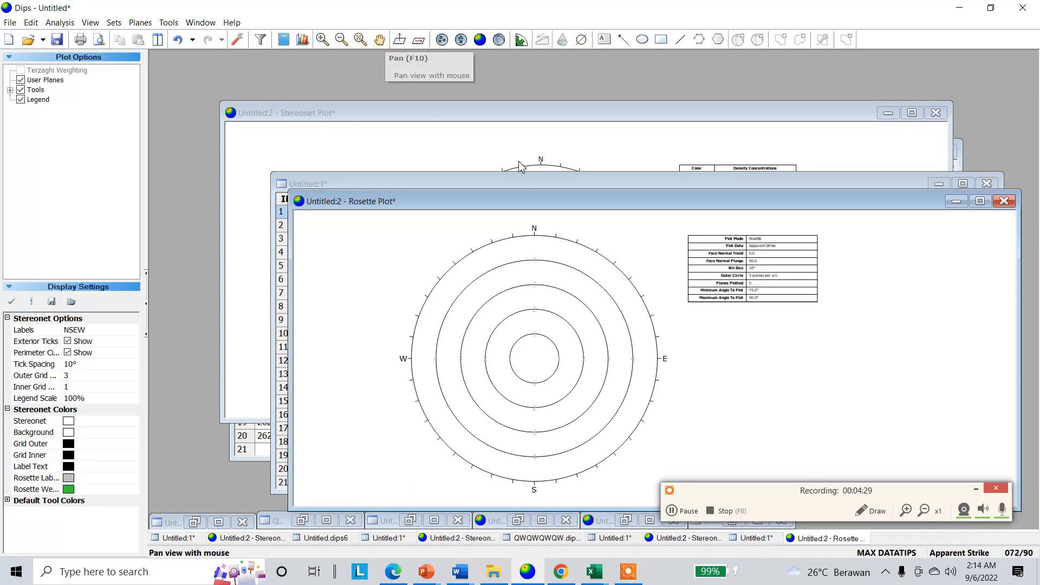
drag(563, 202, 530, 233)
drag(526, 188, 490, 128)
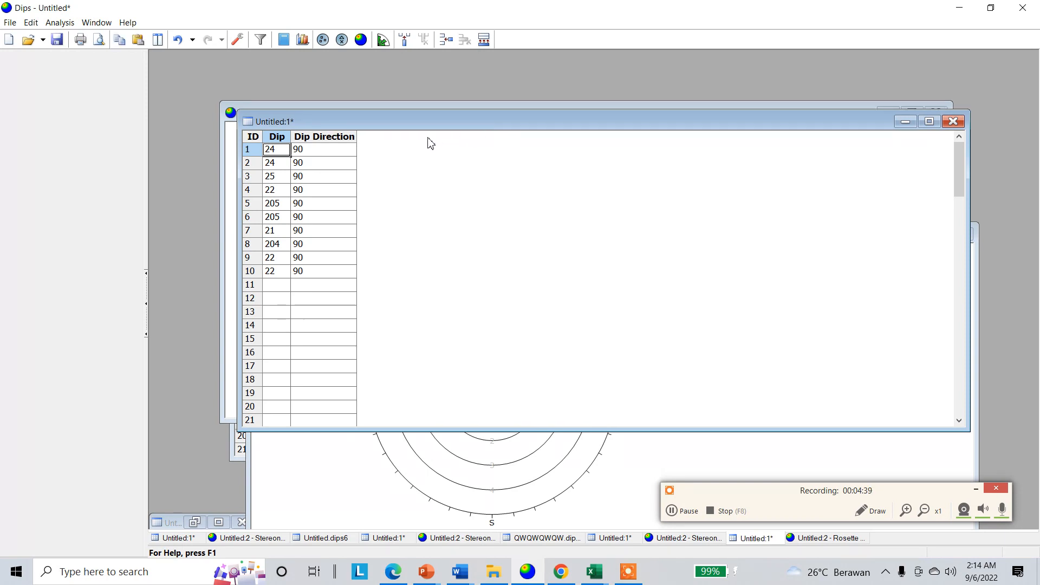
Set the project's global orientation format to Strike (Right) / Dip for the Breksiasi data.
click(345, 139)
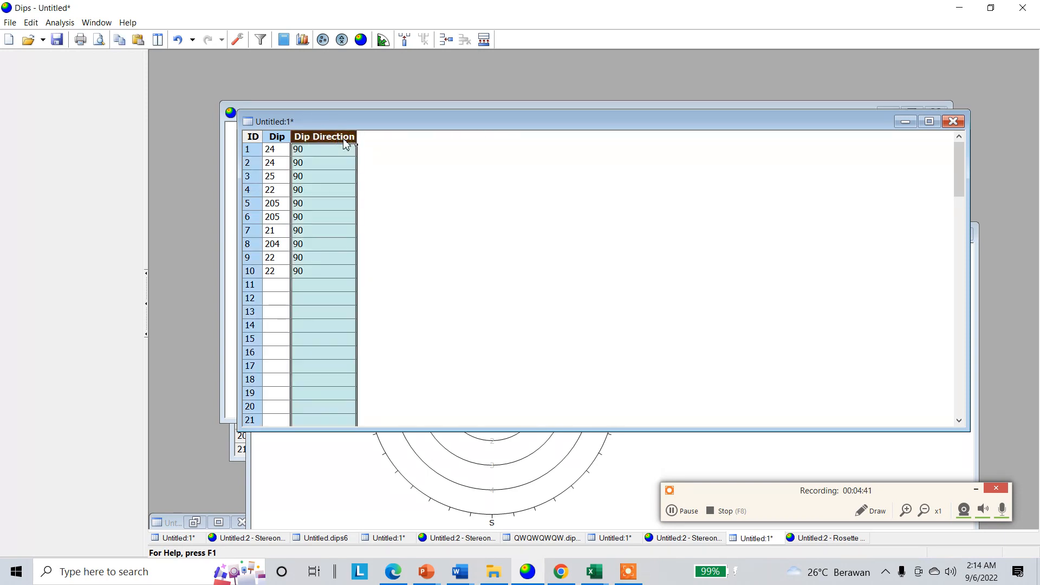
click(237, 39)
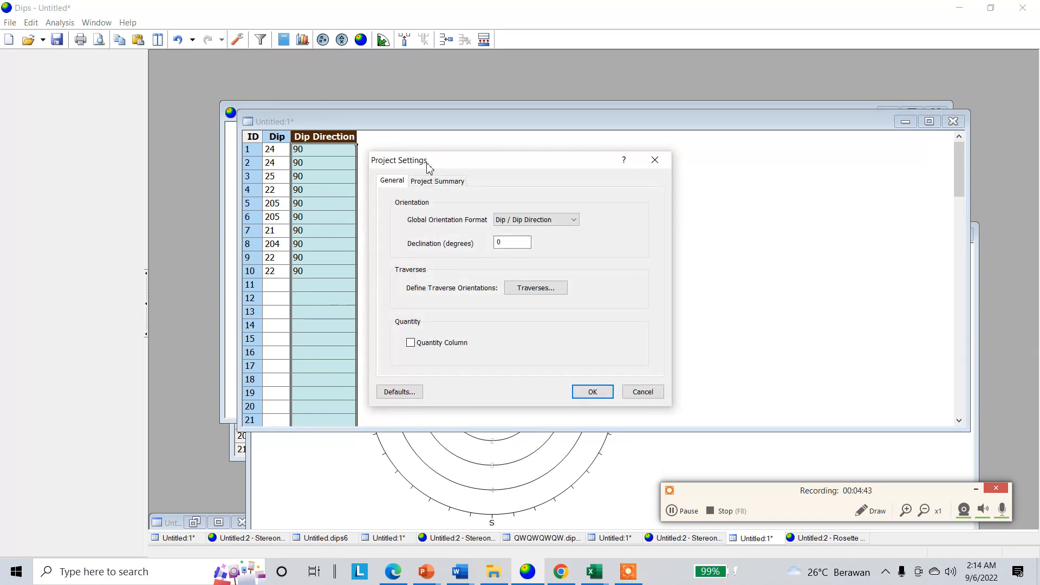
click(537, 221)
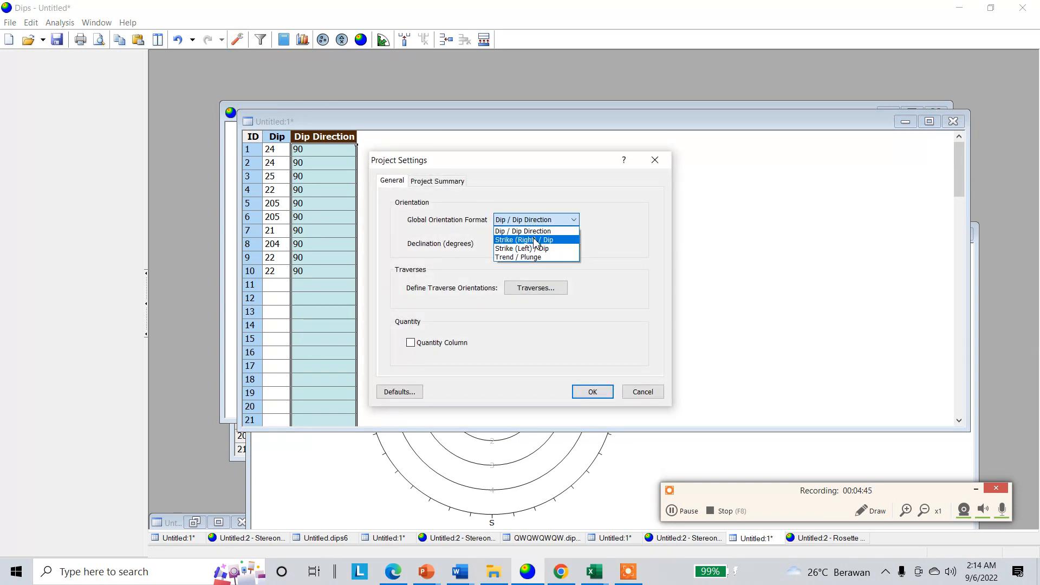
click(535, 240)
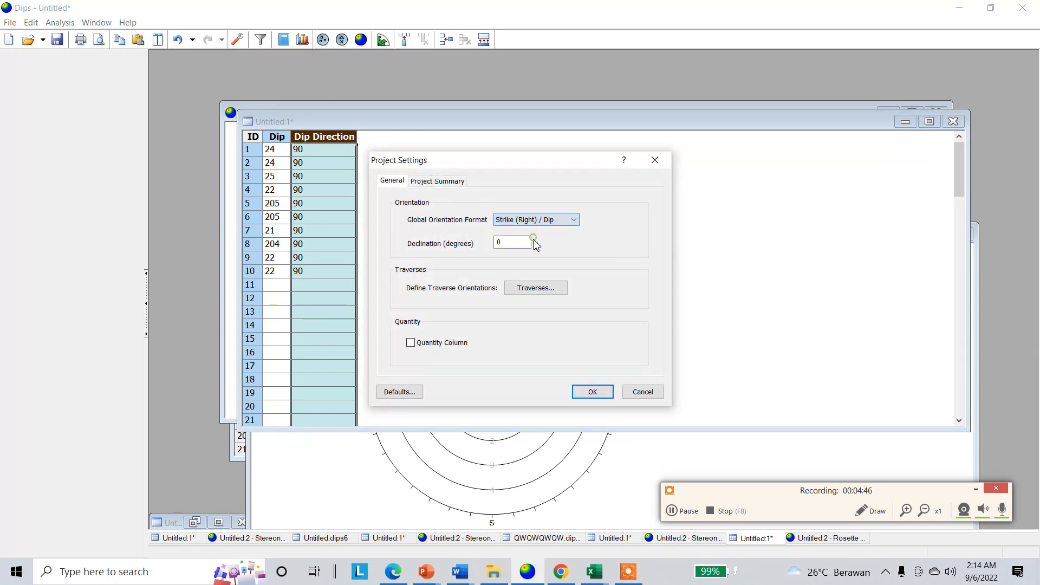
click(593, 391)
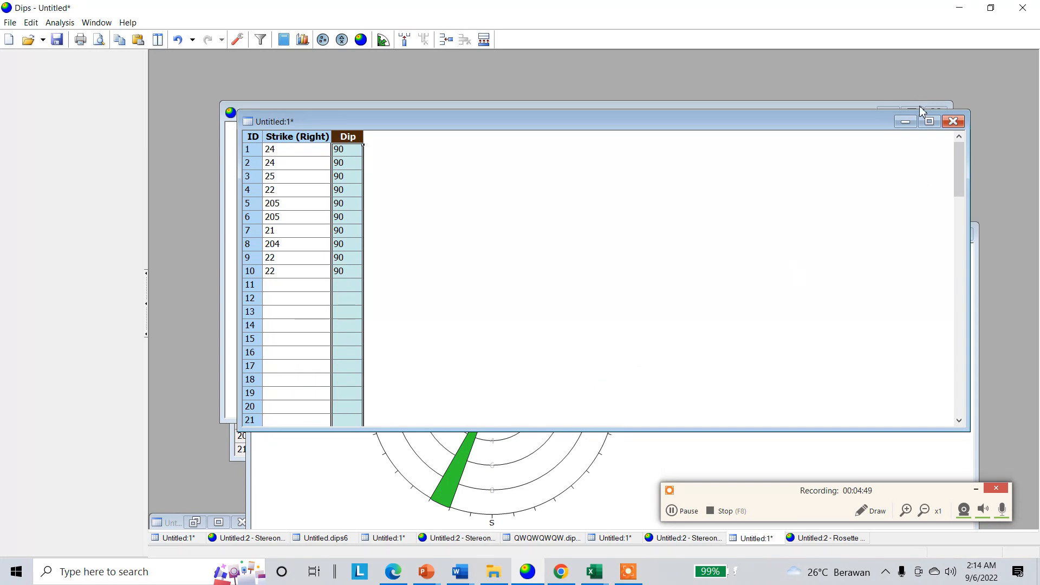
Minimize the Breksiasi data table, examine the direction of the rosette's petals, and minimize the rosette plot to return to the stereonet.
click(905, 123)
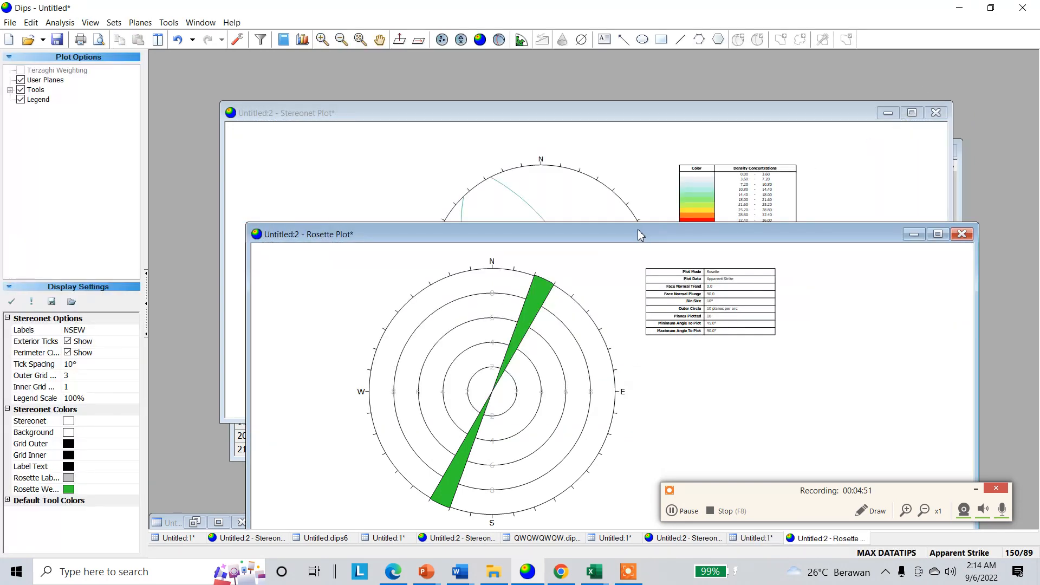
drag(641, 234, 642, 153)
scroll(532, 213, up, 2)
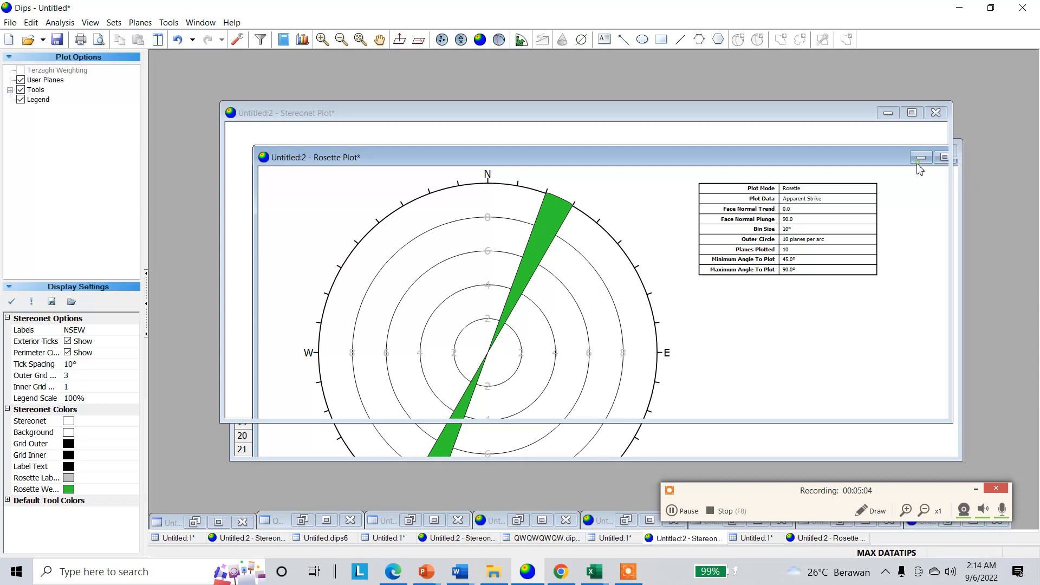
click(921, 157)
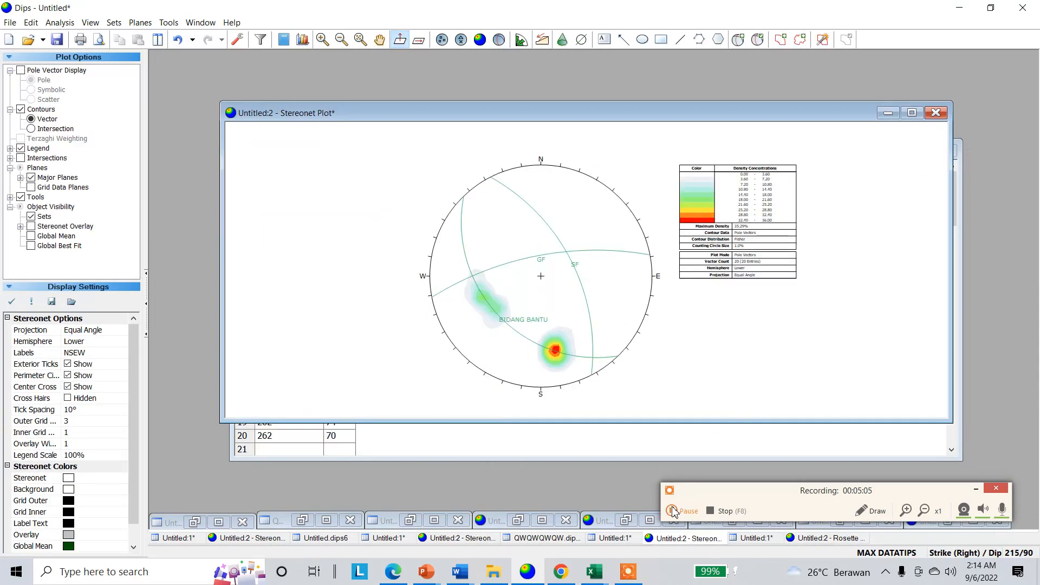
click(695, 518)
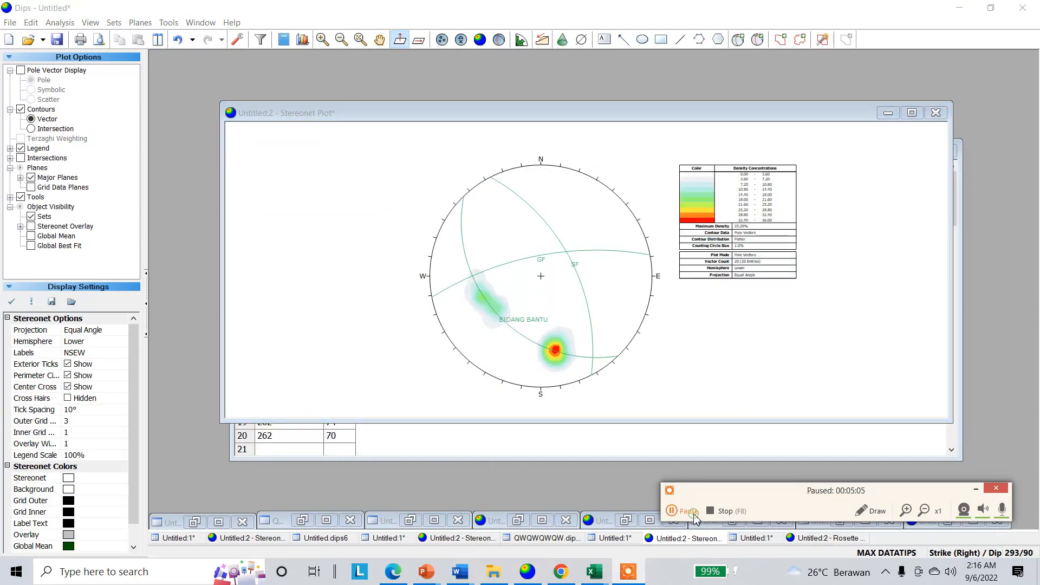
click(696, 517)
drag(630, 115, 582, 90)
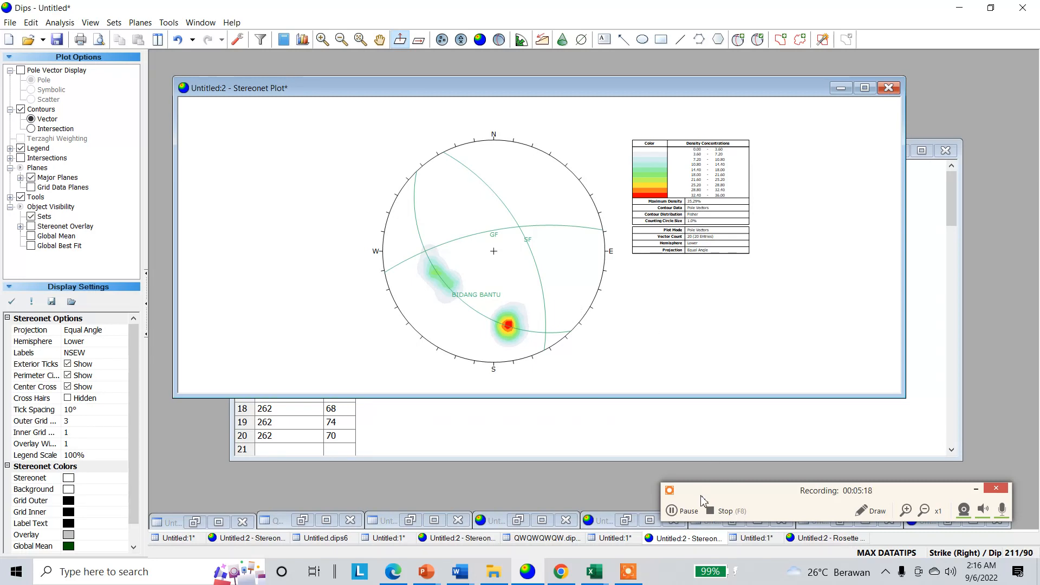
click(684, 510)
Add a user plane labelled BS at strike/dip 346/59, picking its pole on the BIDANG BANTU arc within the western contour cluster.
scroll(464, 290, up, 2)
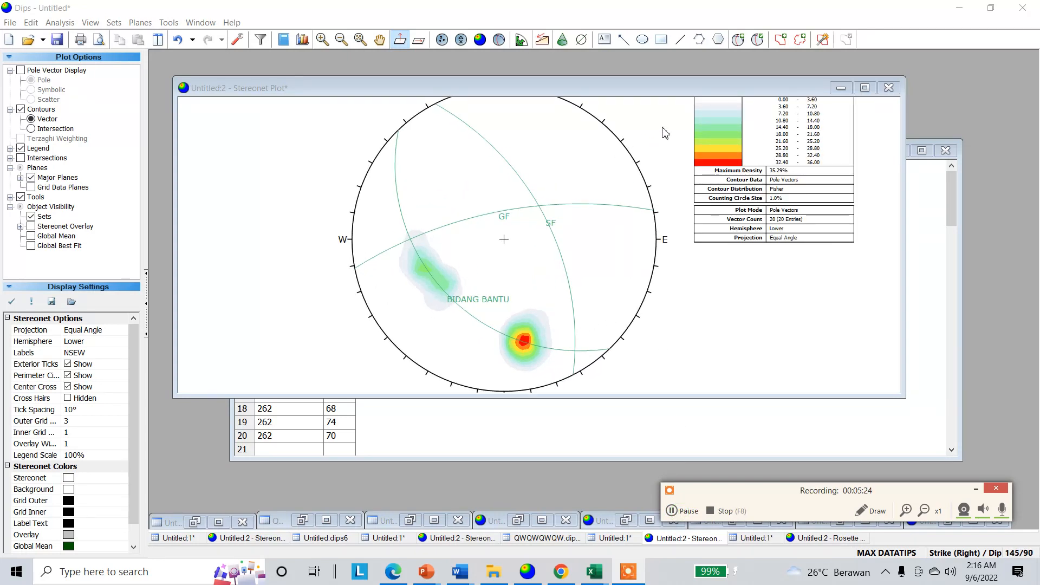
click(735, 47)
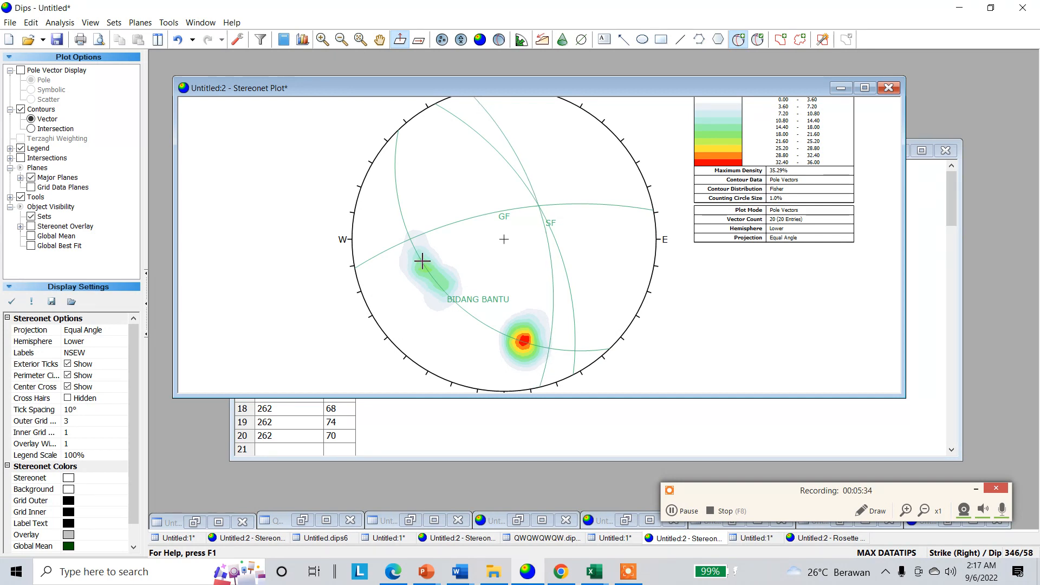
scroll(422, 262, up, 3)
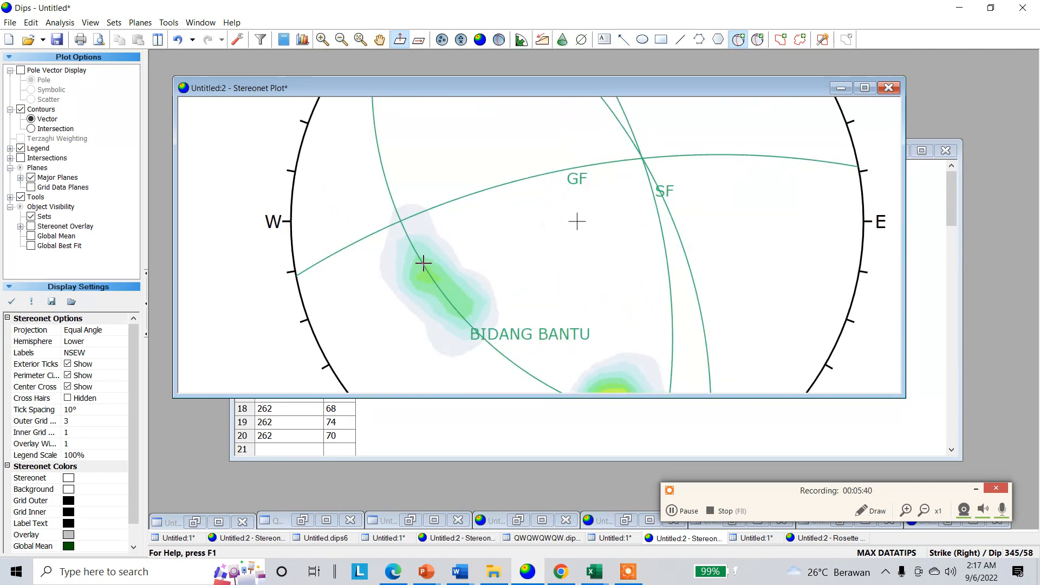
click(423, 263)
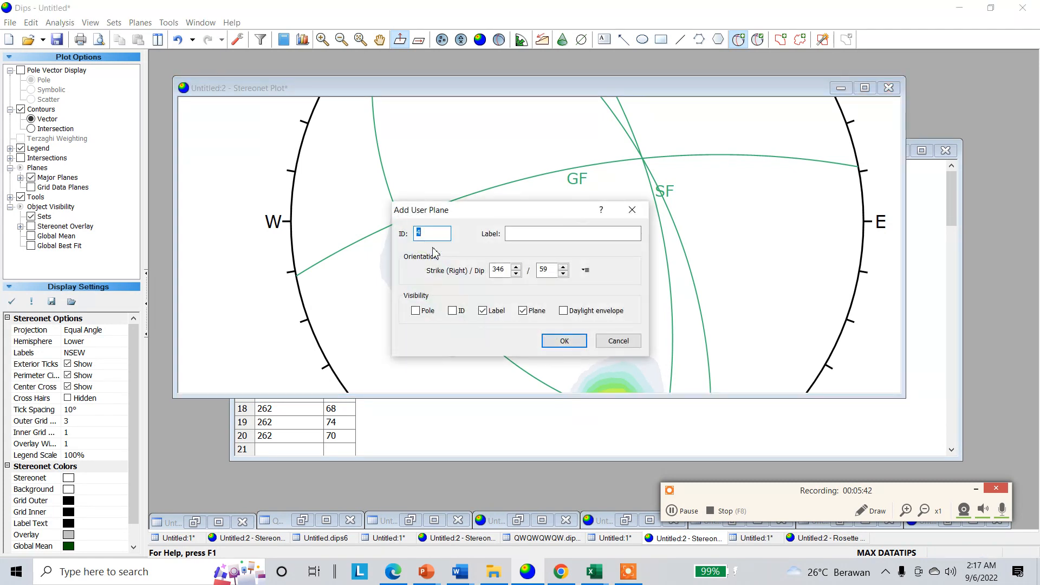
click(554, 234)
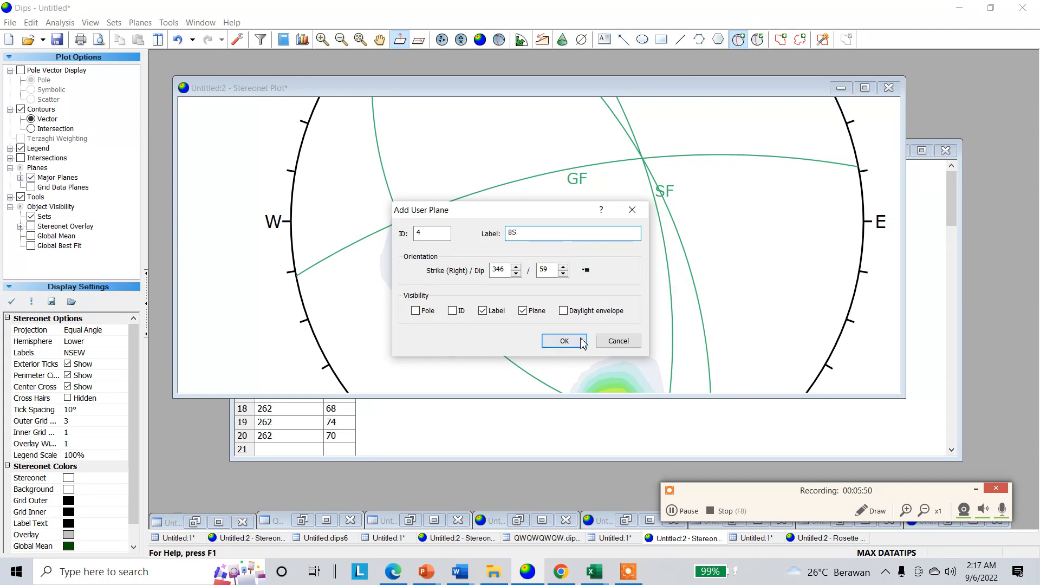
click(564, 340)
scroll(598, 388, down, 3)
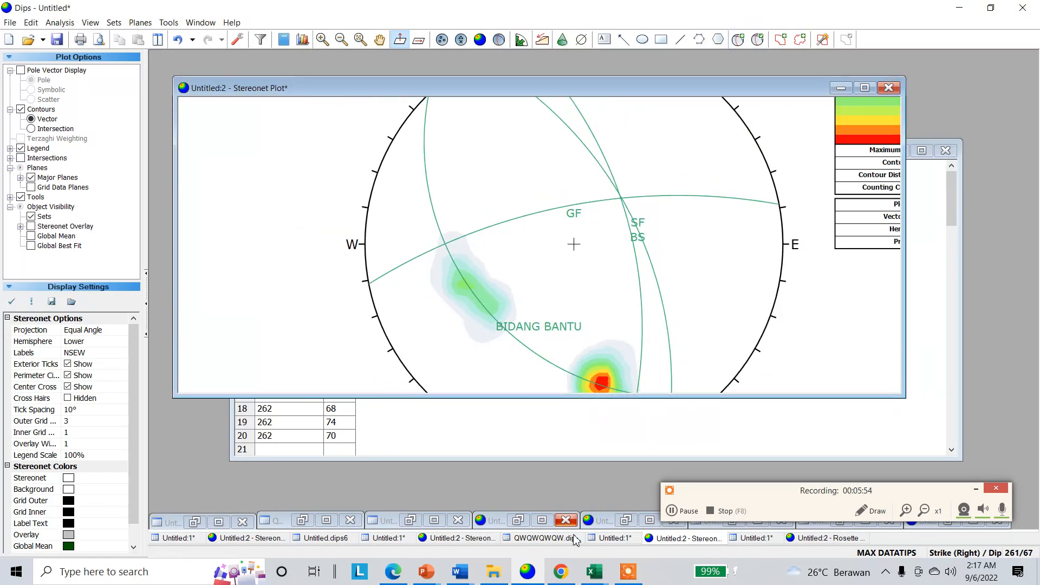
Switch to the Data sesar Dips workbook in Excel and enter 346/59 for Breksiasi in cell I5.
mouse_move(599, 573)
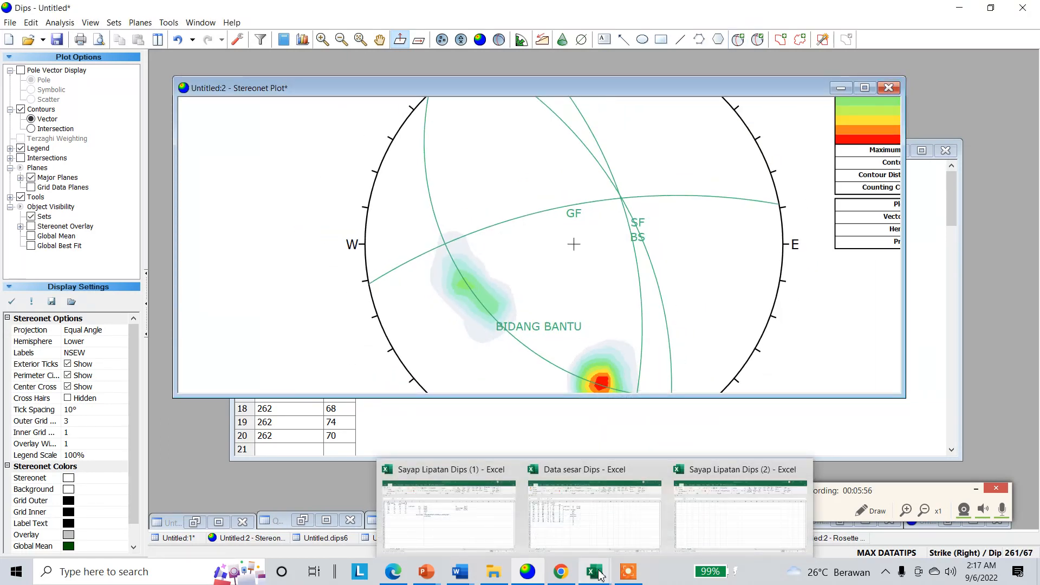
click(598, 525)
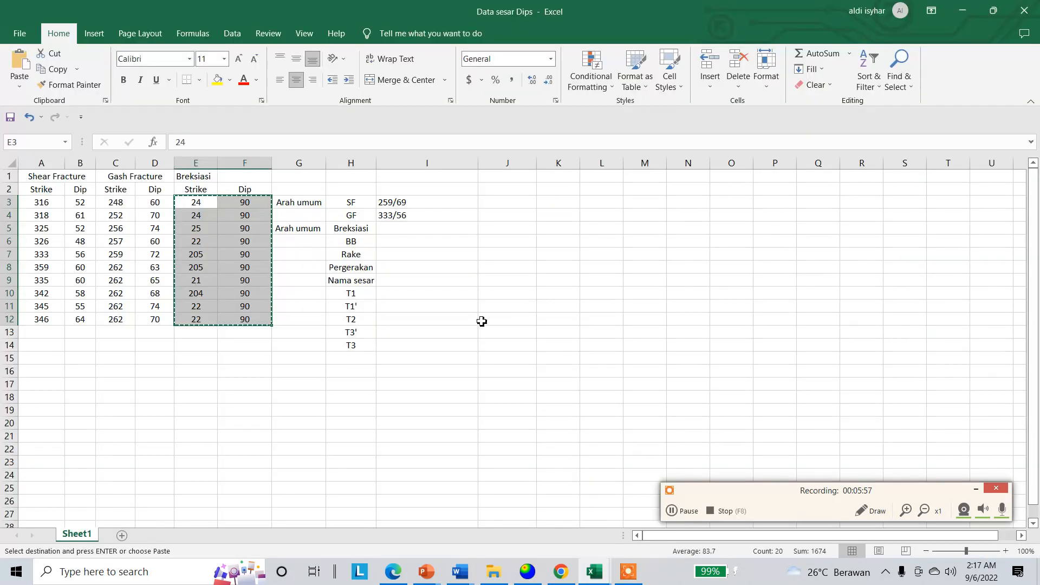
click(403, 230)
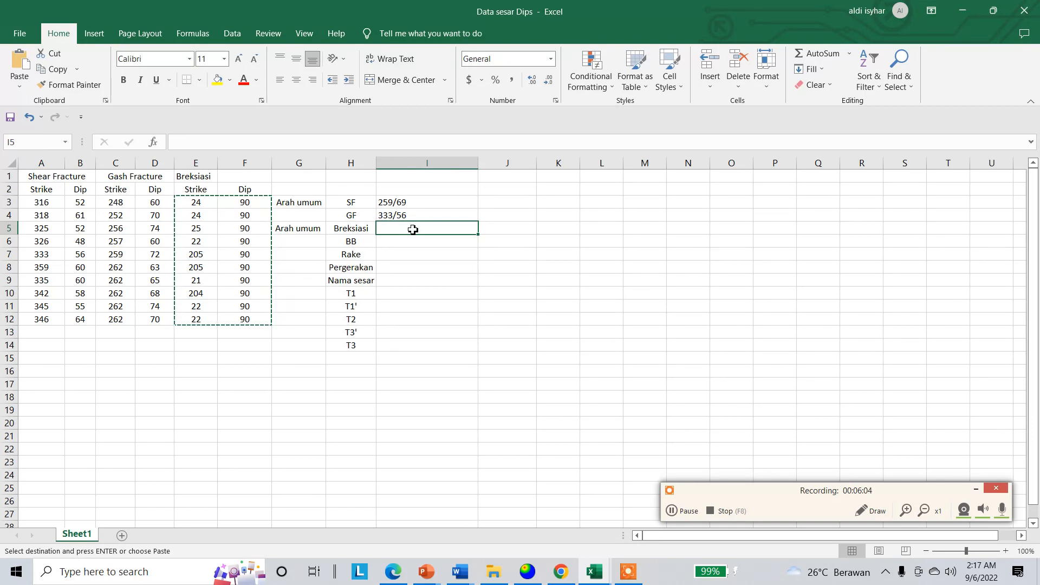
text(346/59)
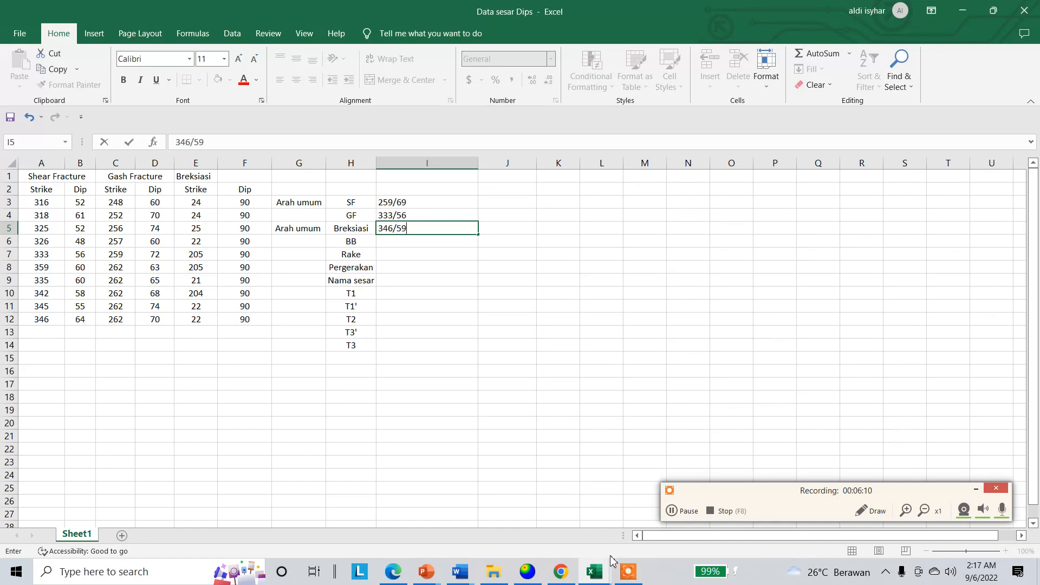
Return to the Dips stereonet and set the colour of the SF user plane to red.
click(539, 573)
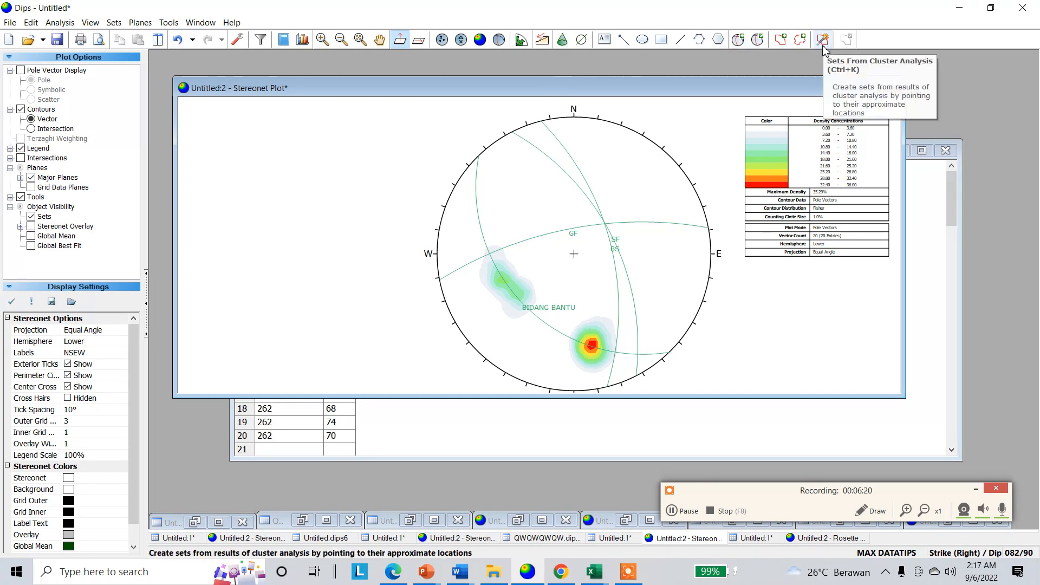
click(758, 39)
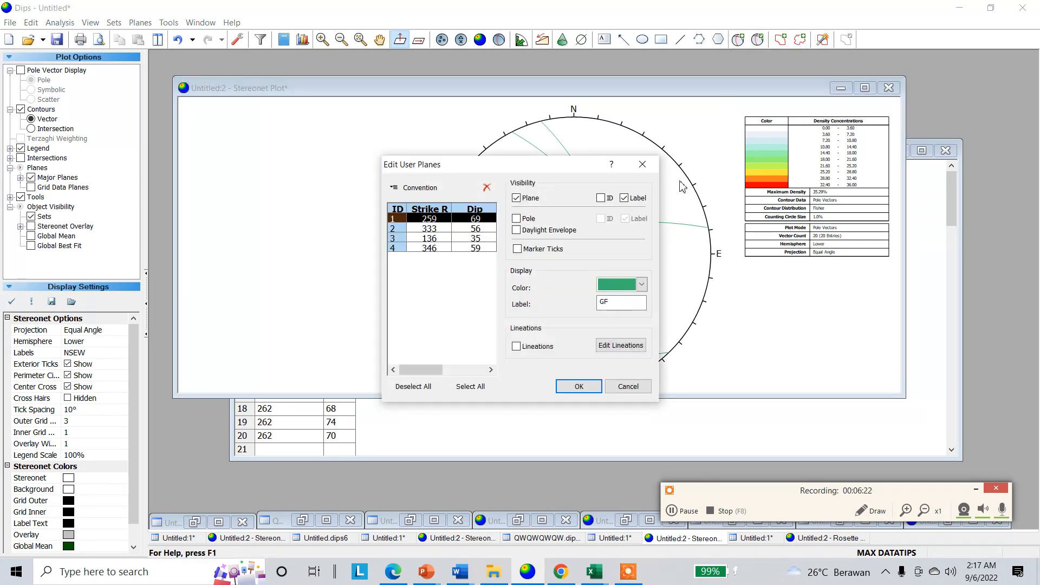
click(479, 229)
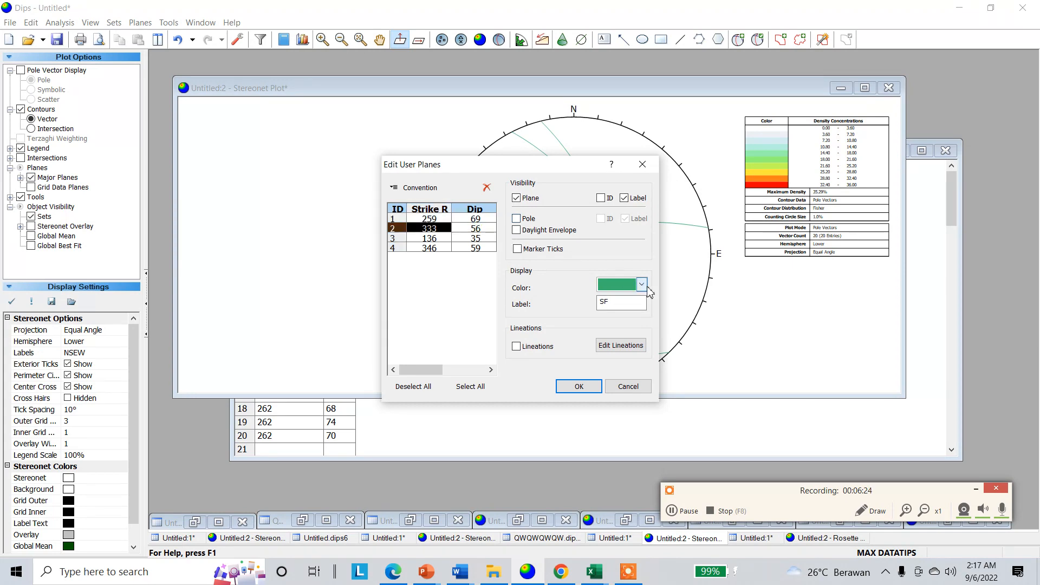
click(641, 284)
click(605, 345)
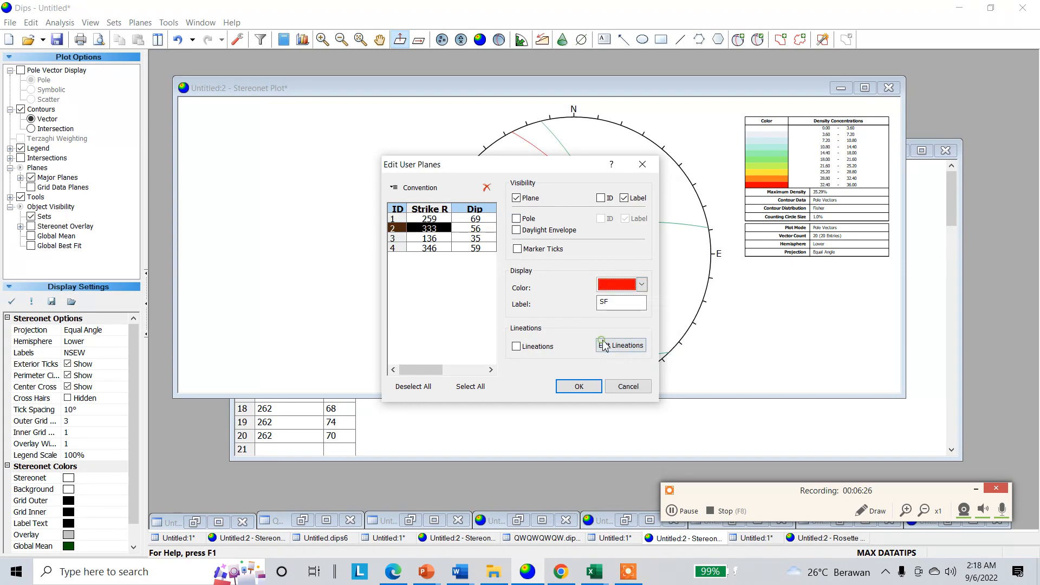
Colour the BIDANG BANTU plane yellow and the BS plane light turquoise, and apply the user plane edits.
click(464, 238)
click(641, 284)
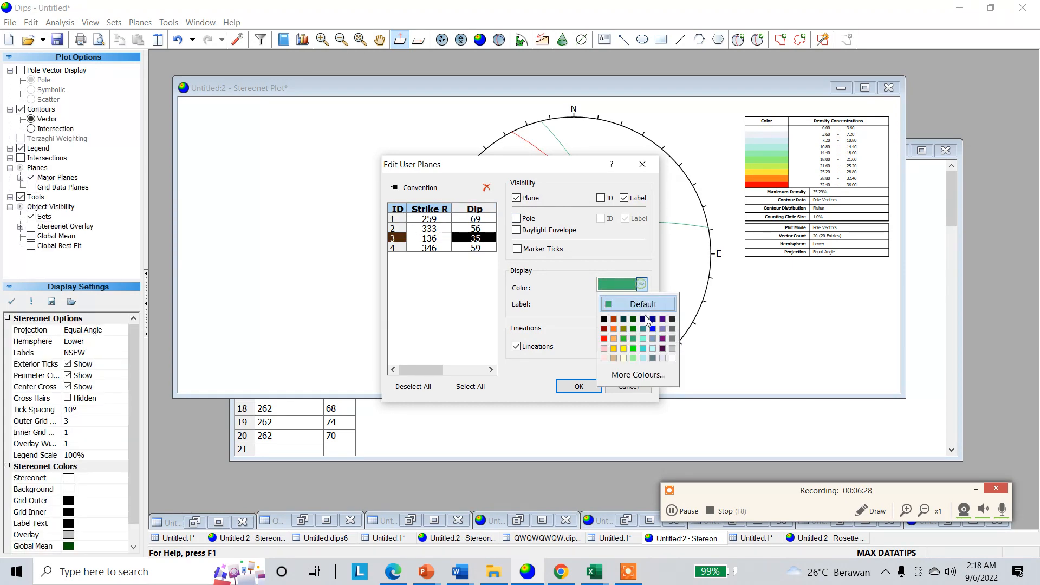
click(624, 348)
click(432, 248)
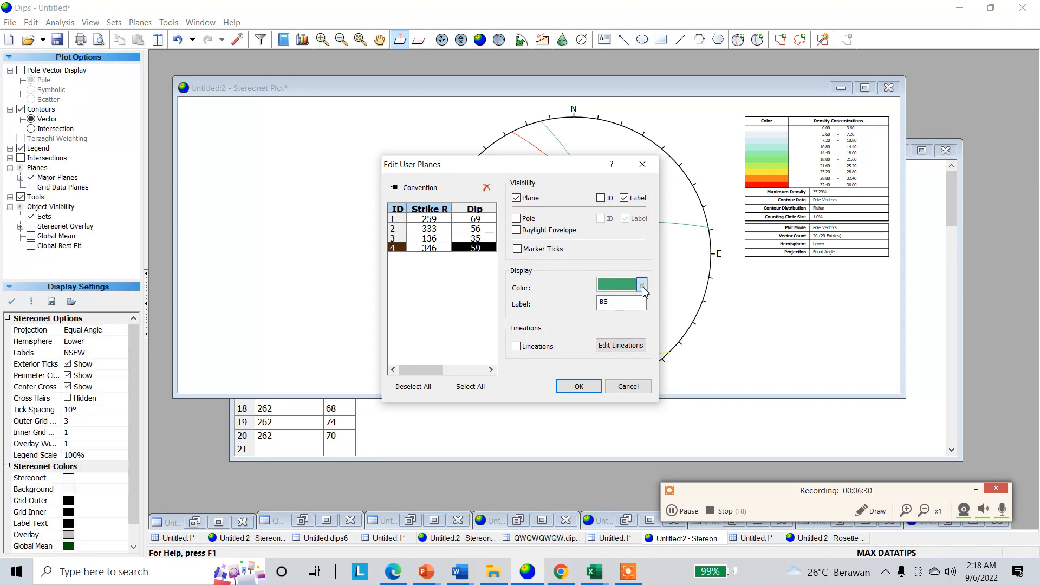
click(642, 285)
click(655, 349)
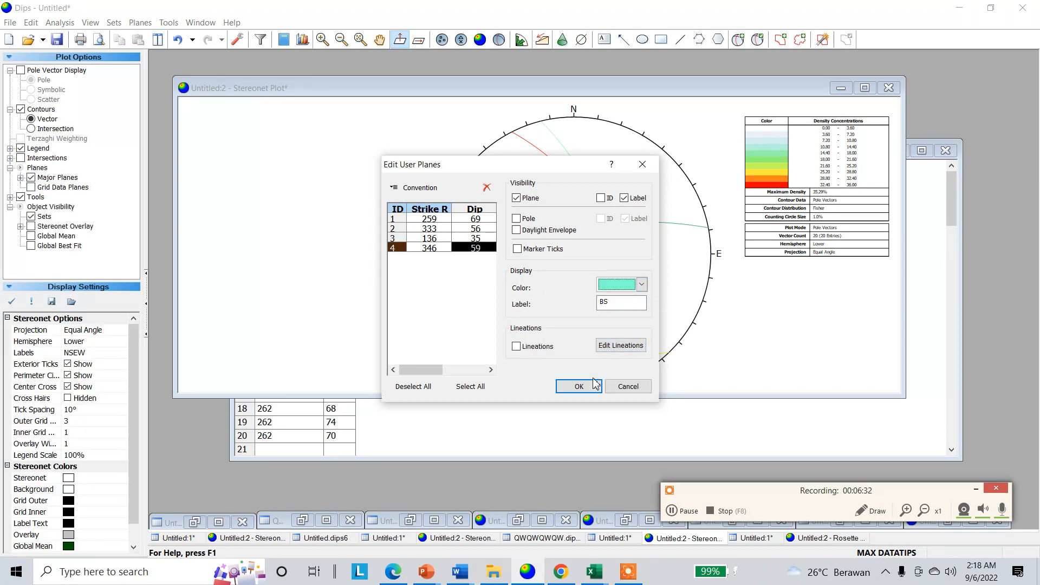
click(596, 383)
Hide the density contours on the stereonet plot.
scroll(616, 309, up, 2)
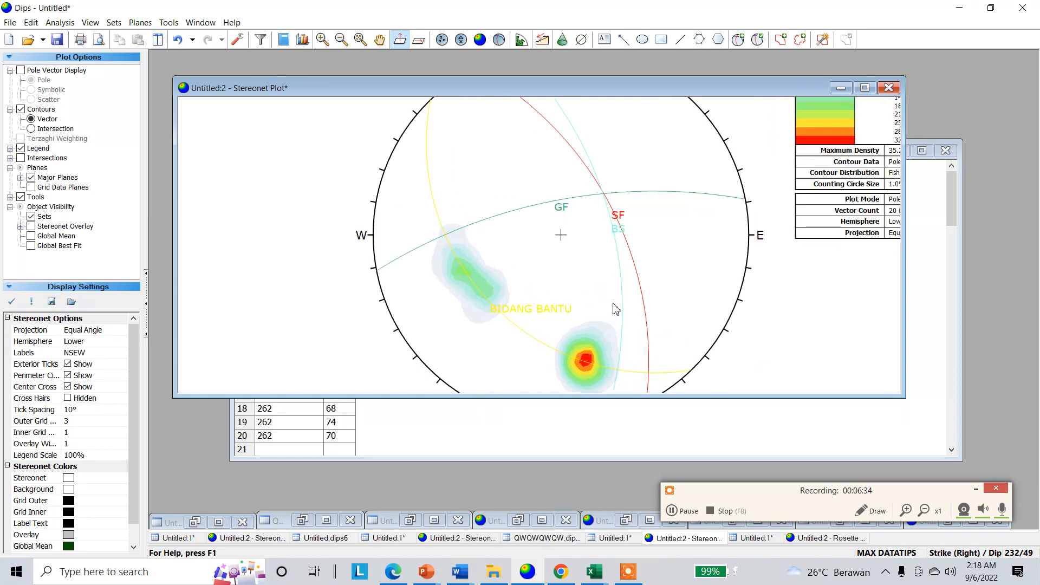
scroll(525, 260, down, 2)
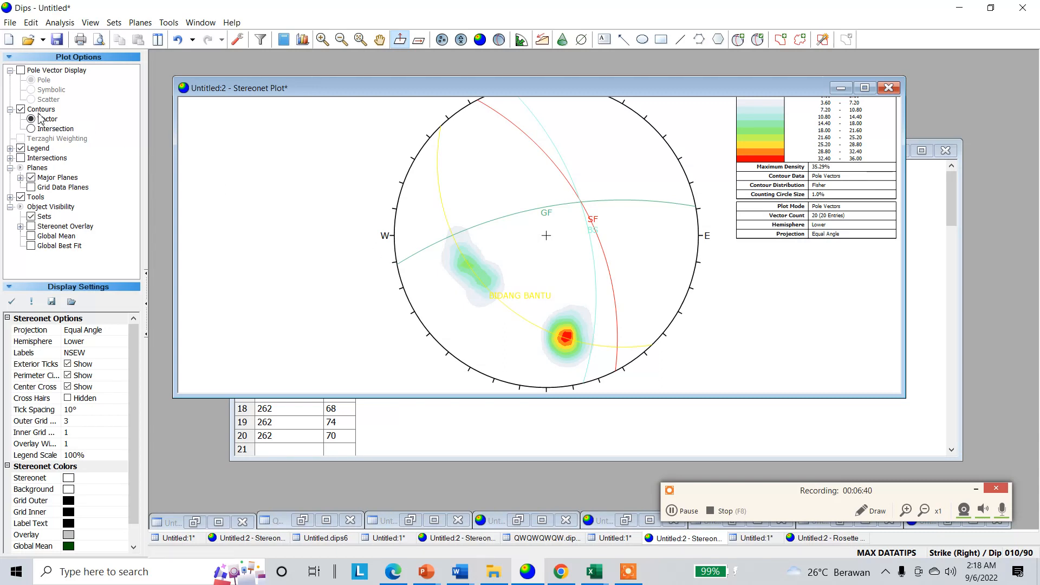
click(20, 110)
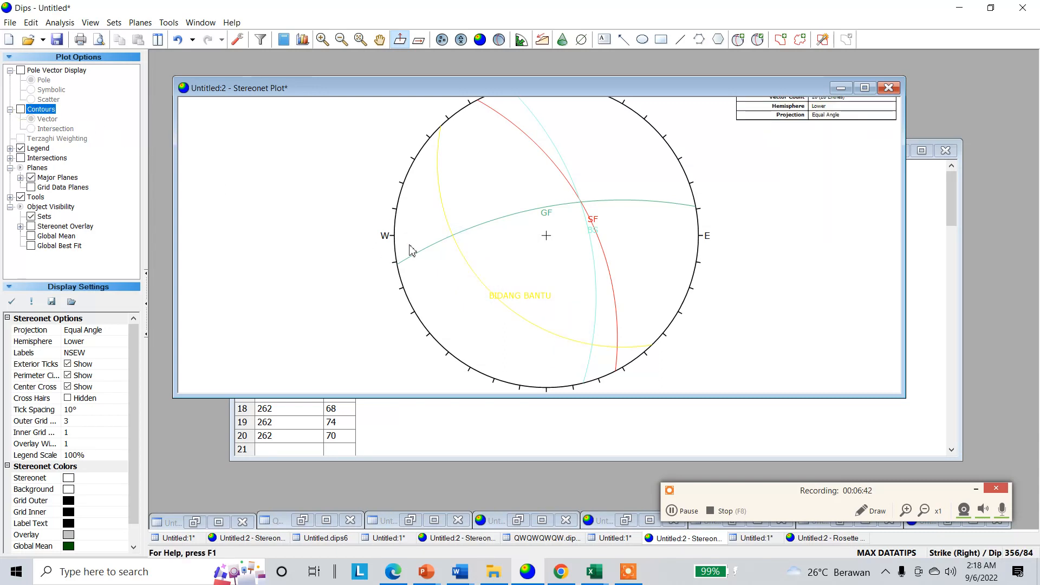
click(688, 503)
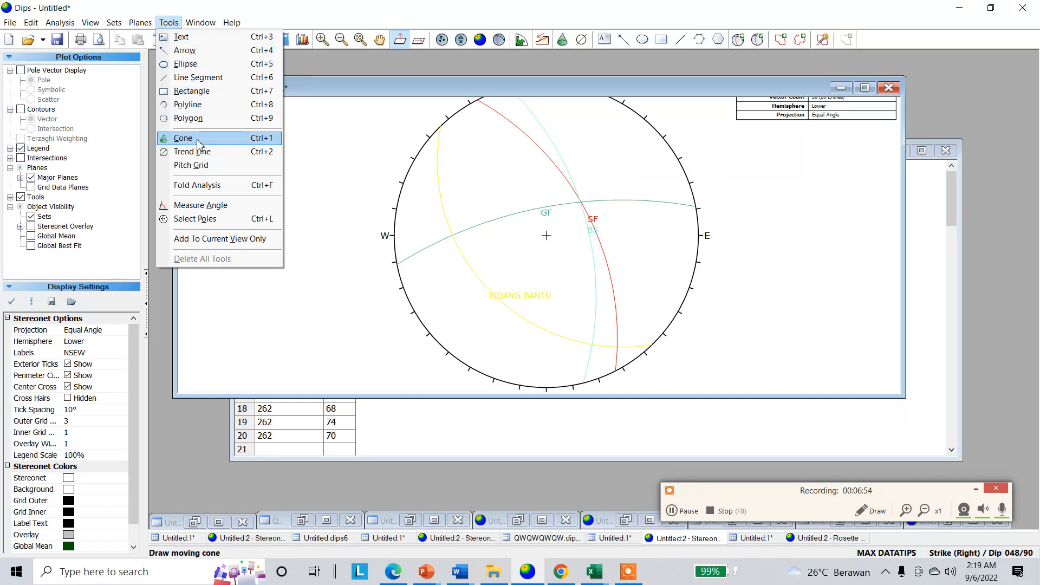
click(681, 511)
click(680, 511)
Add a pitch grid along the BIDANG BANTU plane by picking the common intersection of the GF, SF and BS planes.
click(168, 22)
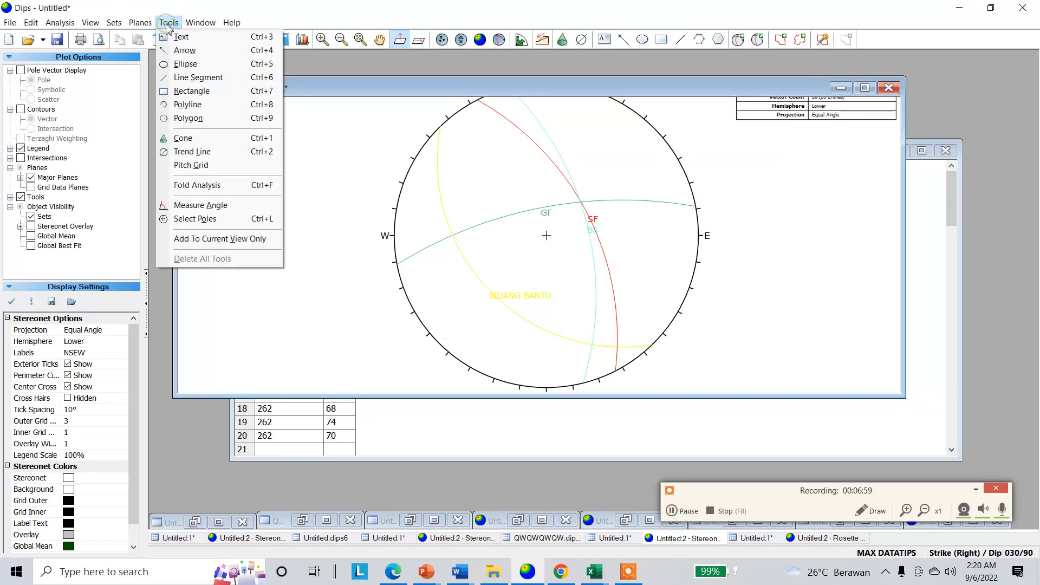
click(193, 165)
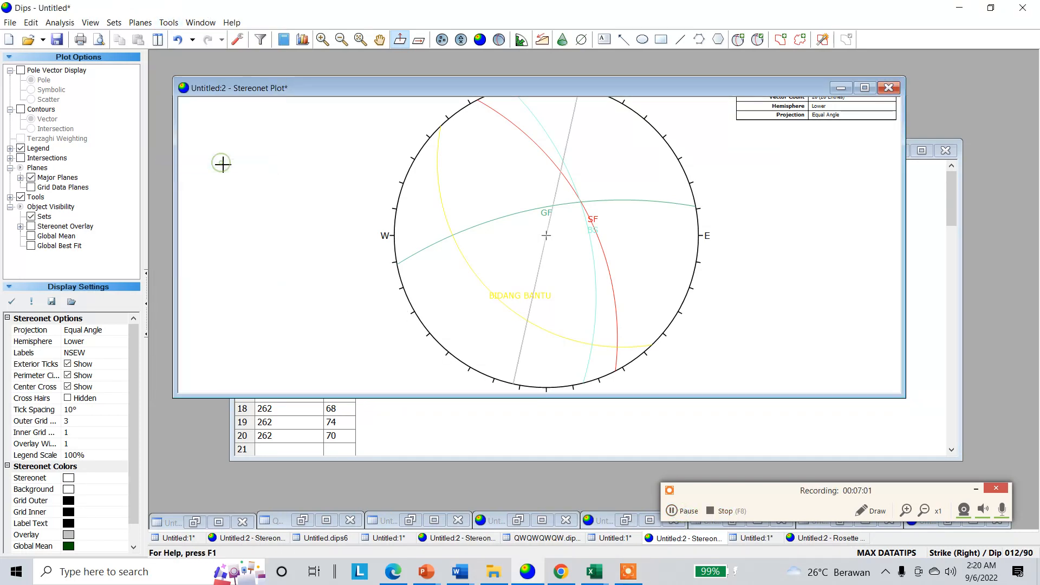
scroll(502, 180, up, 2)
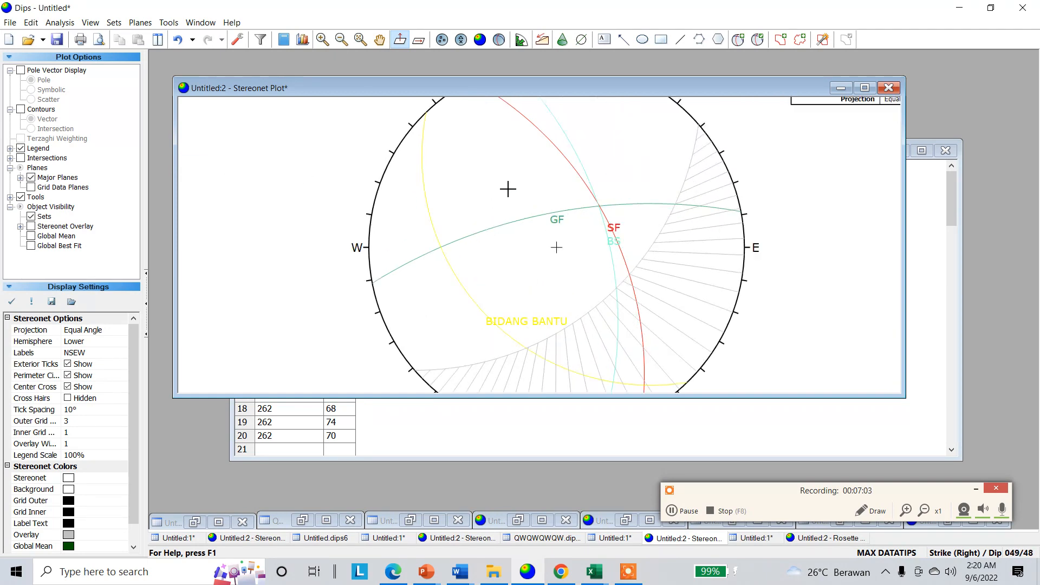
scroll(506, 185, up, 2)
scroll(623, 207, up, 3)
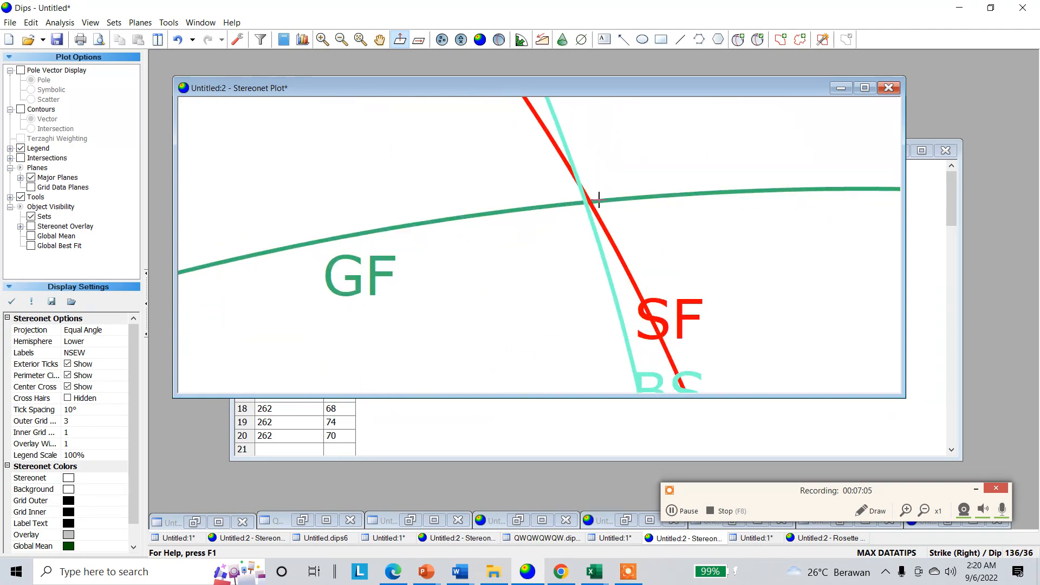
scroll(592, 204, down, 4)
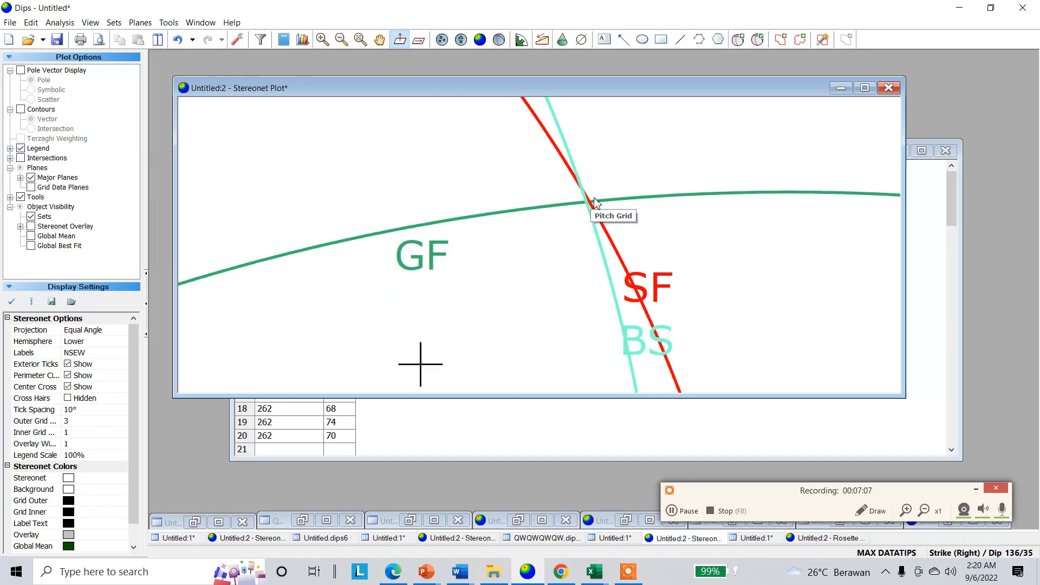
scroll(515, 195, down, 3)
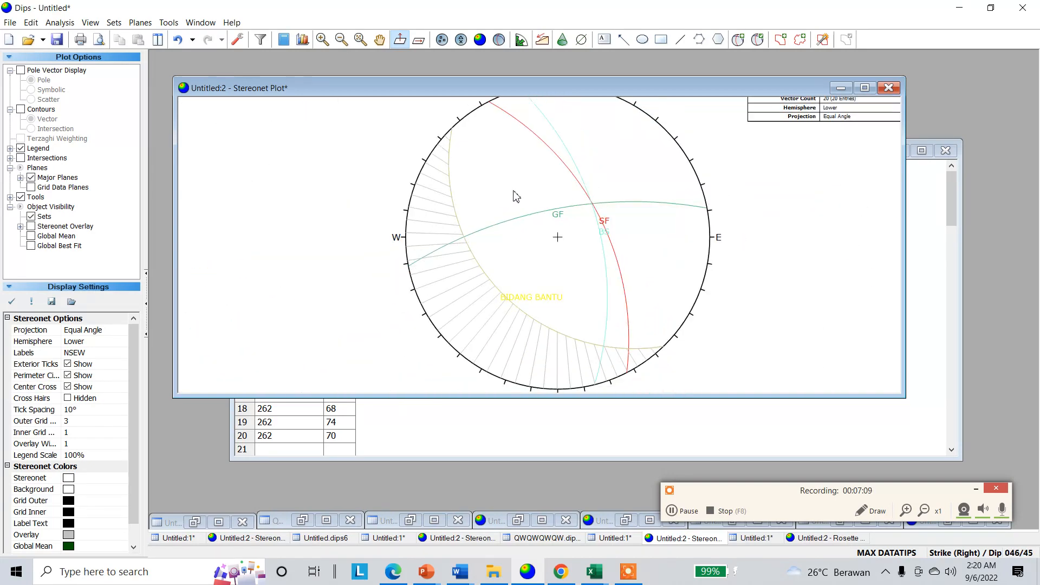
scroll(533, 205, up, 2)
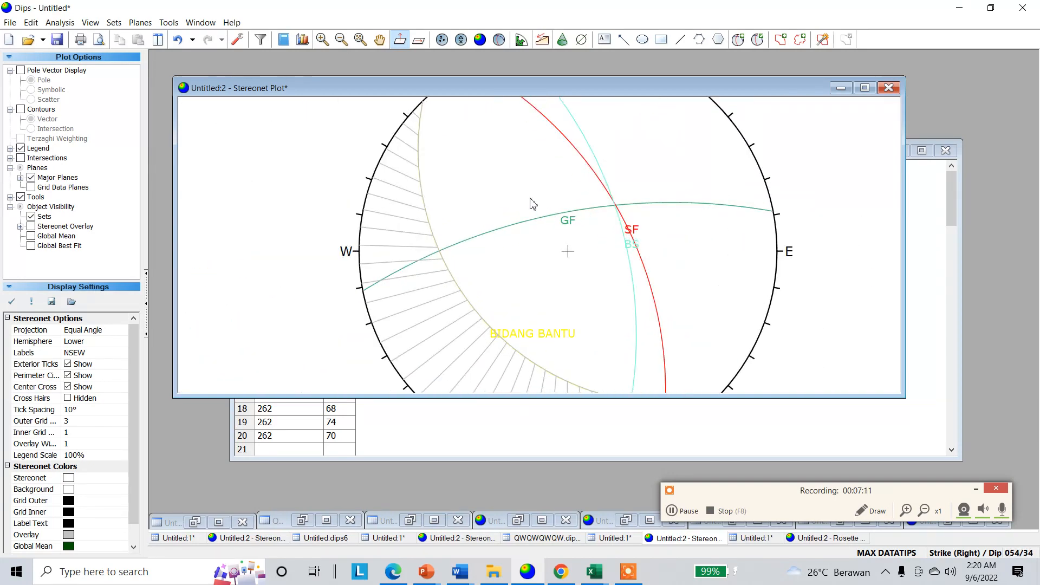
scroll(465, 196, down, 1)
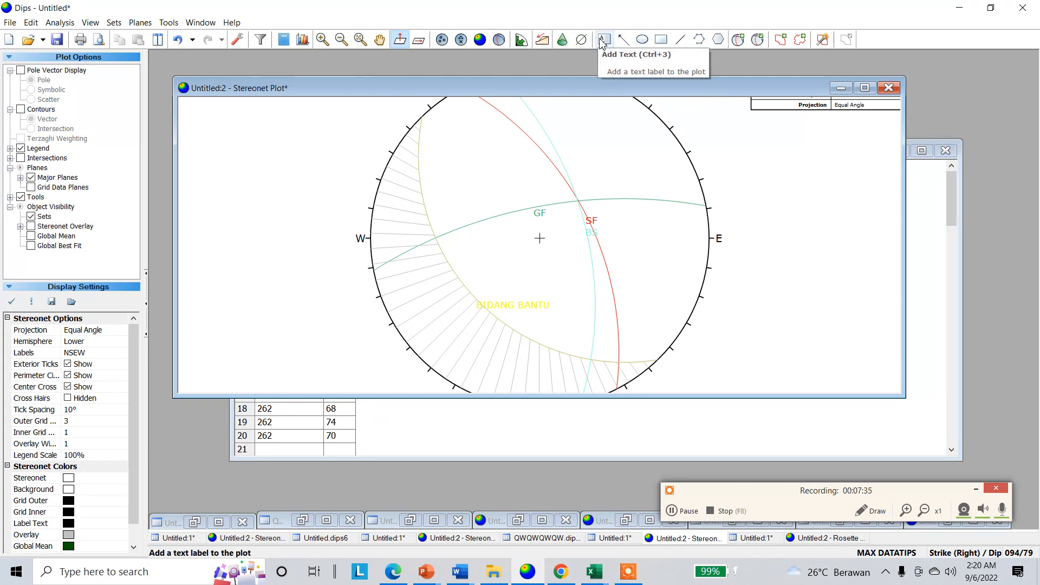
click(687, 513)
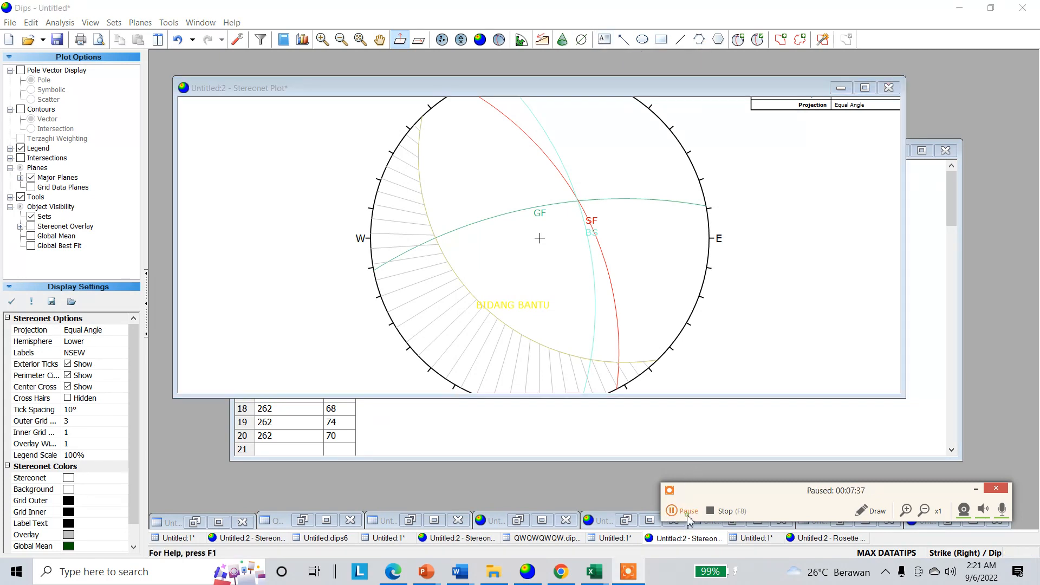
click(687, 512)
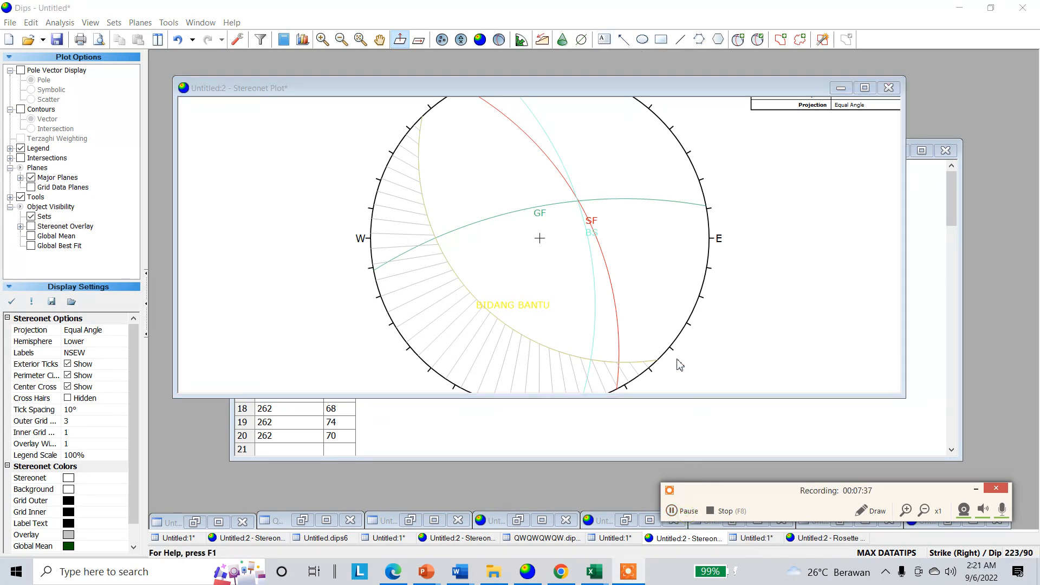
Add a trend line at 270 through the intersection of the GF and BIDANG BANTU planes.
click(581, 38)
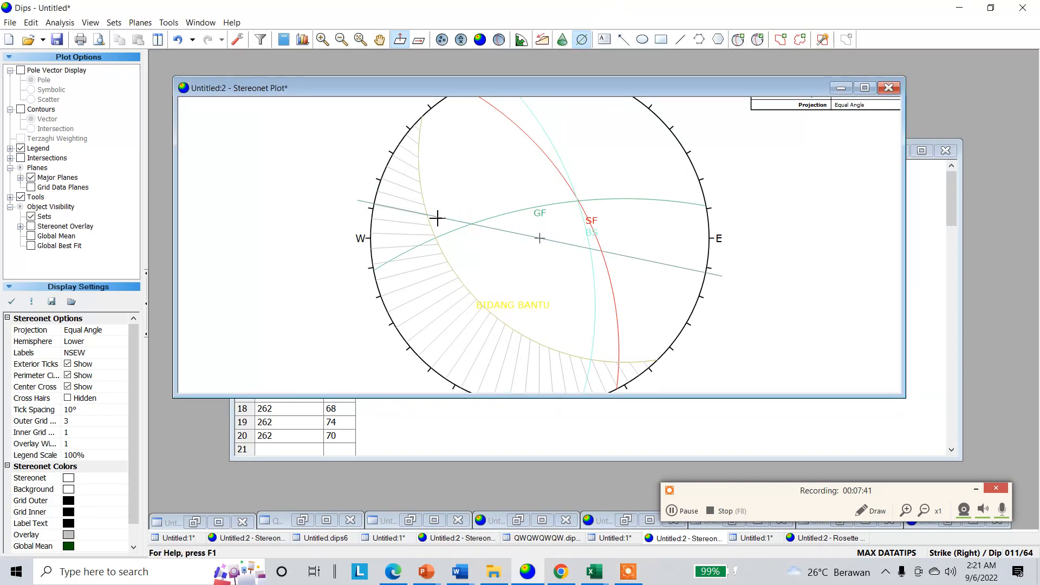
scroll(427, 237, up, 4)
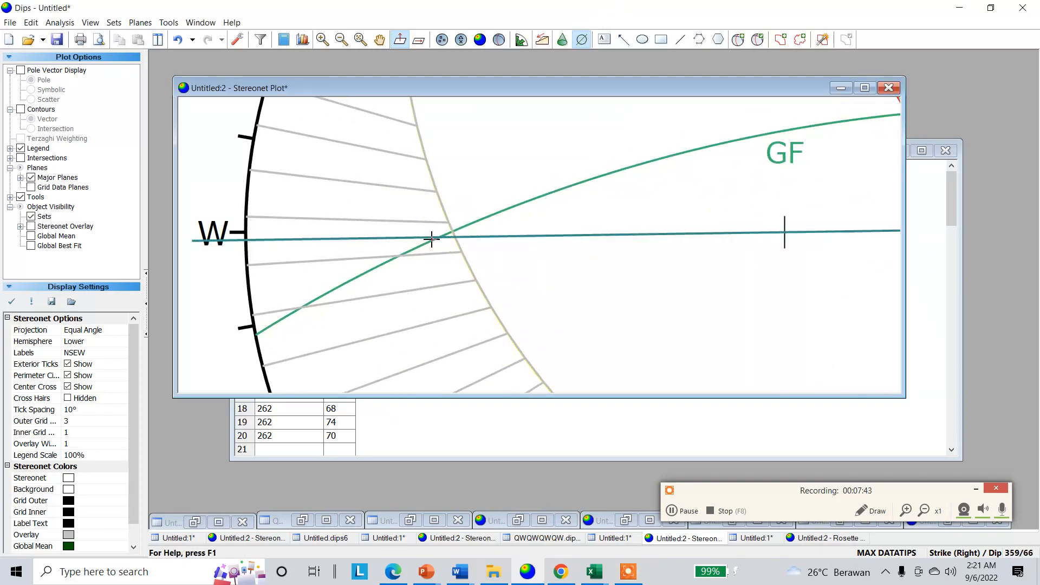
scroll(432, 239, up, 3)
click(433, 225)
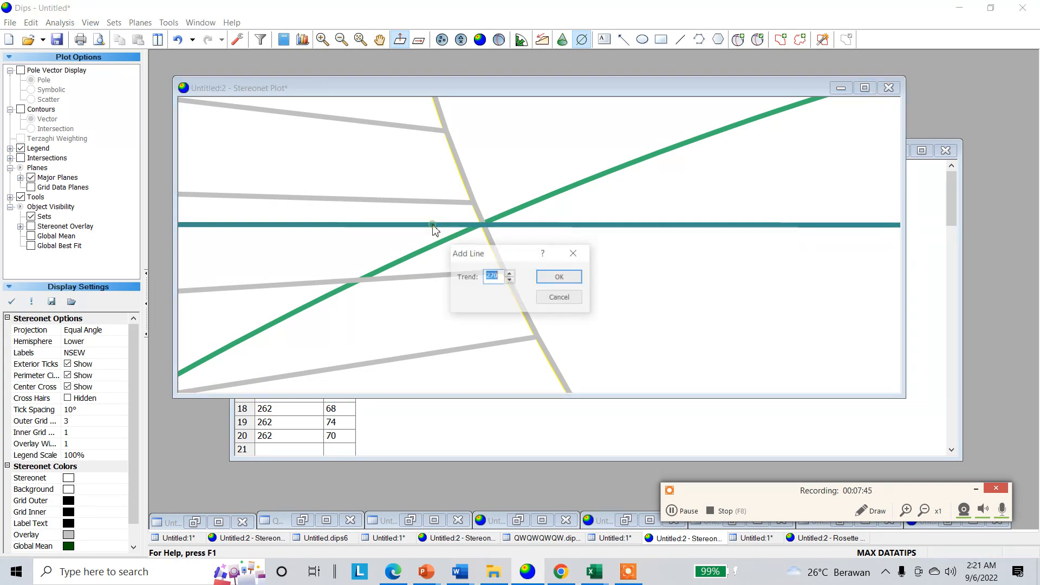
click(560, 276)
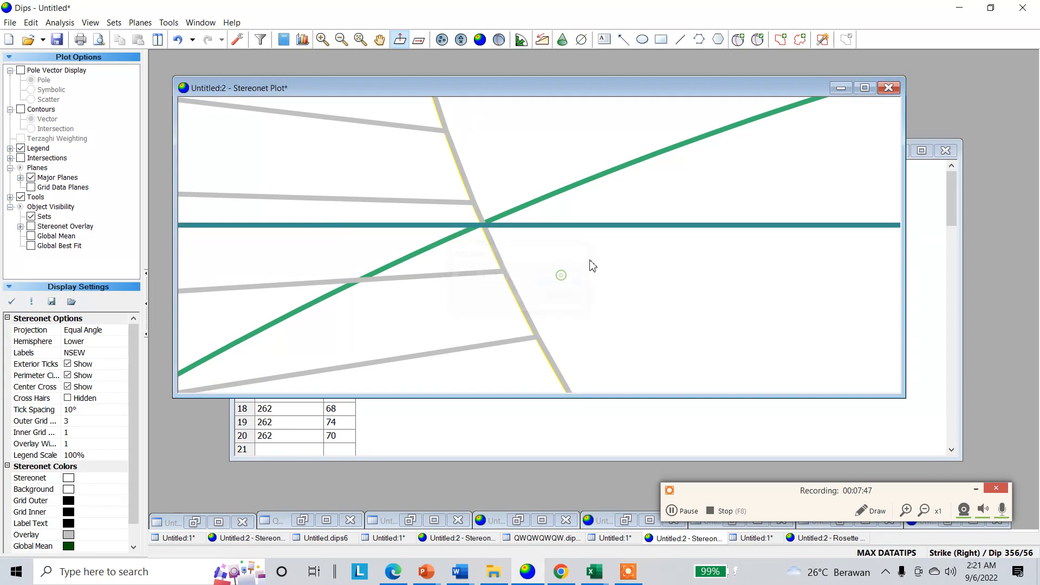
Add the text label T1' at the west end of the east-west trend line.
scroll(592, 265, down, 3)
scroll(446, 237, down, 1)
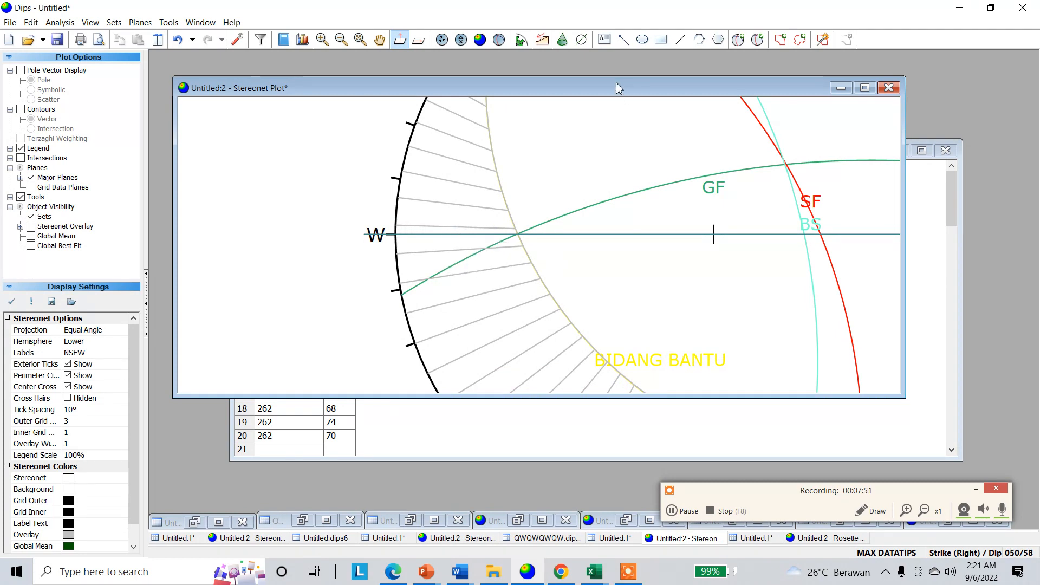
click(604, 39)
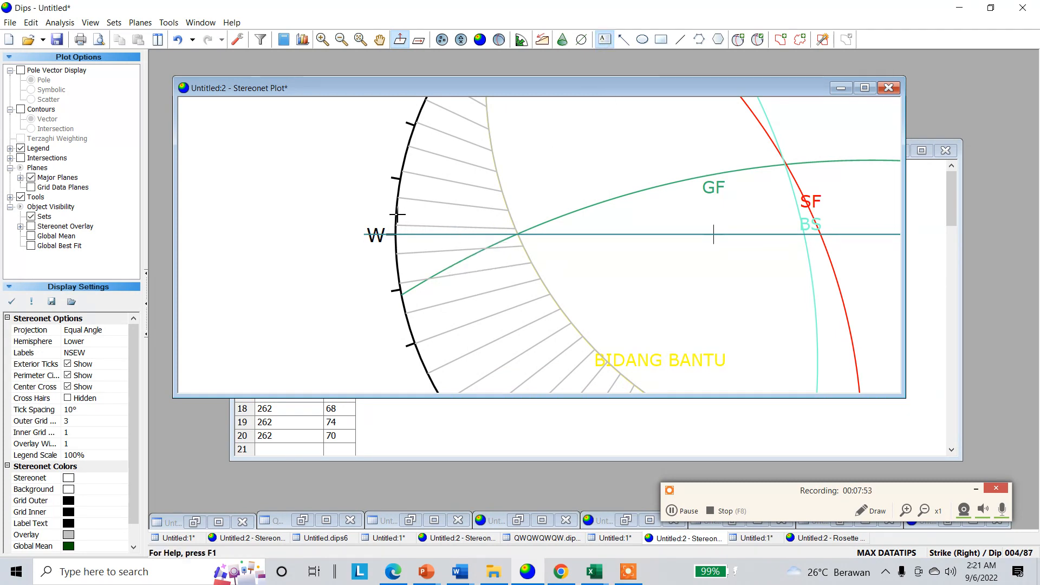
click(352, 235)
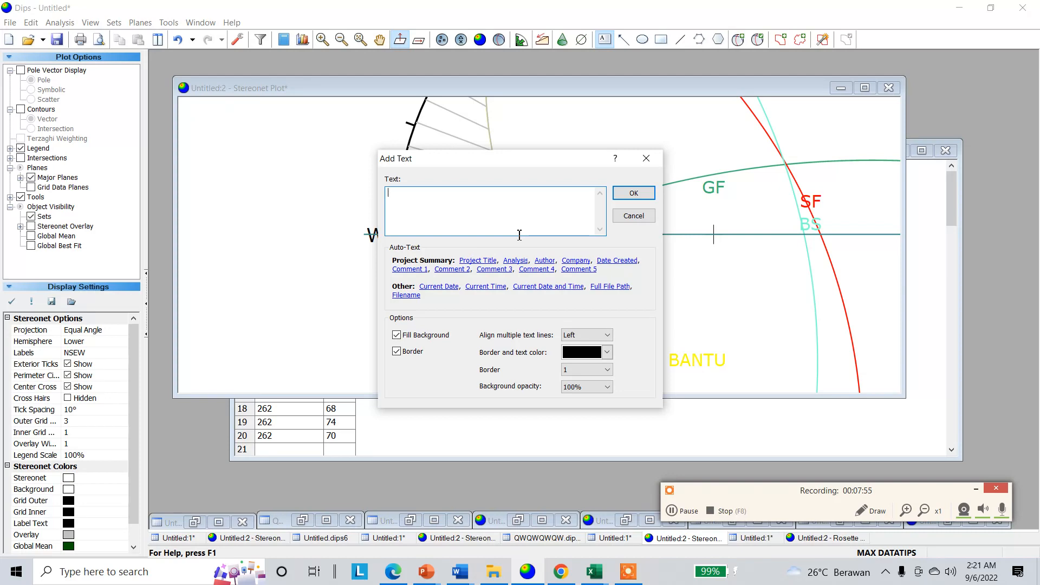
text(T1')
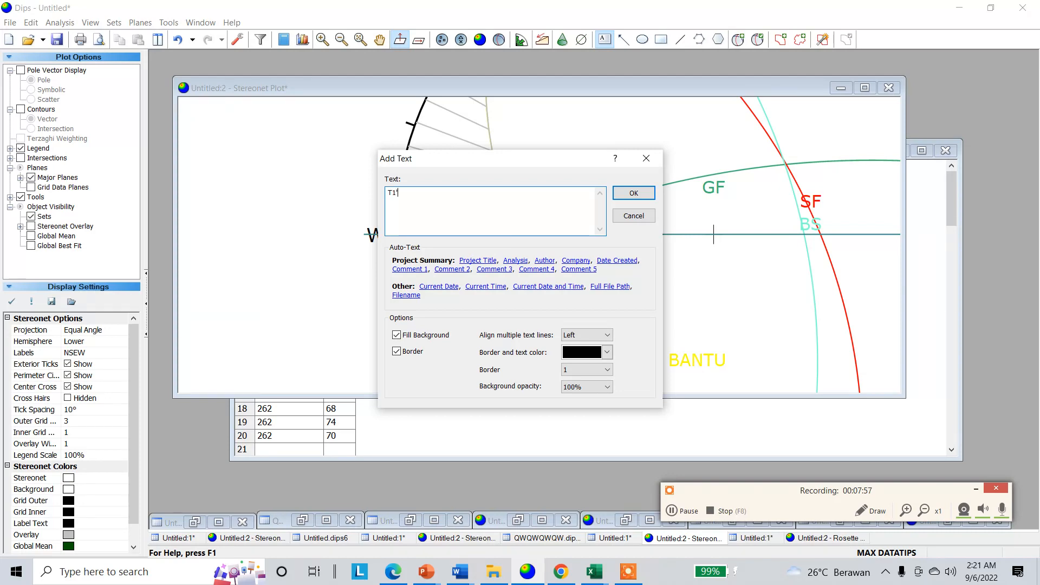
click(634, 193)
scroll(350, 194, down, 2)
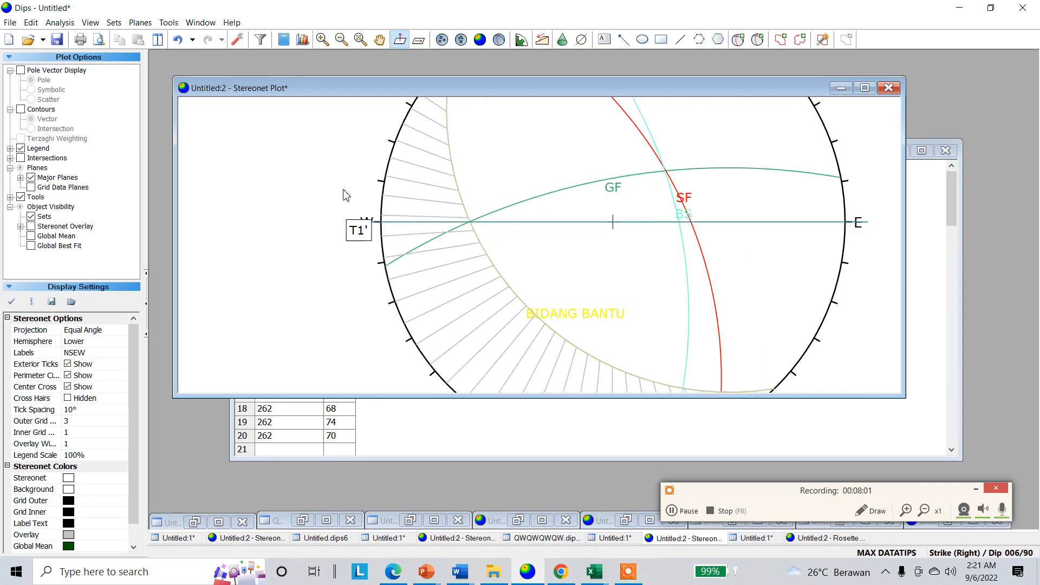
click(680, 513)
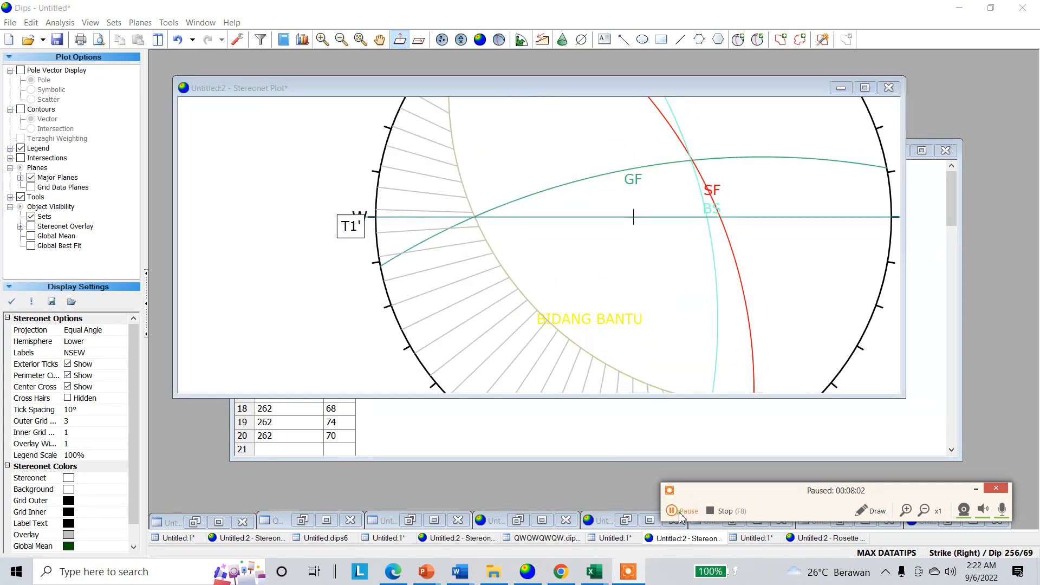
click(680, 512)
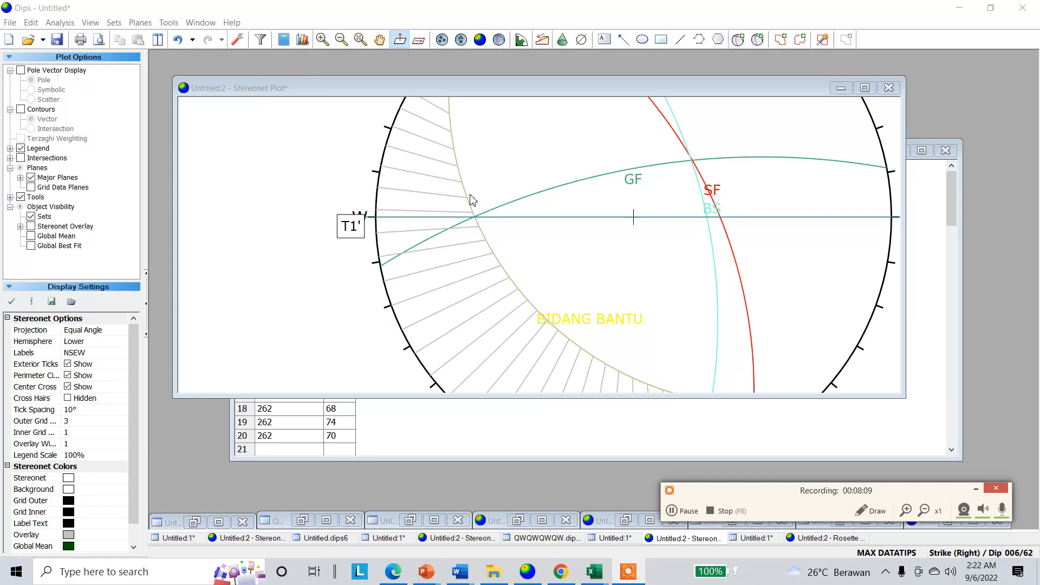
Add a second trend line through the stereonet centre and the perimeter tick 30° south of west.
scroll(472, 197, down, 1)
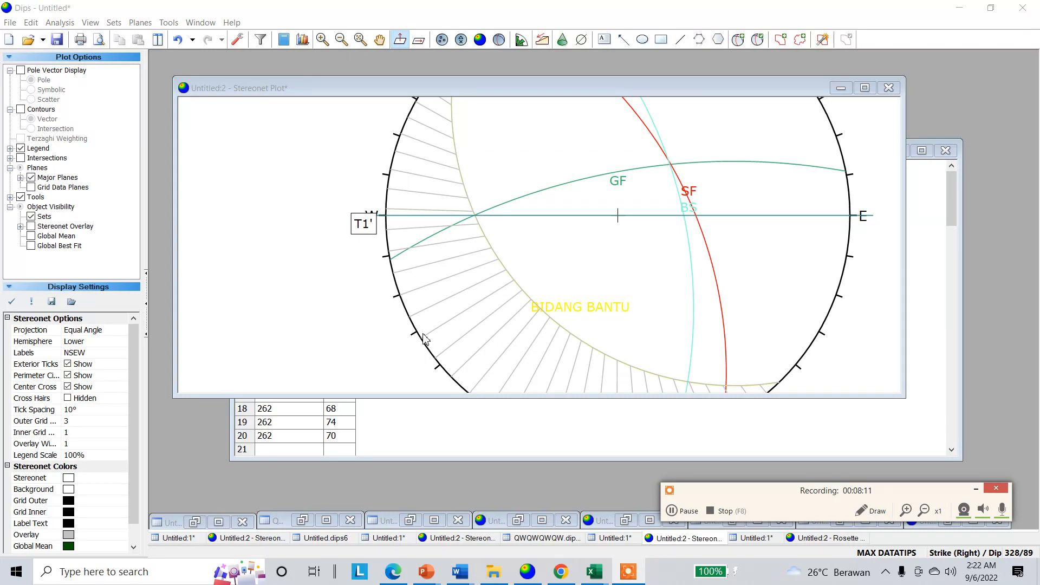
click(584, 44)
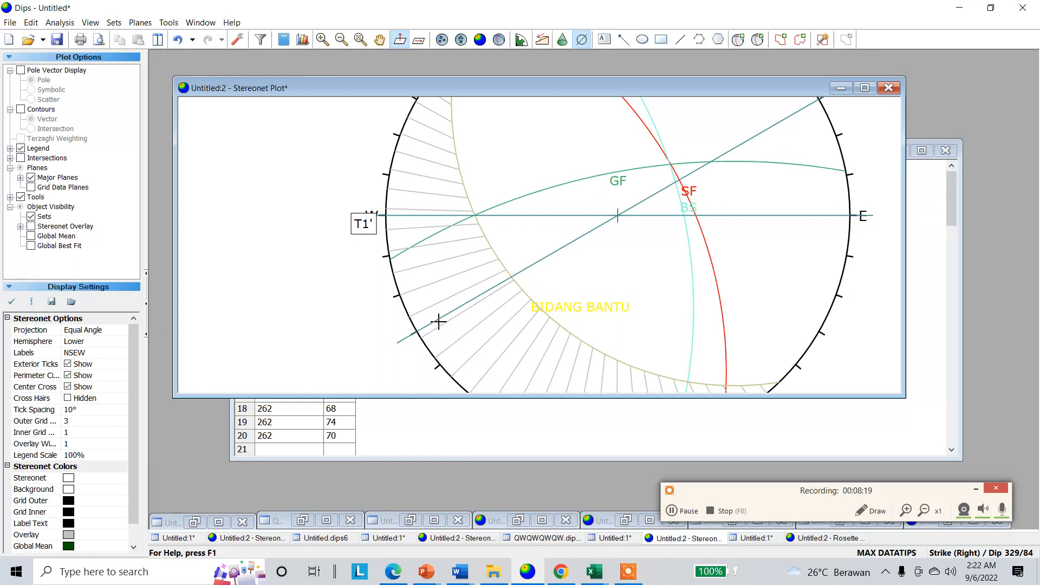
click(439, 322)
click(550, 274)
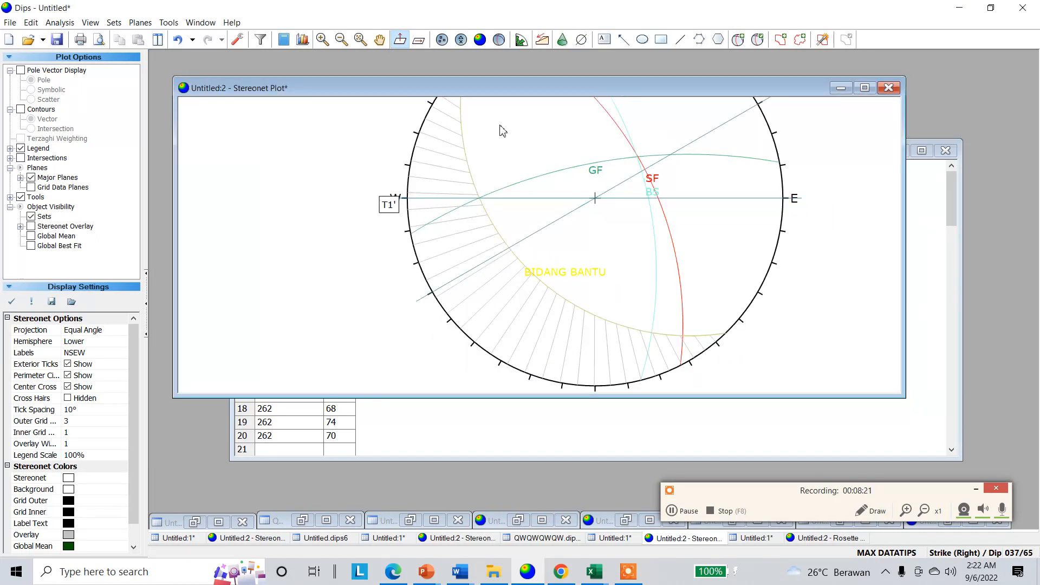
Add the text label T1 at the southwest end of the second trend line.
click(602, 39)
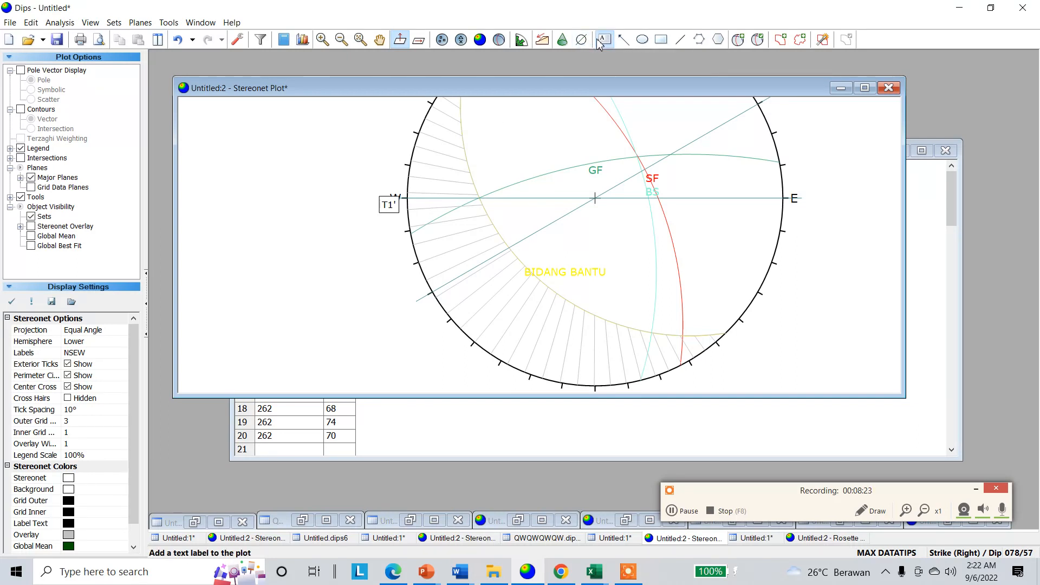
click(417, 306)
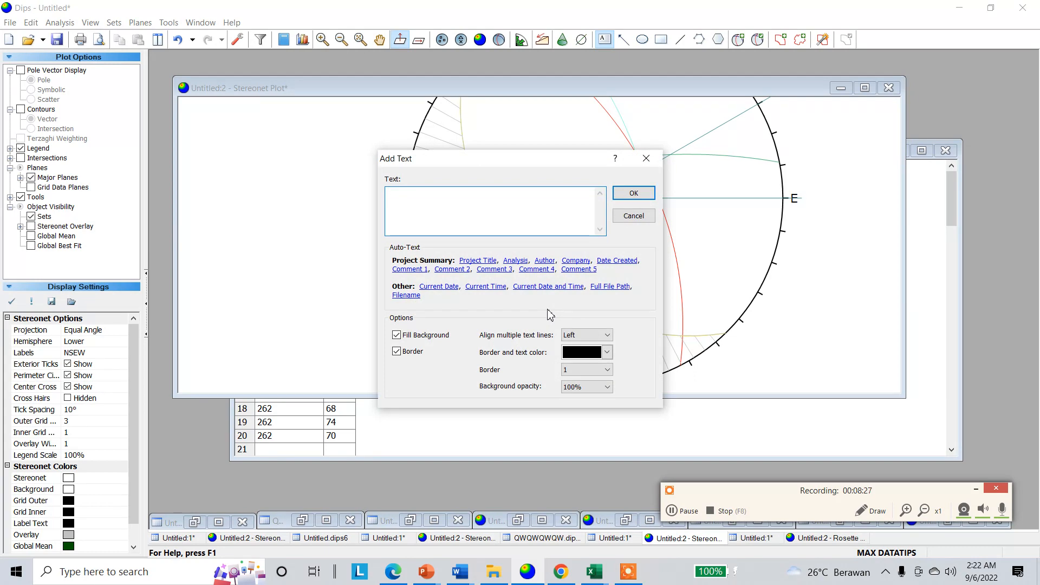
text(T1)
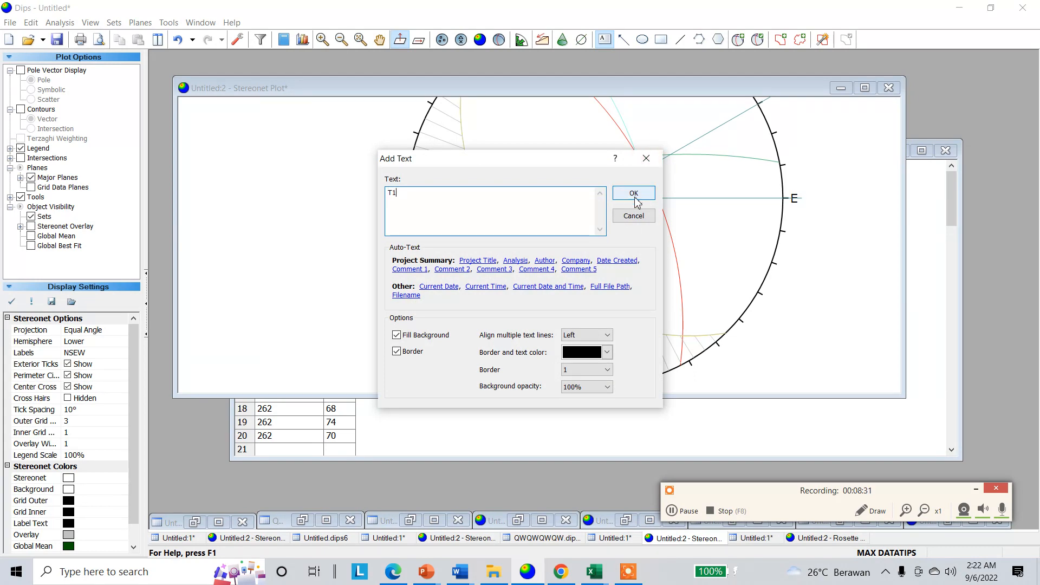
click(634, 193)
Add a trend line at 330 on the stereonet, close to the northwest end of the SF plane.
click(683, 511)
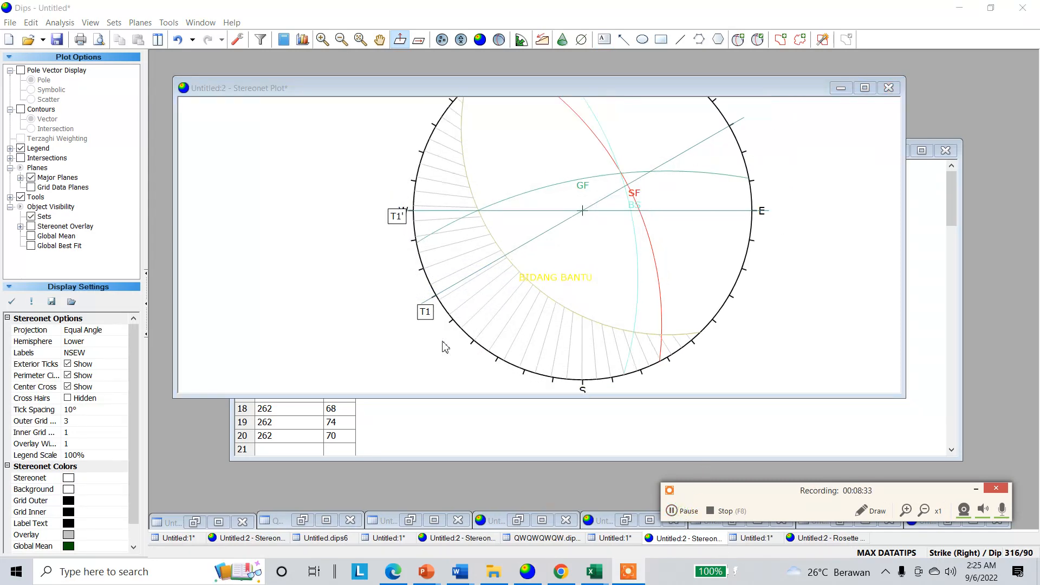
scroll(437, 349, down, 2)
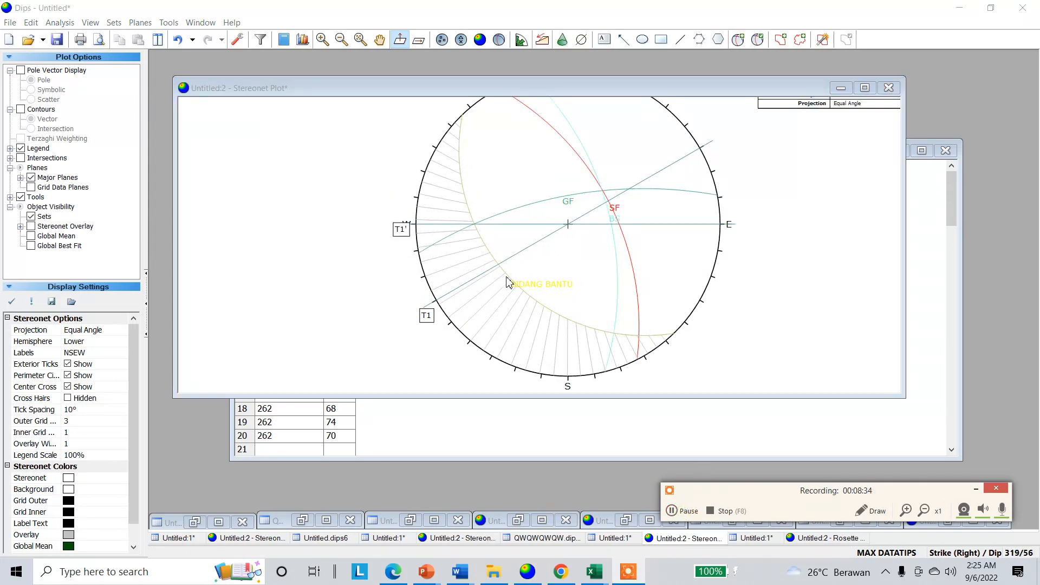
scroll(506, 279, down, 1)
scroll(494, 206, up, 1)
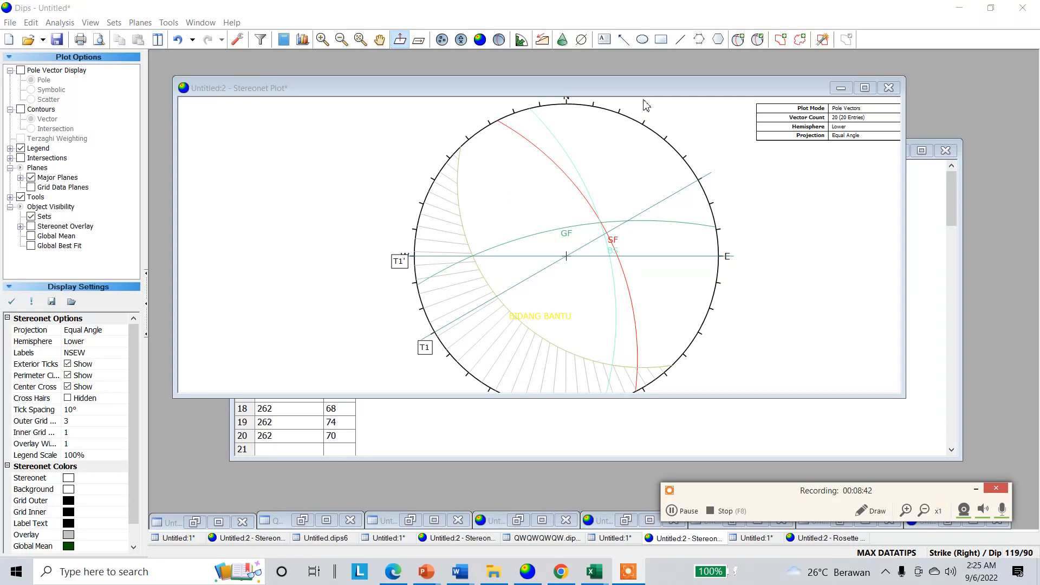
click(581, 41)
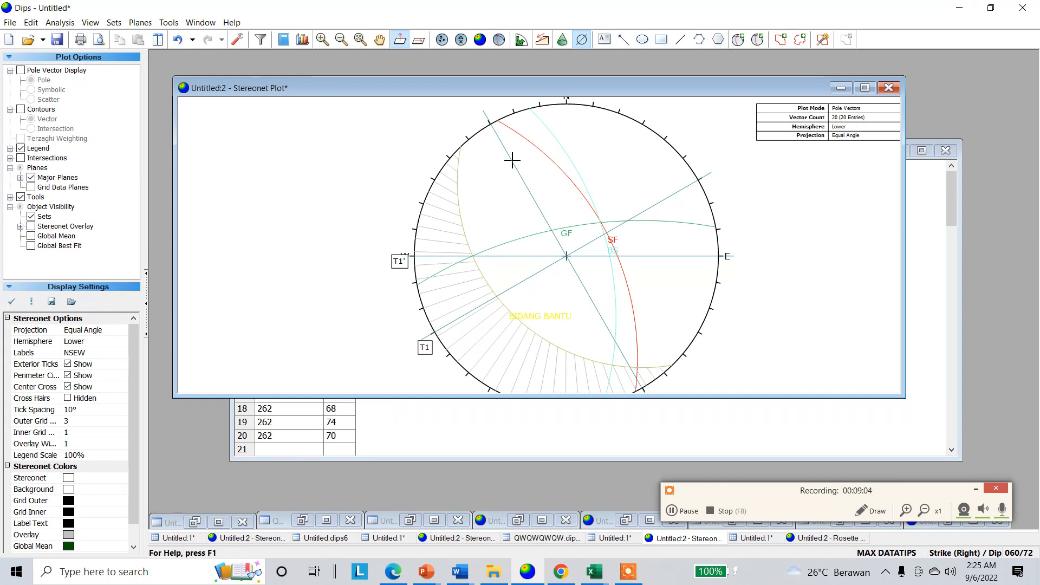
click(511, 161)
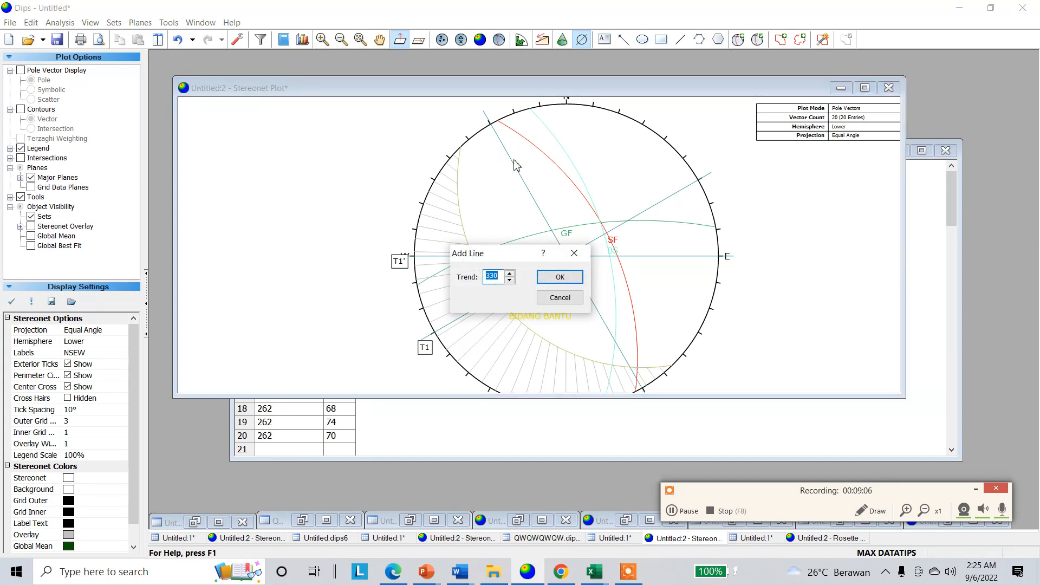
click(684, 510)
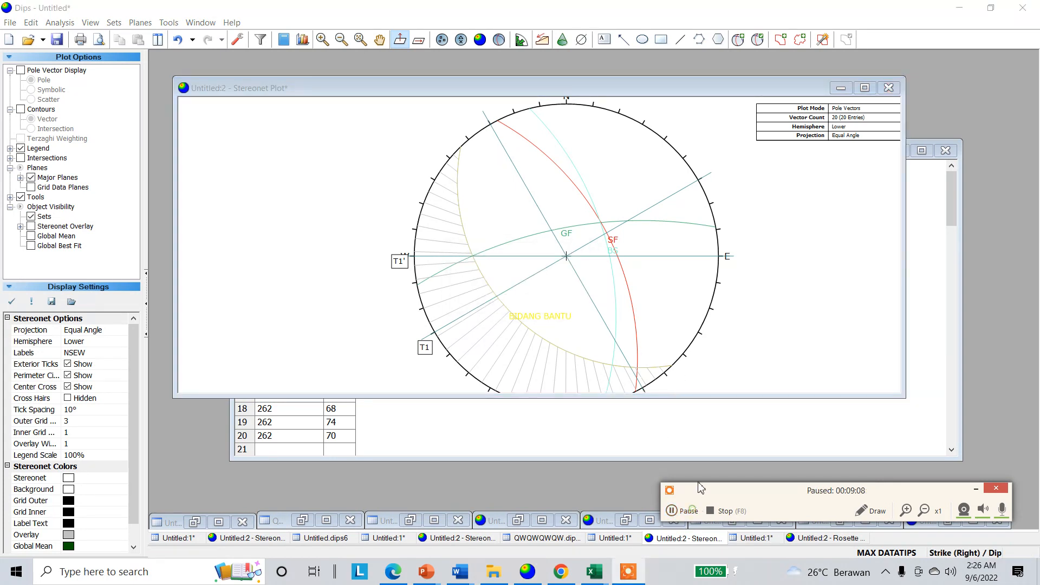
Add the text label T3 at the northwest end of the 330 trend line.
click(604, 40)
click(492, 139)
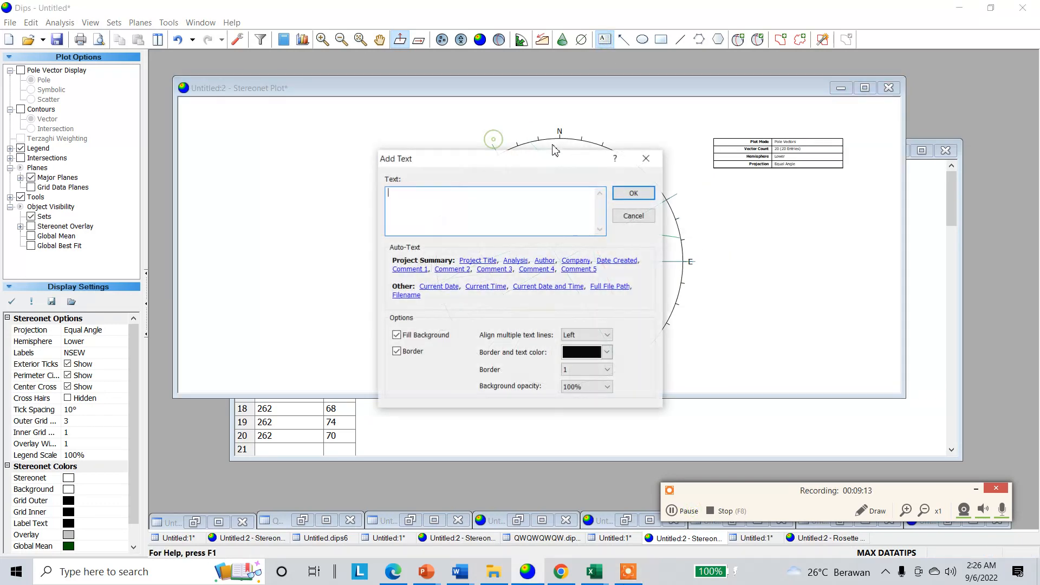
text(T3)
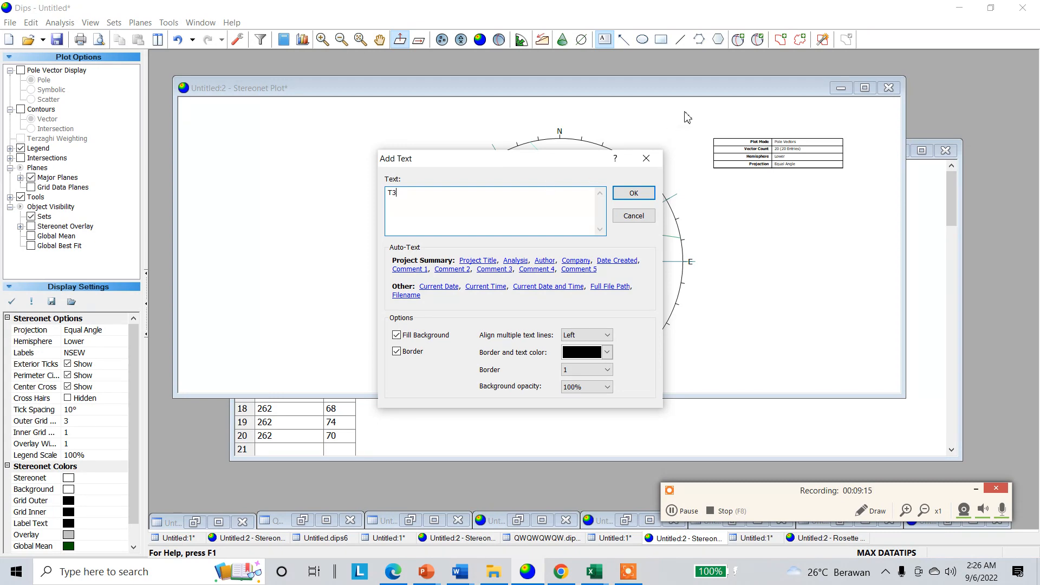
click(634, 193)
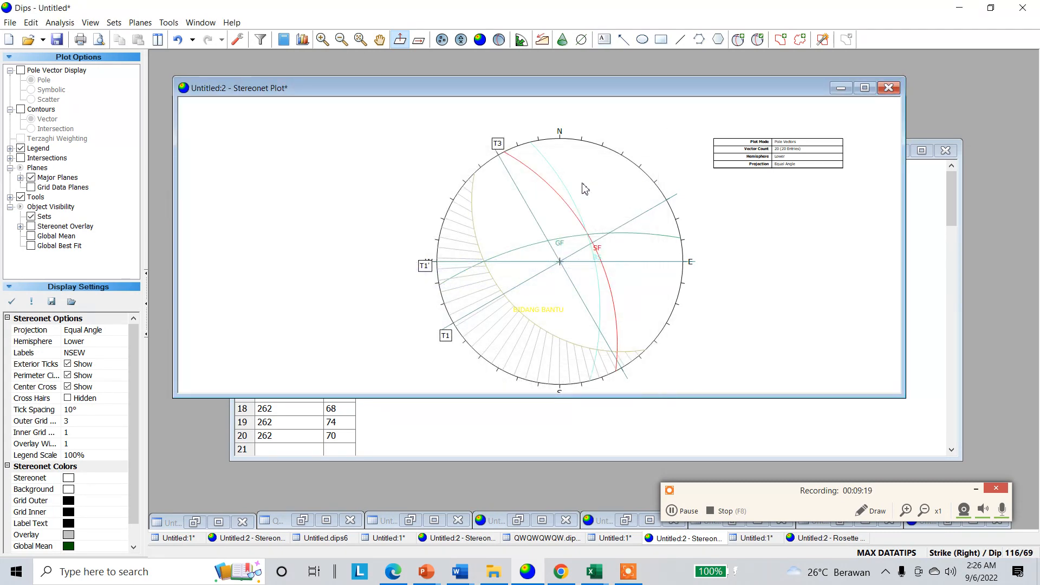
mouse_move(563, 183)
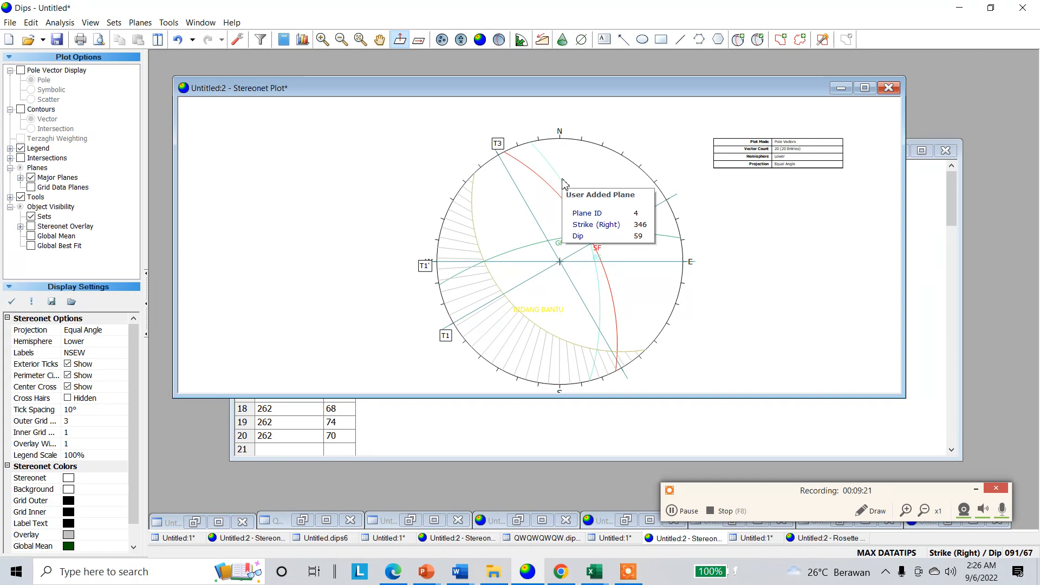
click(581, 39)
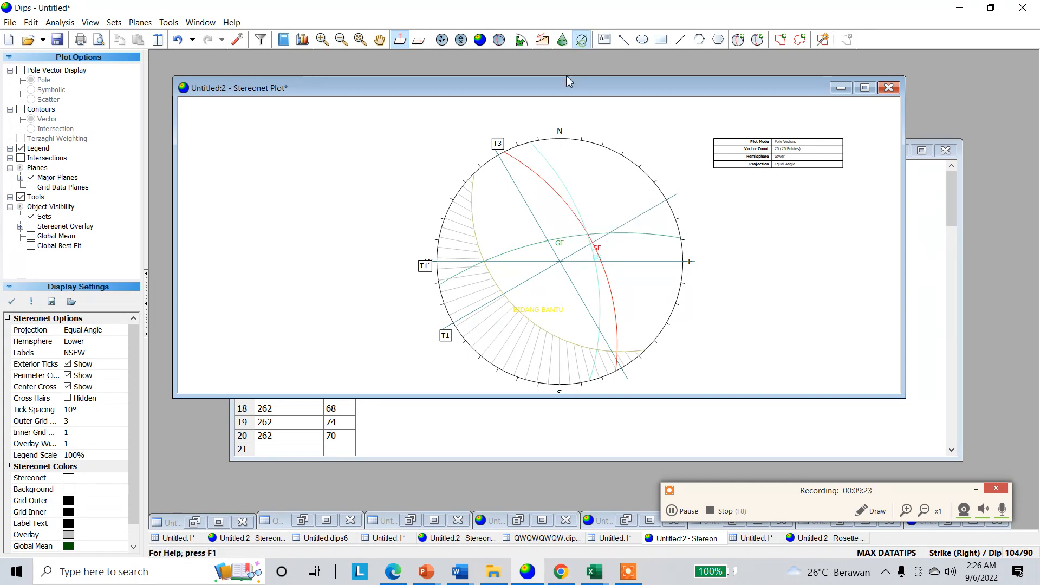
click(439, 193)
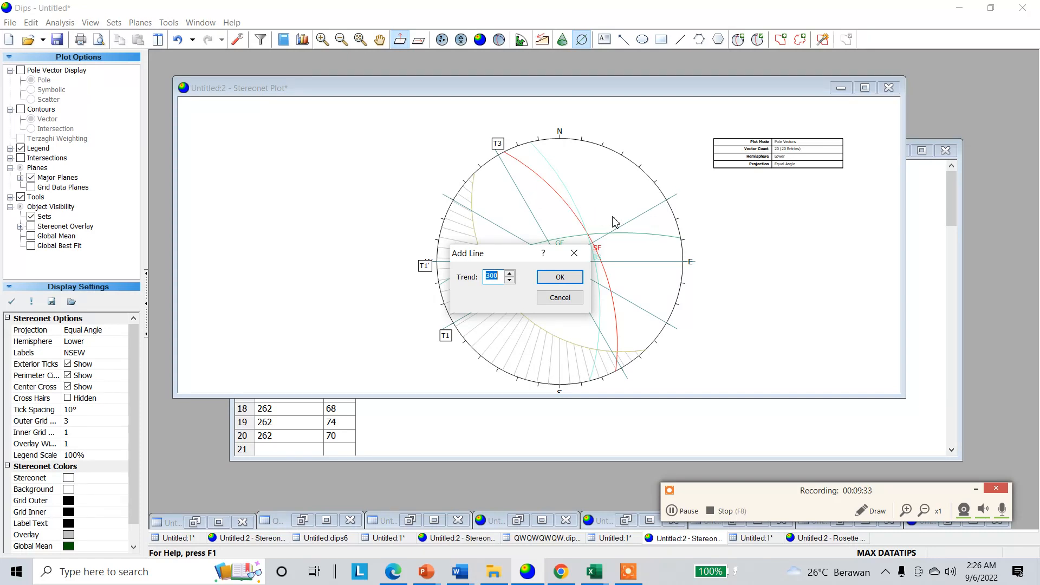
text(T)
click(574, 254)
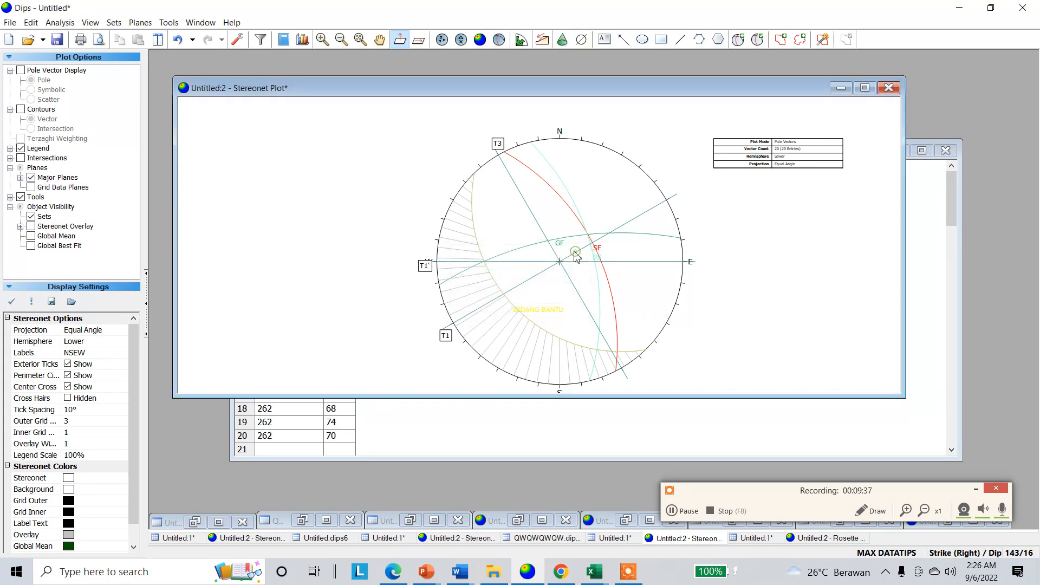
Add a trend line at 300 on the stereonet, between the T1' and T3 lines.
click(581, 39)
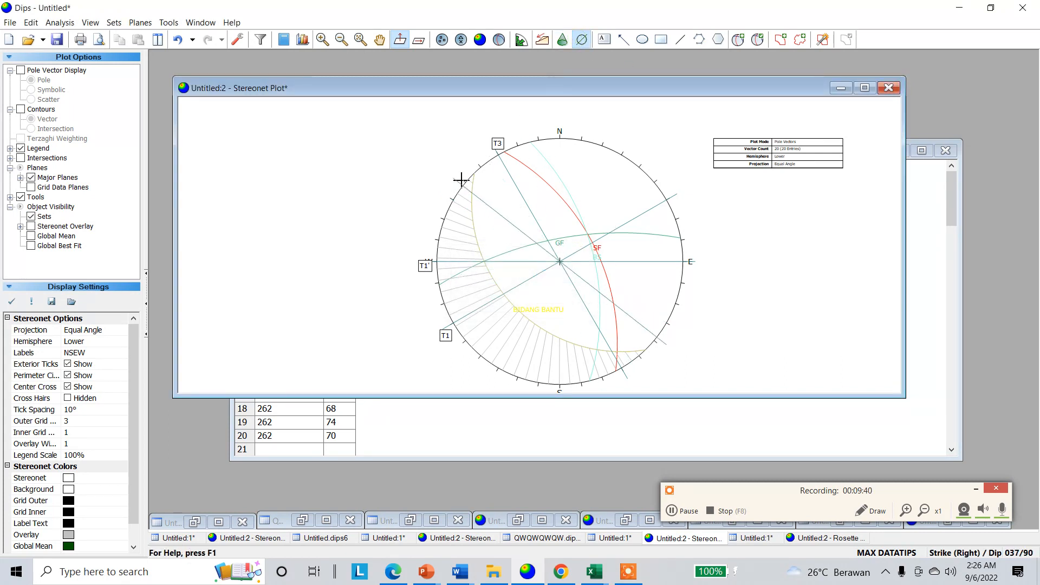
click(436, 191)
click(561, 277)
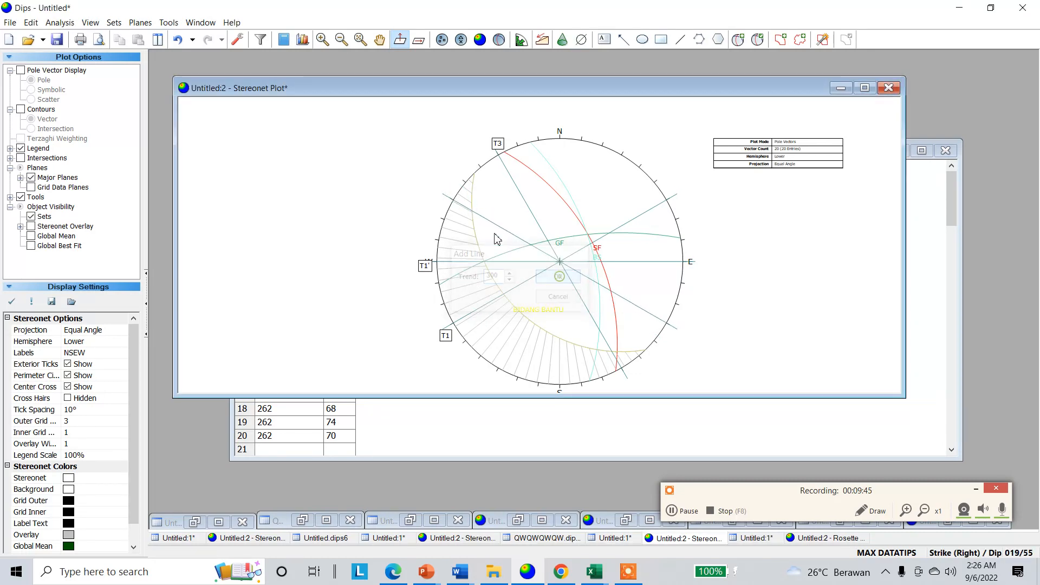
Add the text label T3' at the northwest end of the 300 trend line.
click(604, 39)
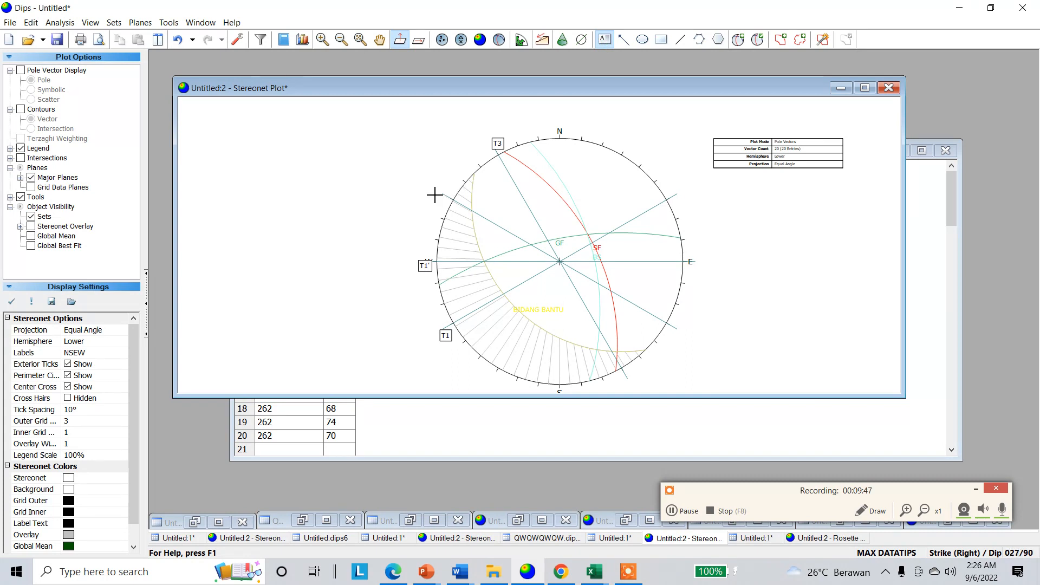
click(440, 193)
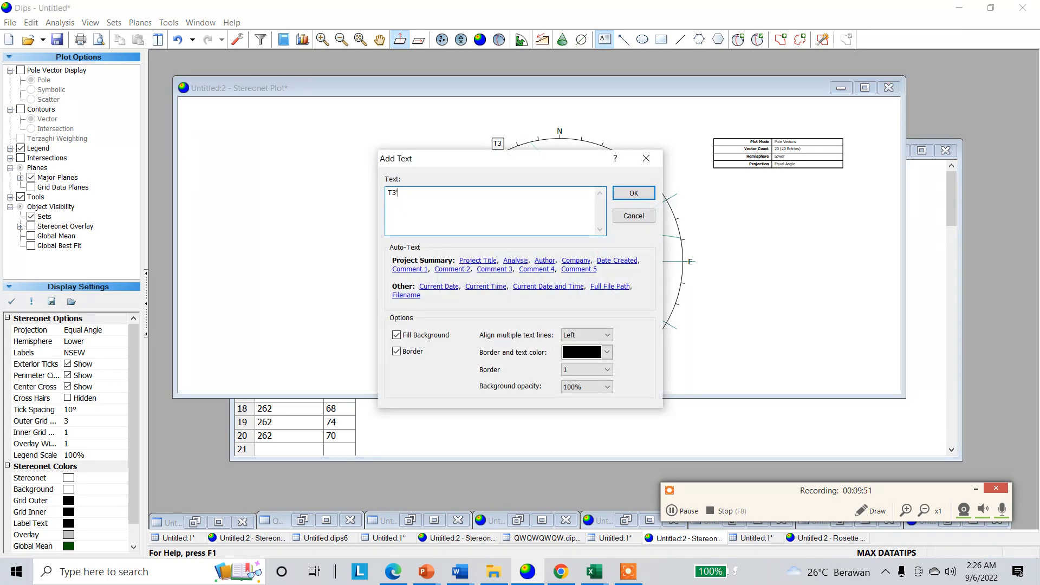
click(633, 194)
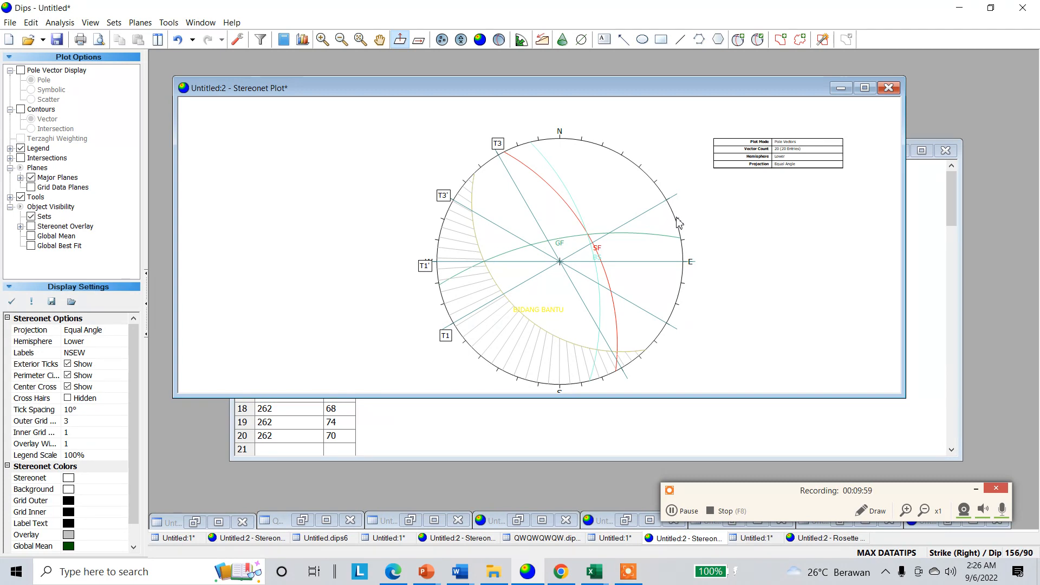
click(682, 511)
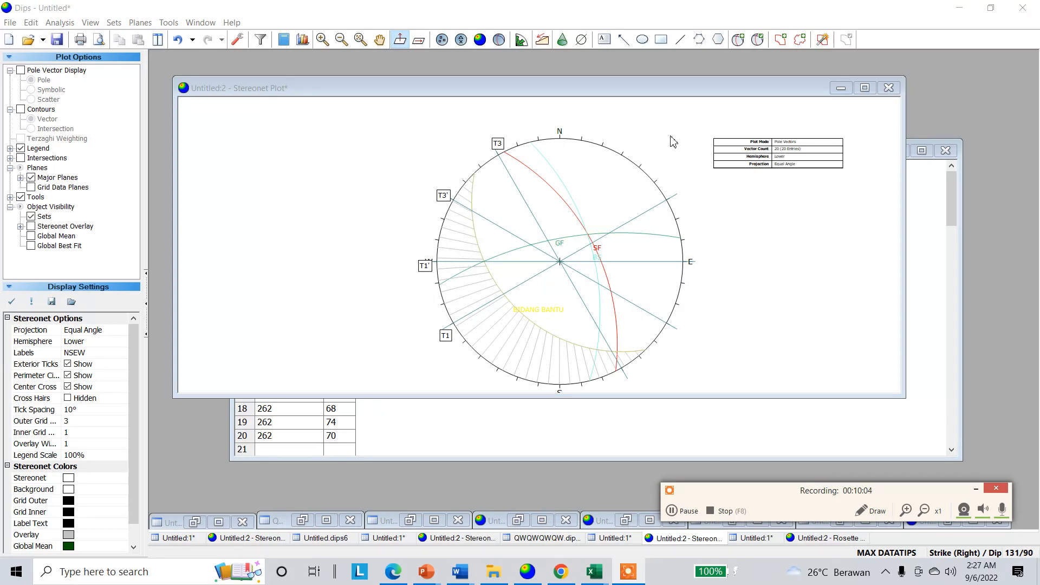
Add a trend line on the stereonet through the point where the GF, SF and BS planes intersect.
click(581, 39)
scroll(601, 233, up, 6)
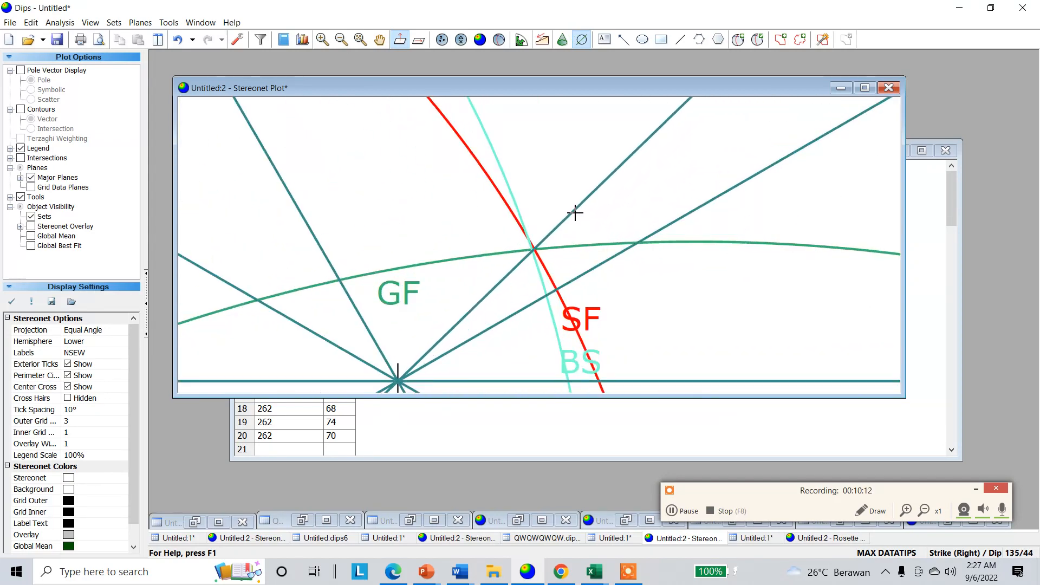
click(574, 214)
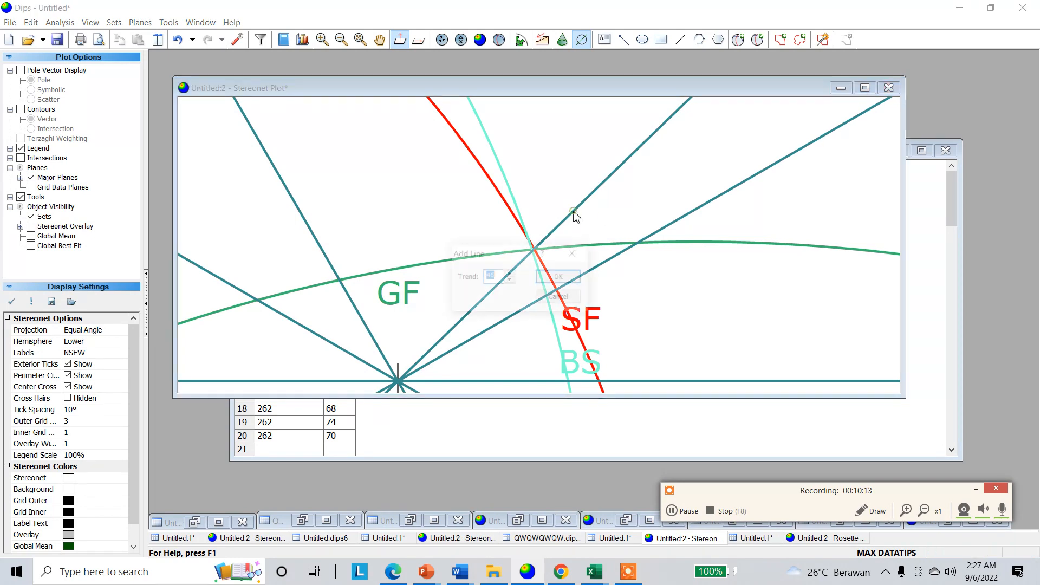
click(560, 276)
Add the text label T2 at the northeast end of the trend line through the GF, SF and BS intersection.
scroll(472, 276, down, 5)
scroll(573, 223, up, 5)
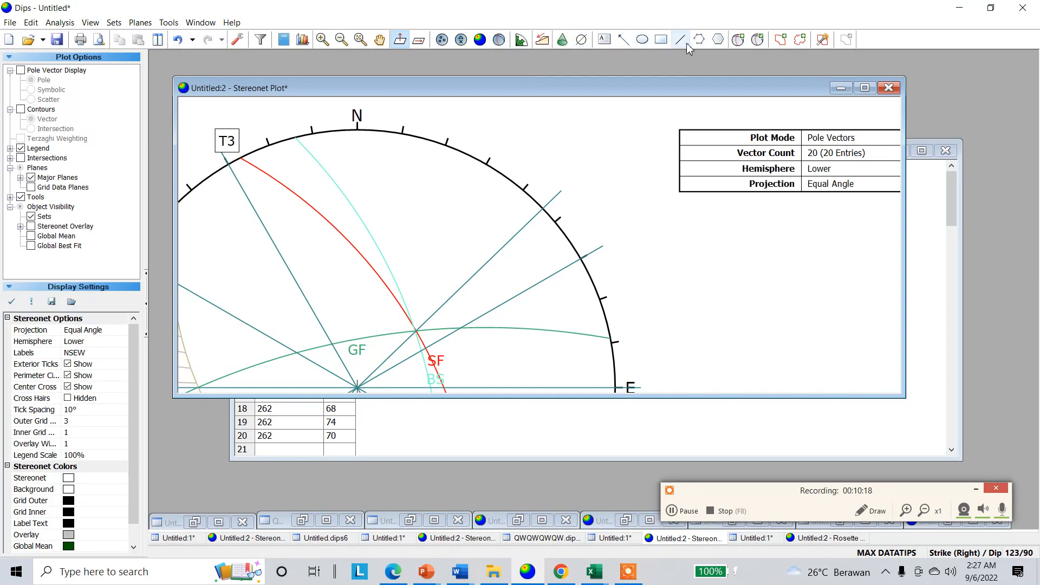
click(604, 39)
click(573, 181)
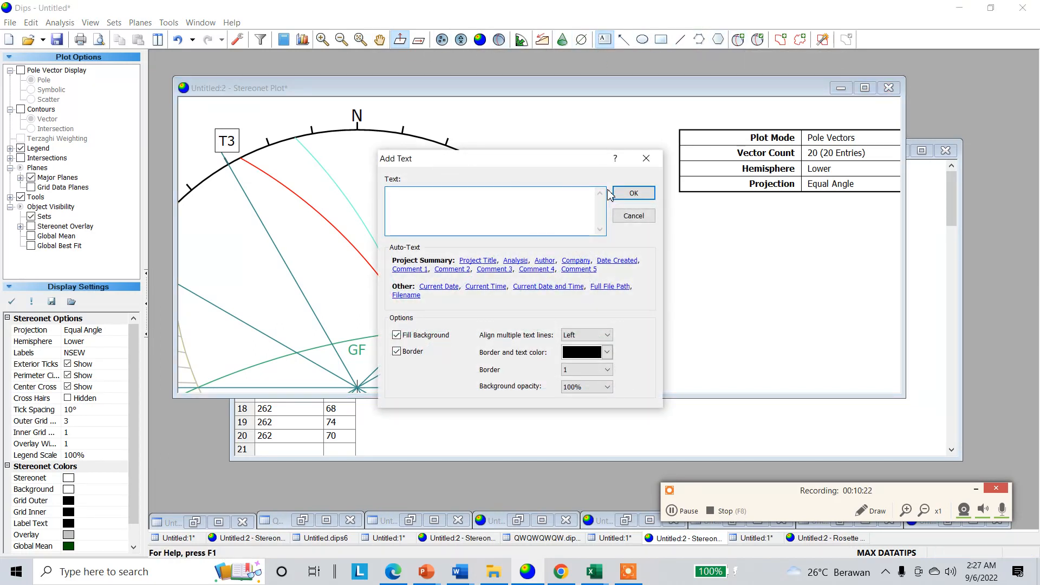
text(T2)
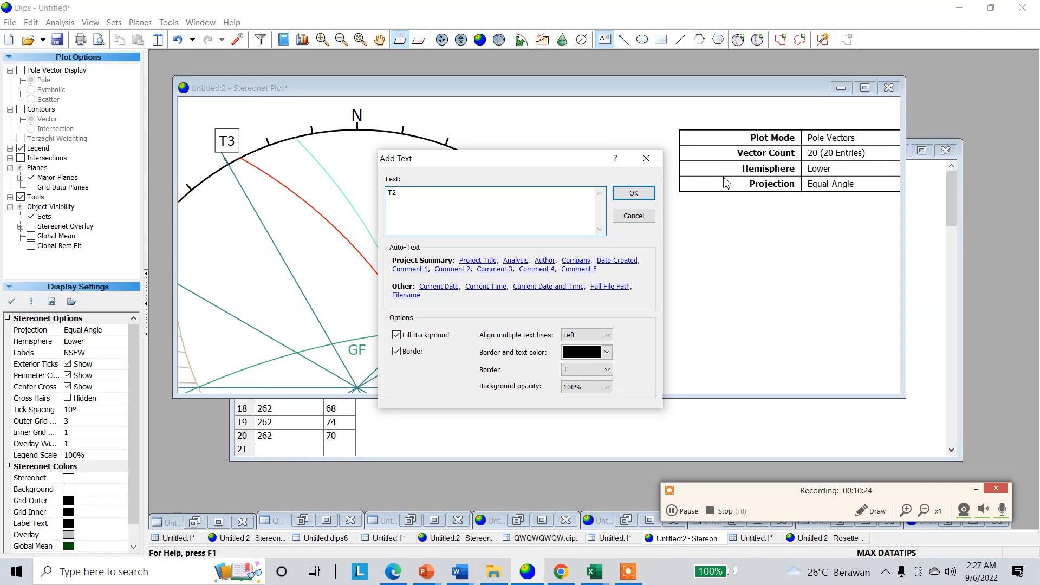
click(633, 193)
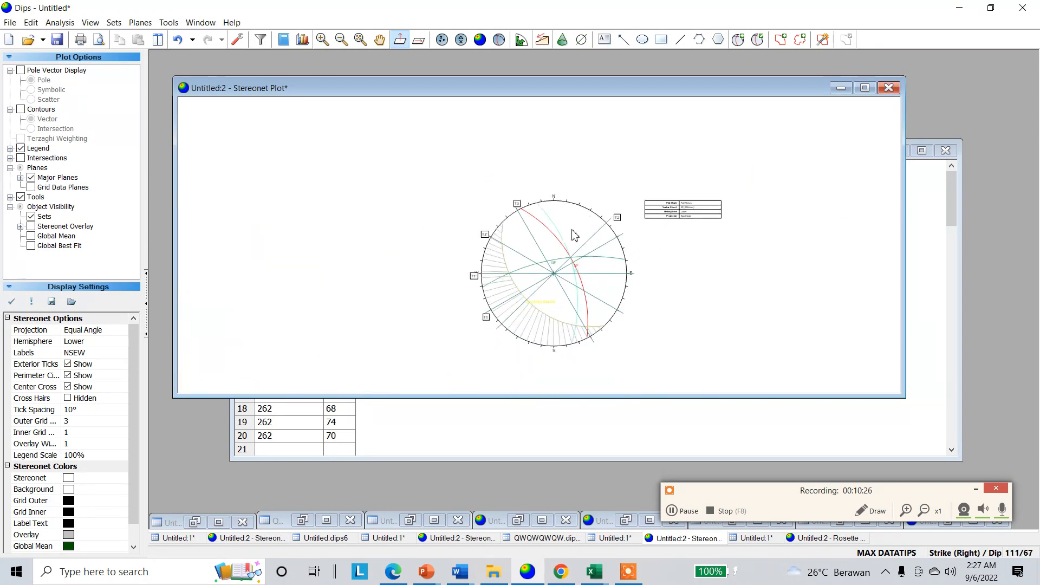
click(682, 494)
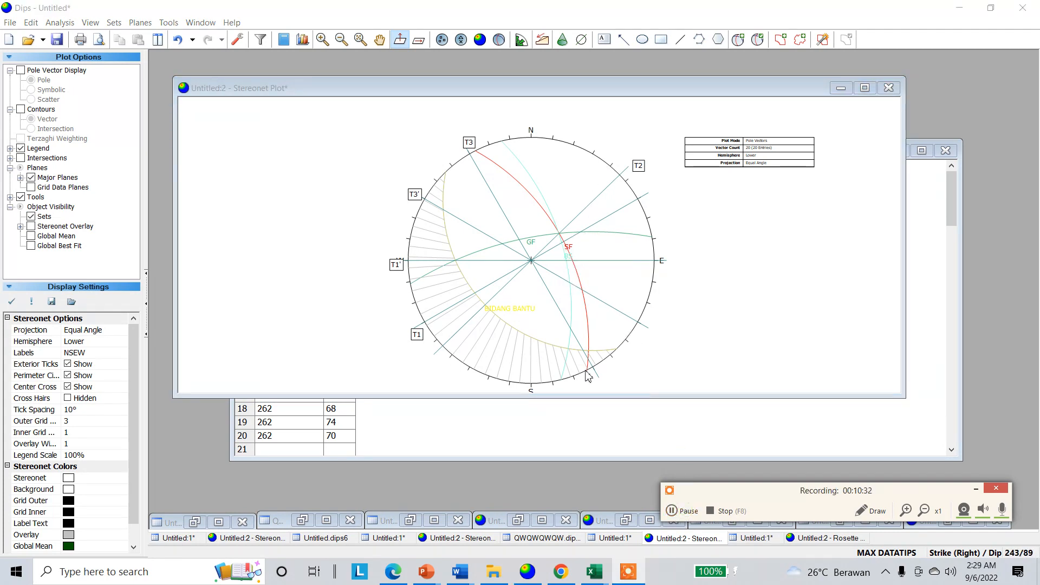
scroll(588, 376, up, 1)
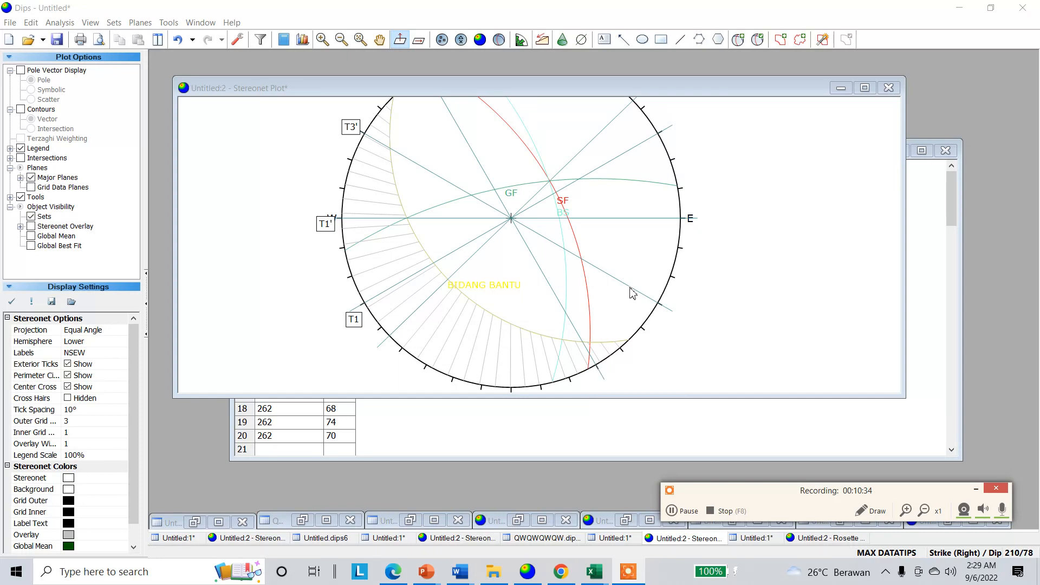
click(581, 39)
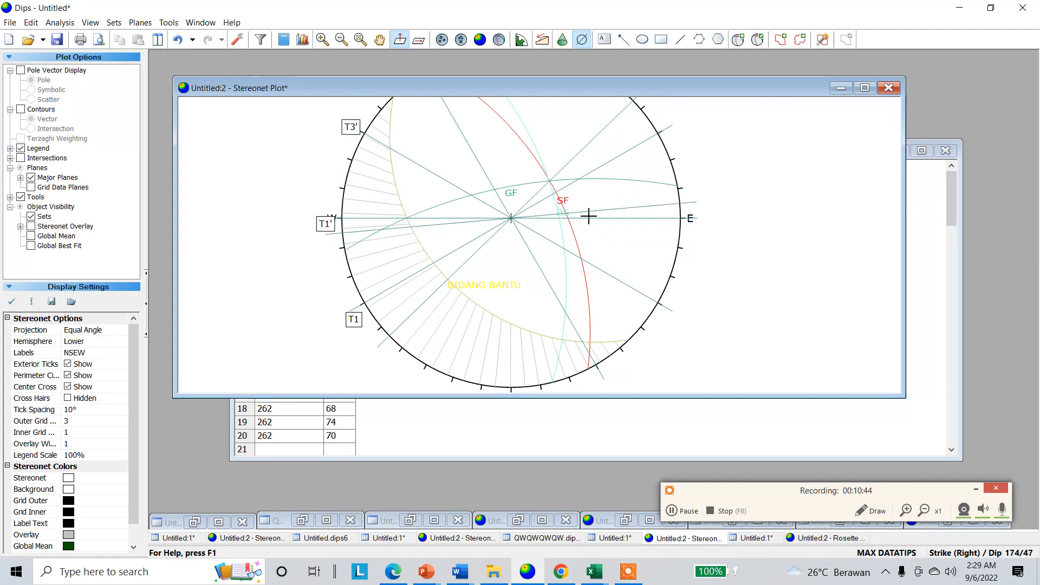
scroll(575, 207, up, 2)
scroll(572, 209, up, 1)
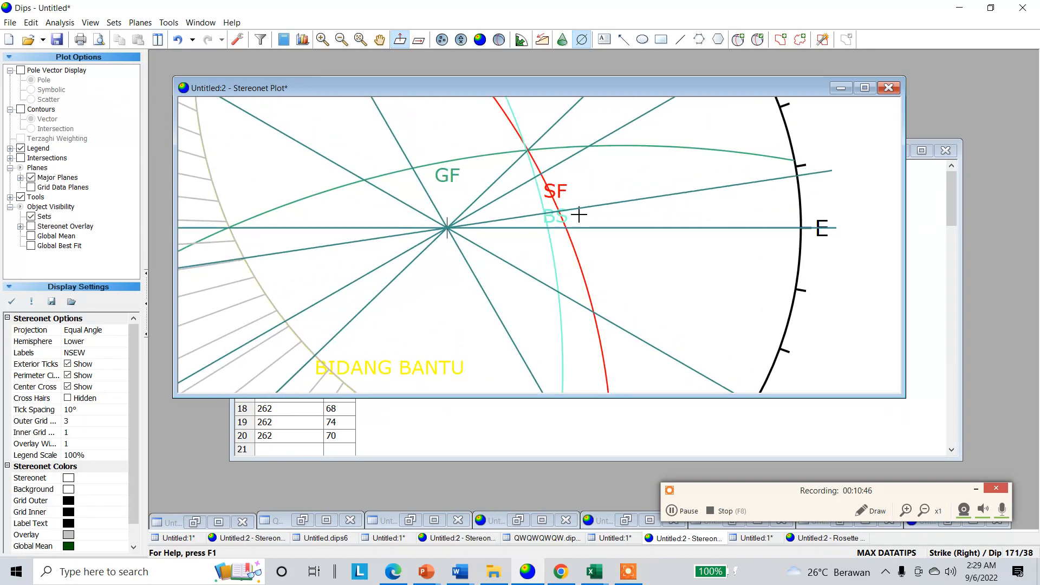
scroll(610, 221, down, 2)
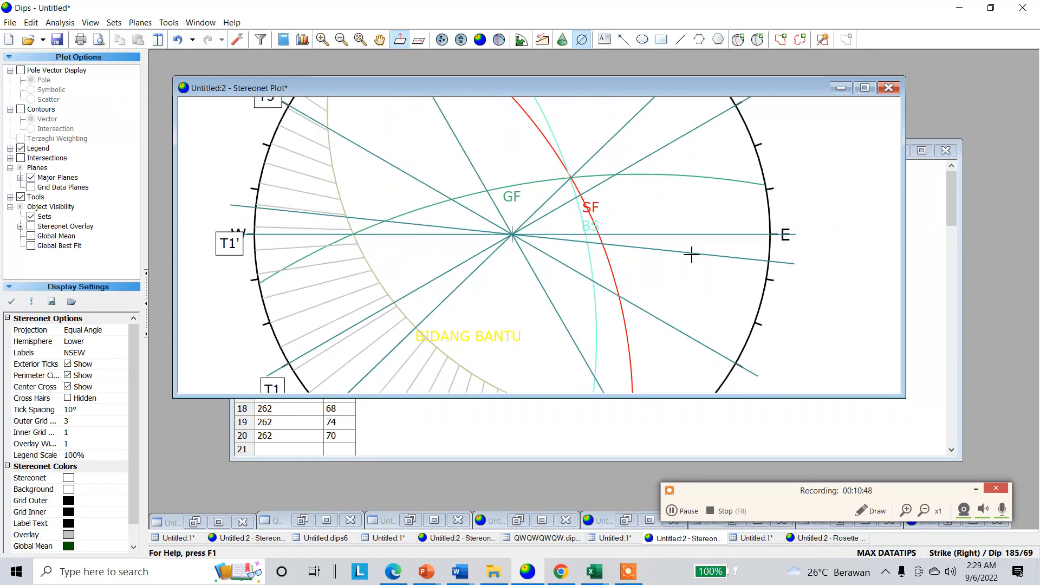
scroll(610, 227, up, 1)
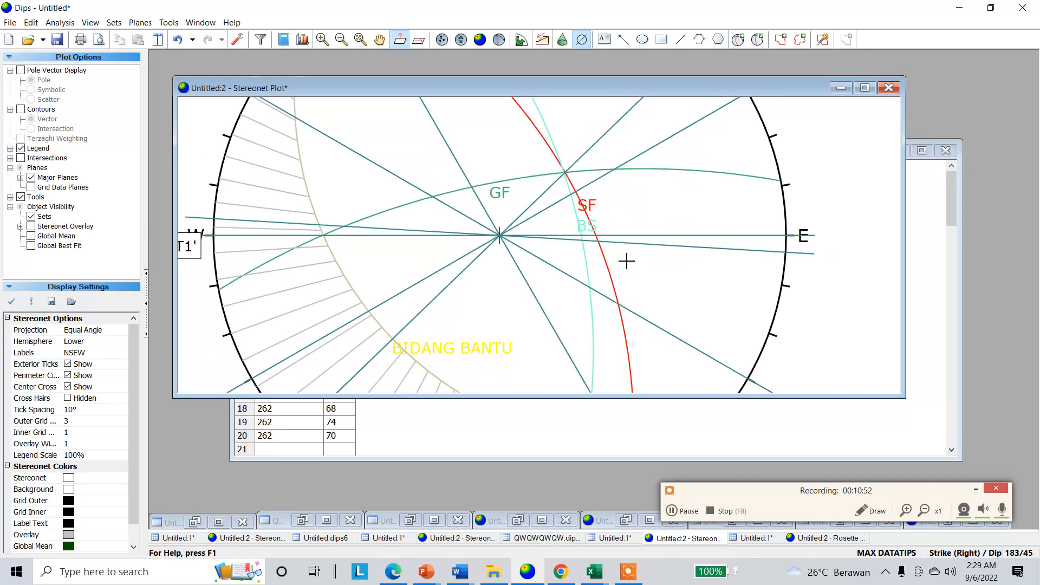
scroll(536, 285, down, 2)
scroll(572, 254, up, 1)
scroll(574, 250, down, 2)
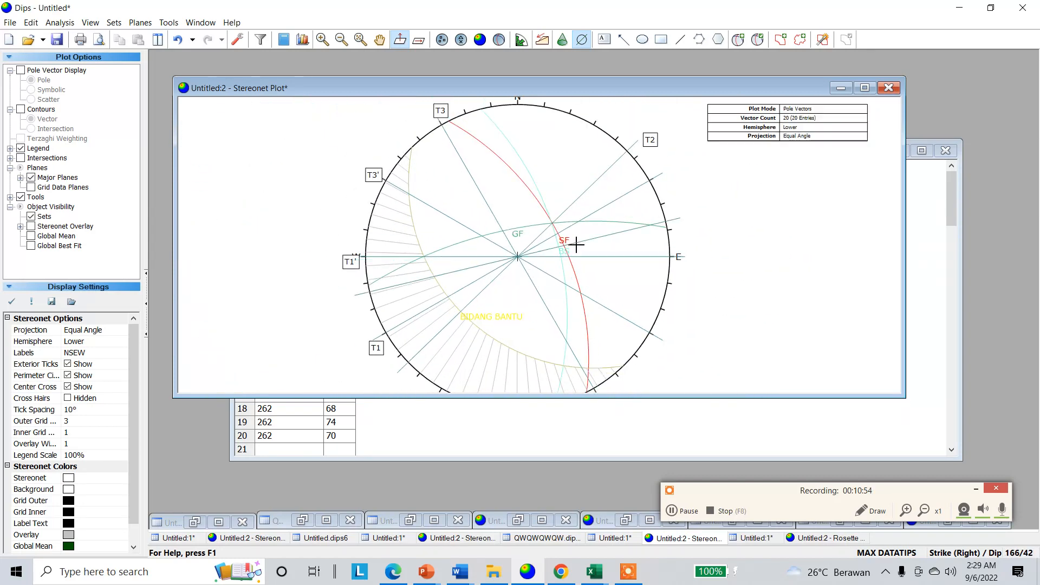
scroll(580, 249, down, 2)
scroll(574, 244, up, 3)
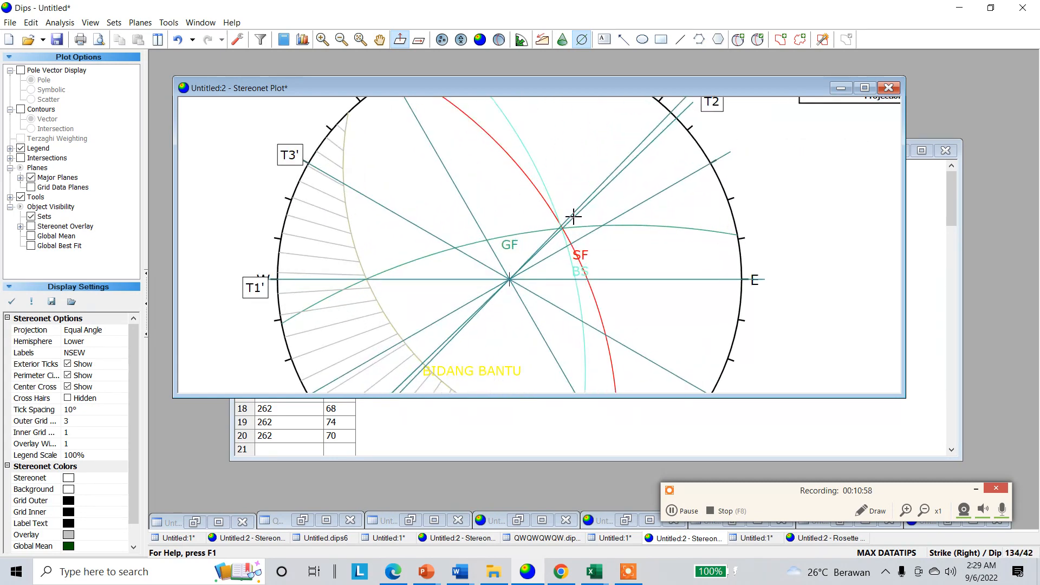
scroll(563, 214, down, 2)
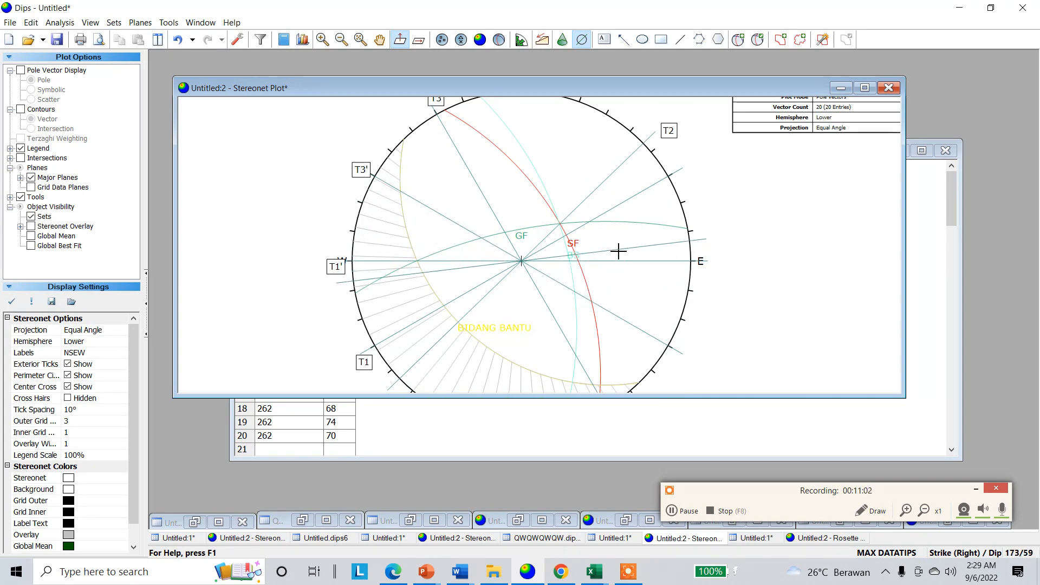
key(Escape)
click(693, 508)
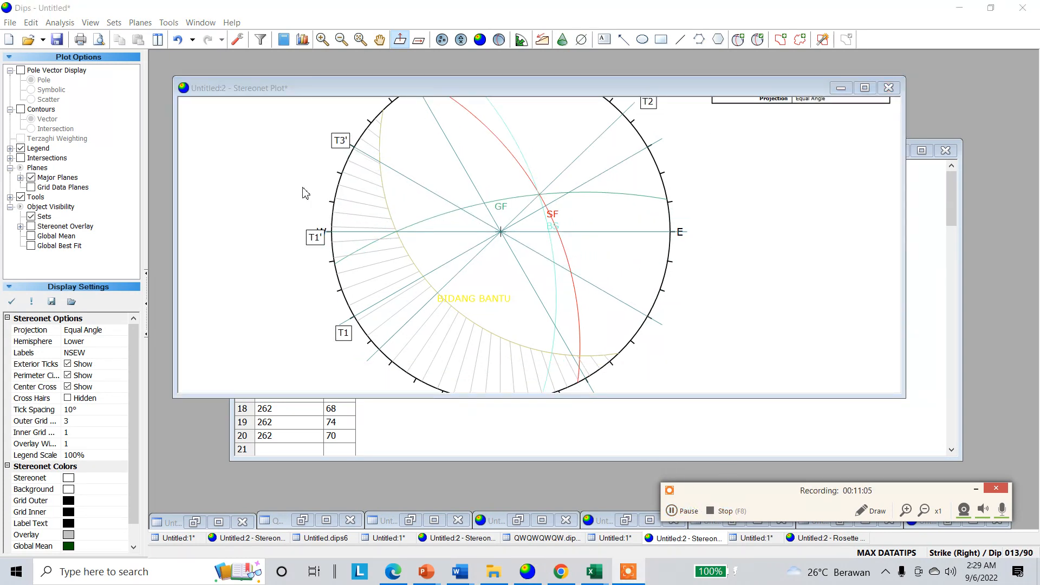
Add a trend line at about 157 through the intersection of the BS plane with the BIDANG BANTU auxiliary plane.
click(580, 42)
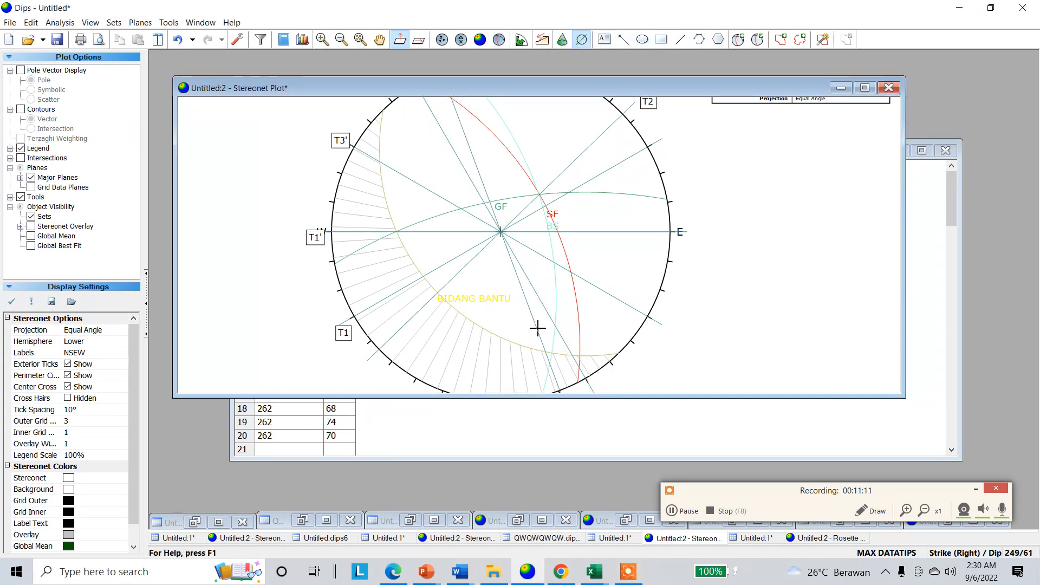
scroll(545, 352, up, 6)
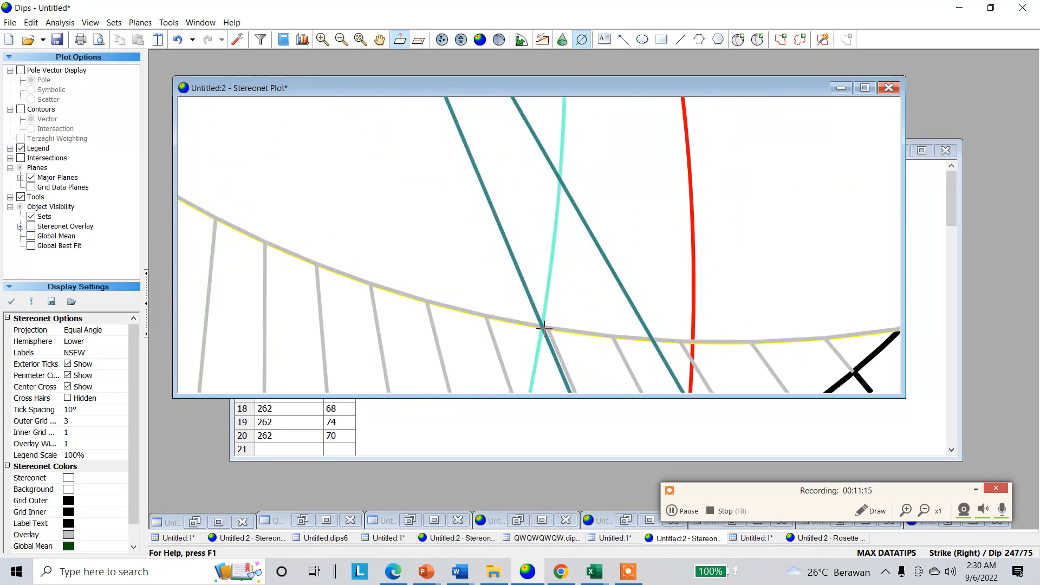
click(541, 327)
click(559, 276)
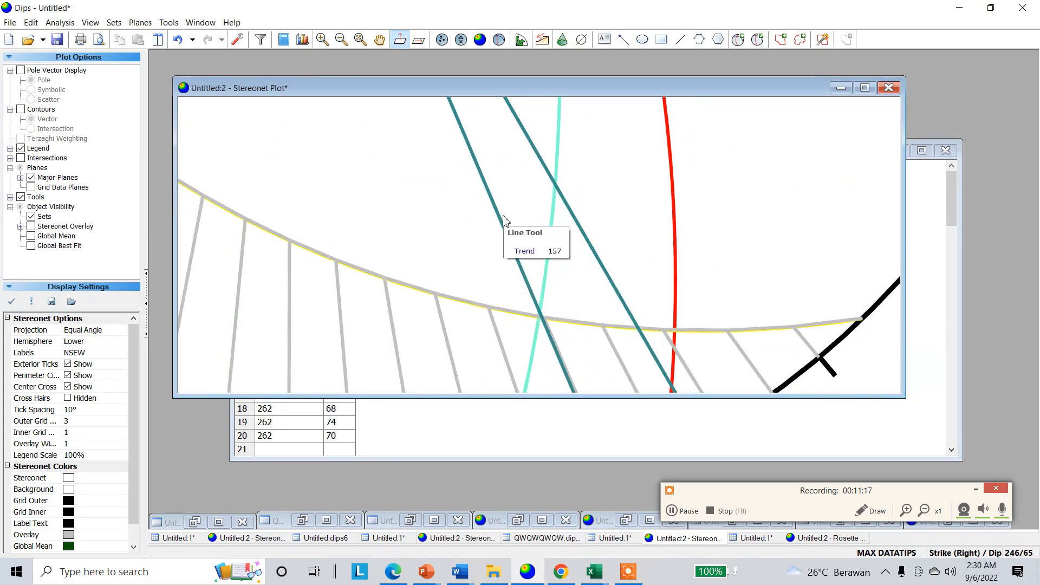
Add the text label NET SLIP at the southeast end of the line through the BS and auxiliary plane intersection.
scroll(503, 219, down, 3)
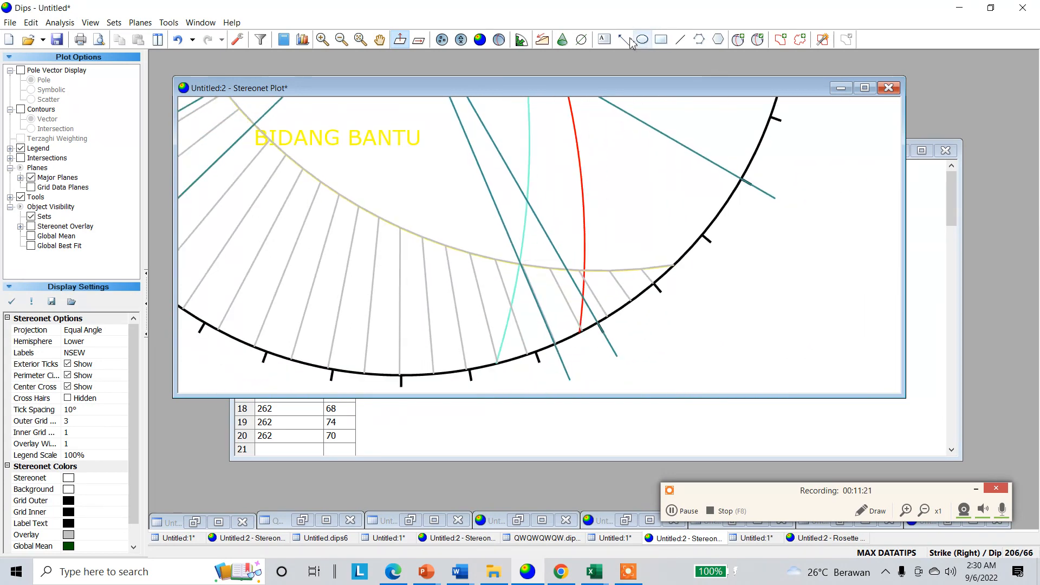
click(604, 39)
scroll(576, 268, down, 1)
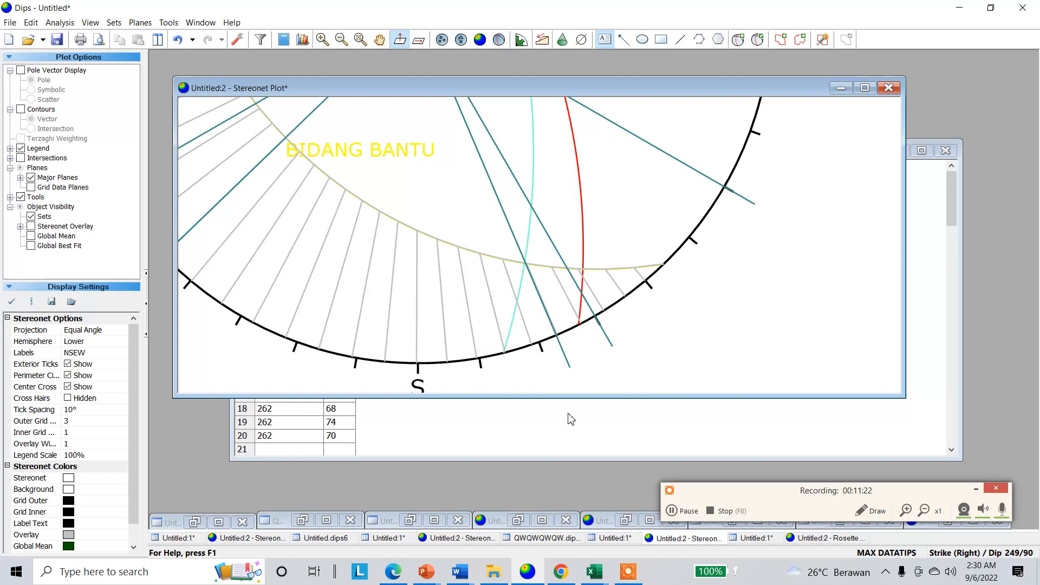
click(580, 386)
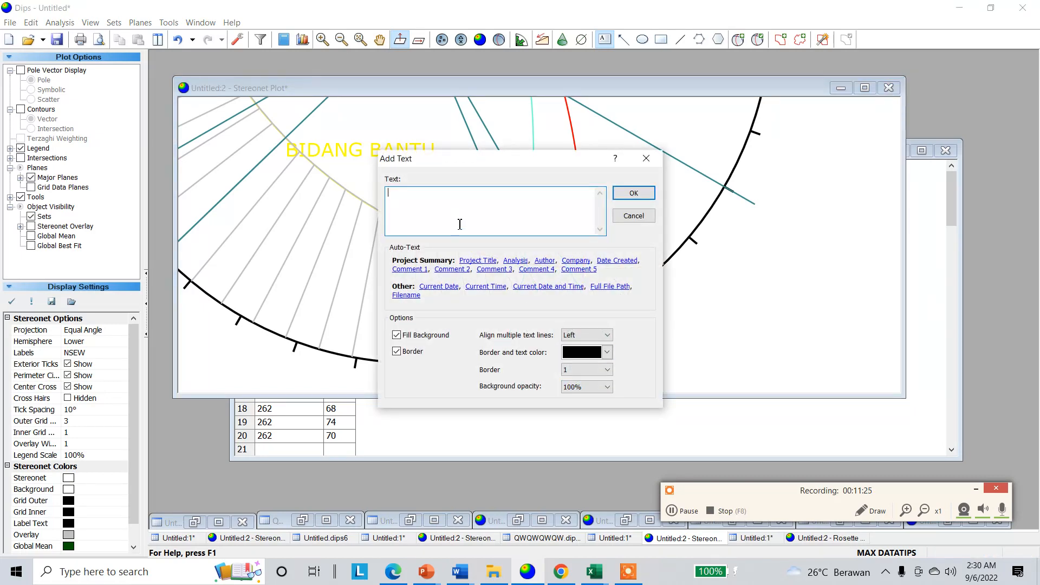
text(NET SLIP)
click(633, 193)
scroll(481, 242, down, 1)
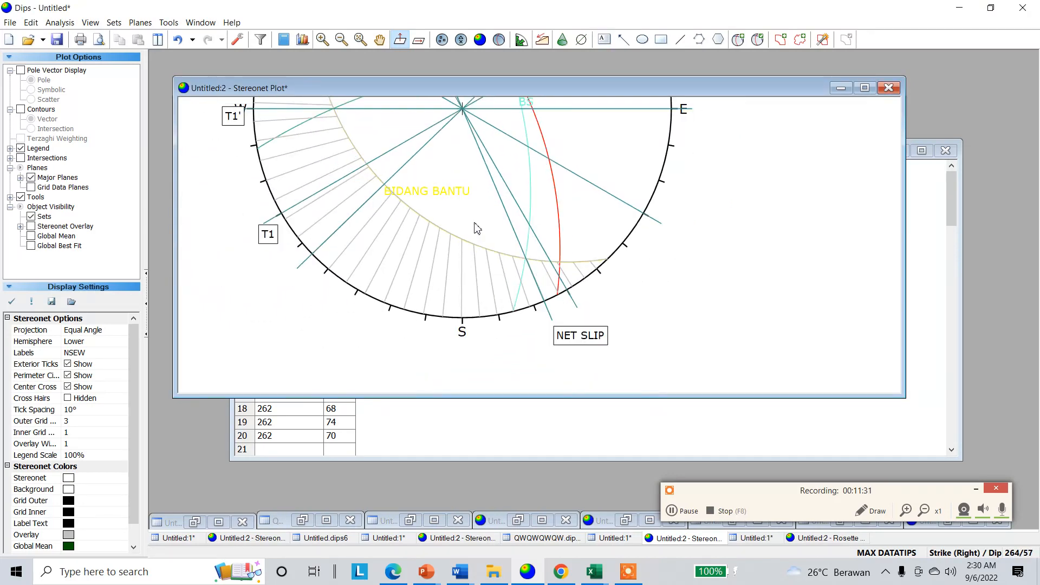
Examine the whole stereonet with its planes, pitch grid, labelled trend lines and net slip line.
scroll(476, 228, down, 4)
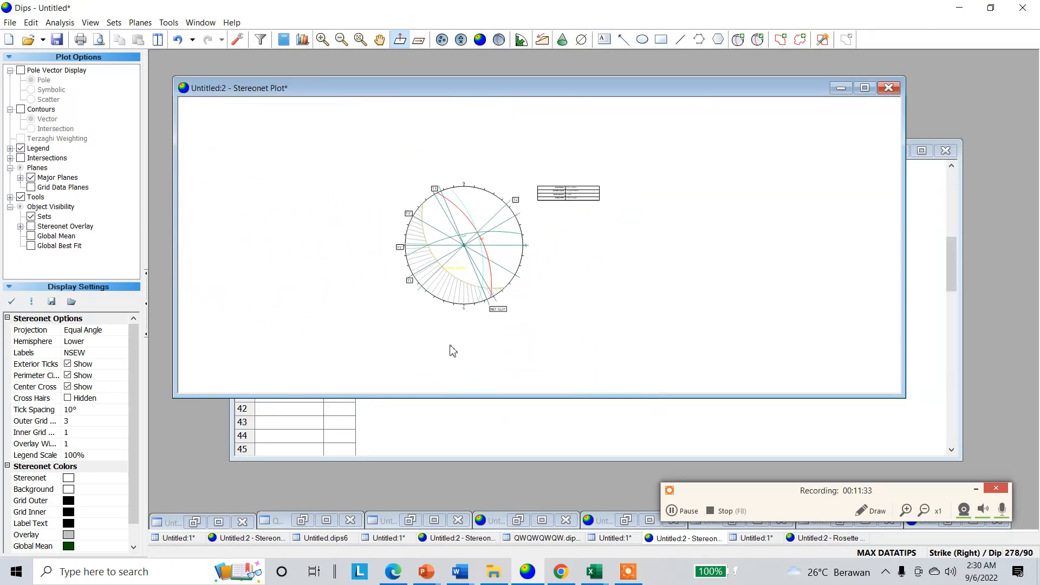
scroll(531, 252, up, 3)
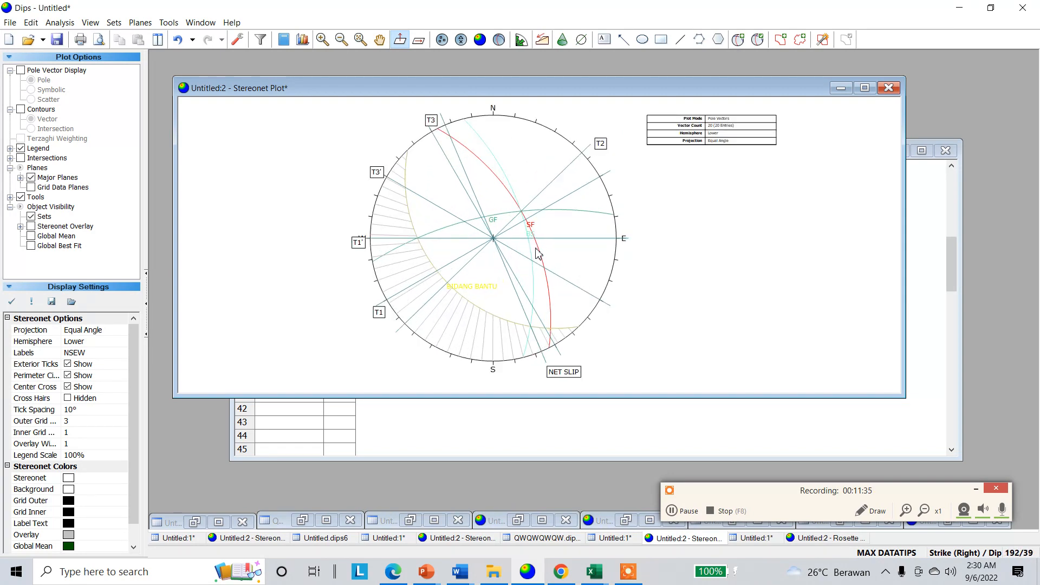
scroll(536, 254, up, 1)
scroll(537, 260, down, 2)
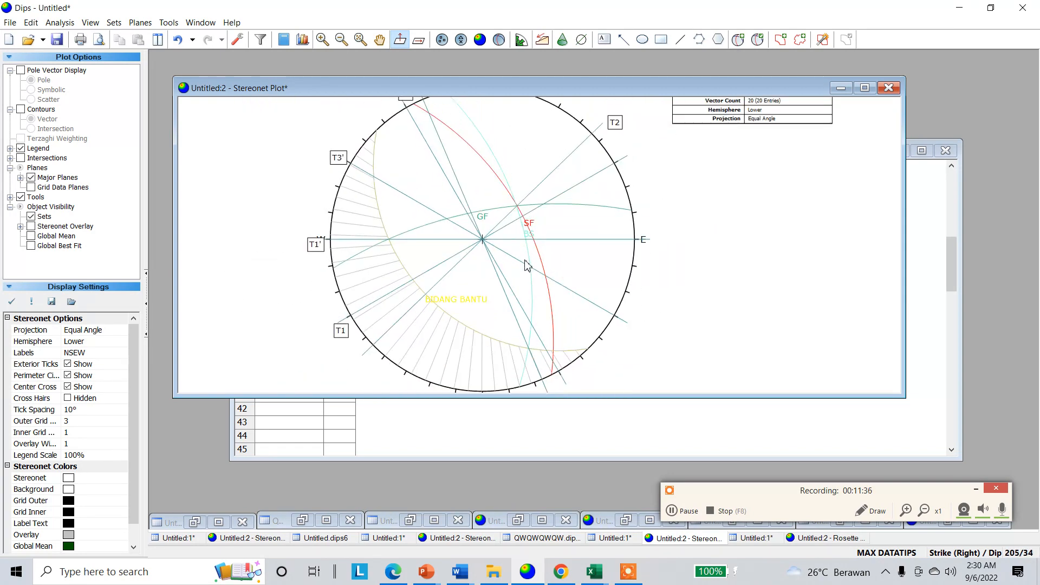
click(674, 512)
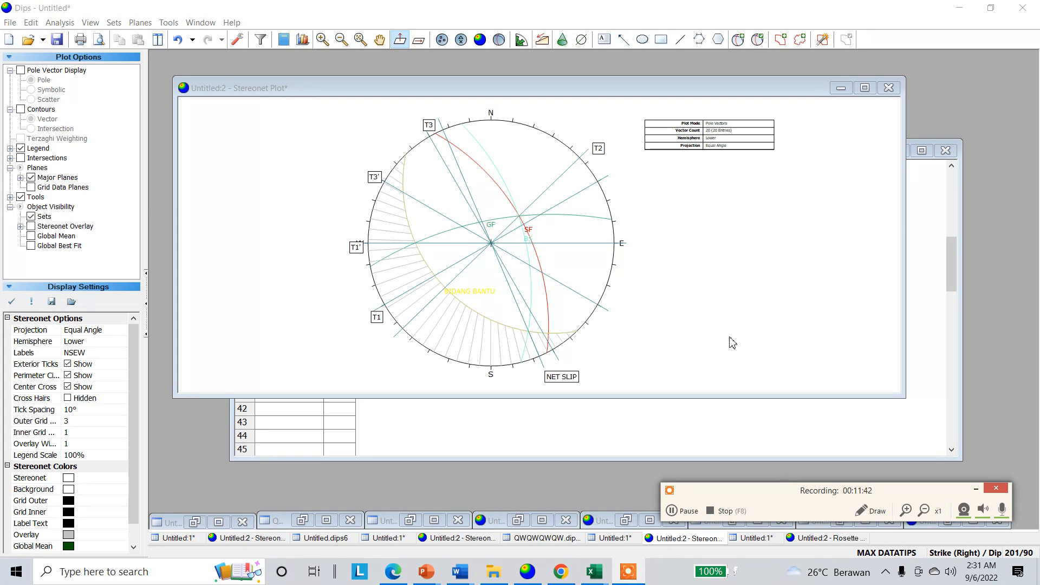
scroll(560, 255, up, 2)
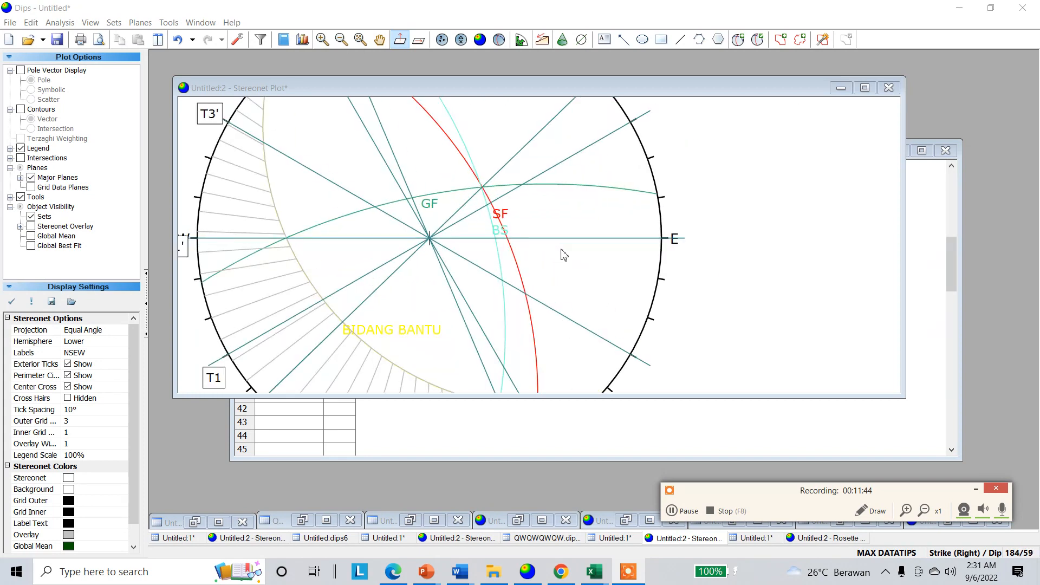
scroll(536, 240, down, 2)
scroll(394, 304, up, 2)
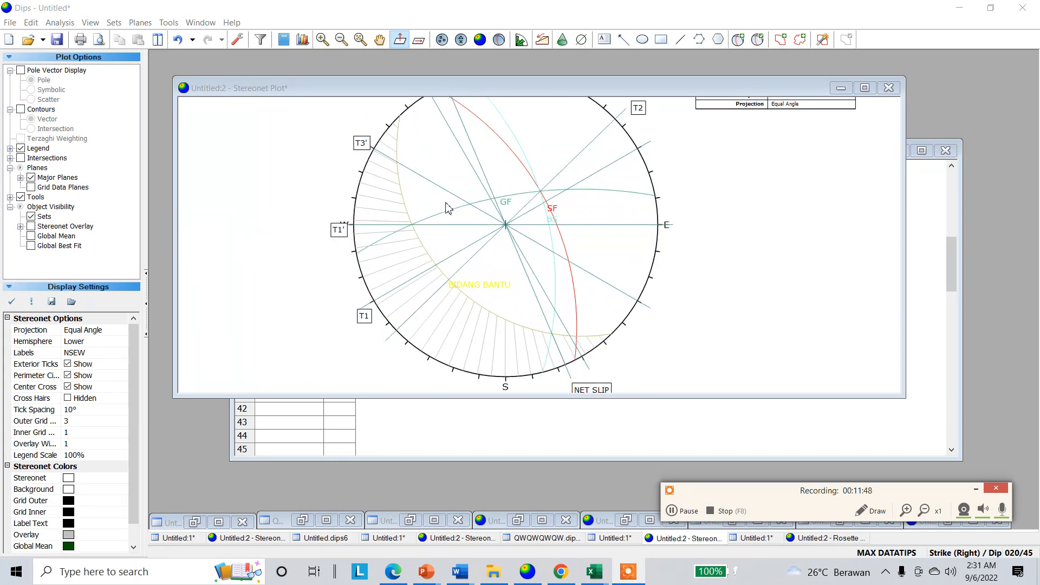
scroll(447, 208, up, 1)
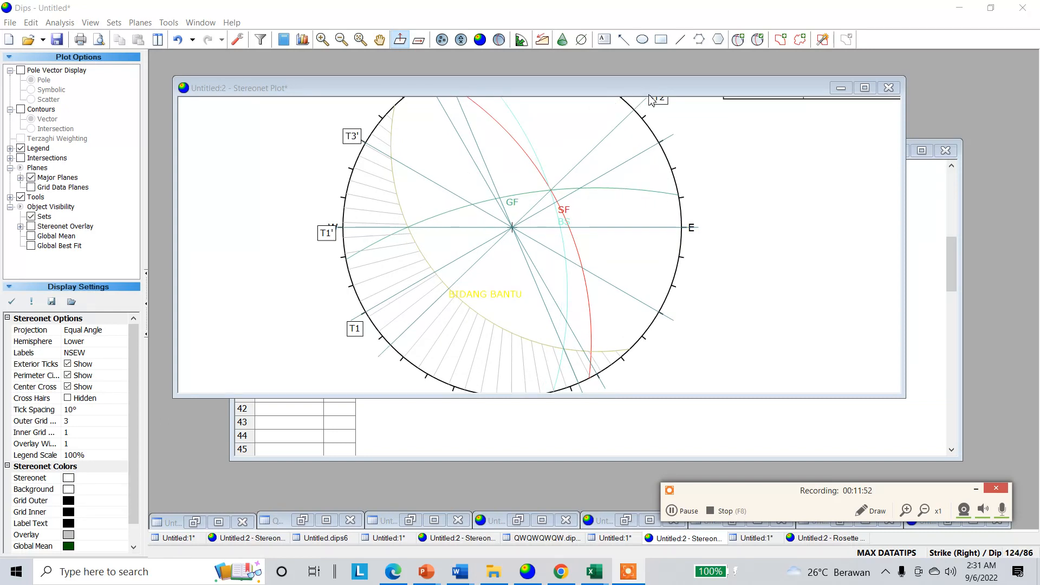
Switch the cursor coordinate readout convention to Trend / Plunge.
click(960, 554)
click(953, 556)
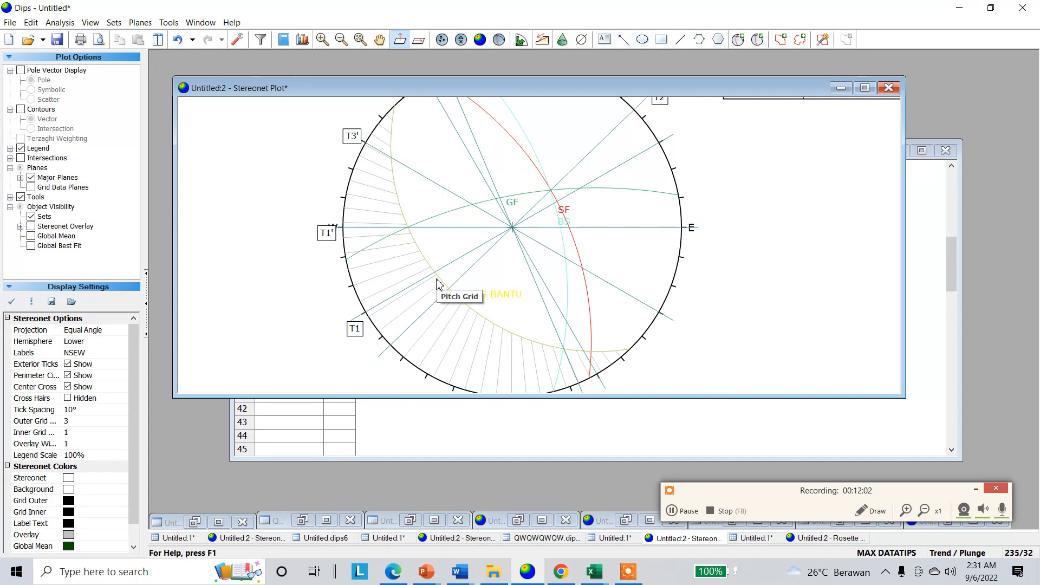
Read T1's trend and plunge where it meets the auxiliary plane, and enter 230,34 for T1 in the Excel workbook Data sesar Dips.
scroll(439, 278, up, 1)
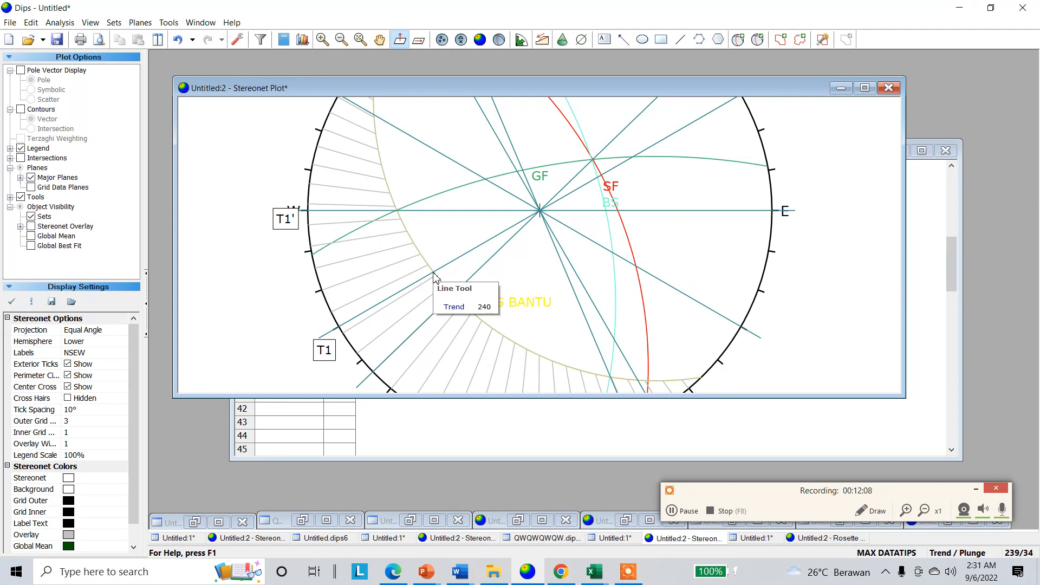
click(672, 512)
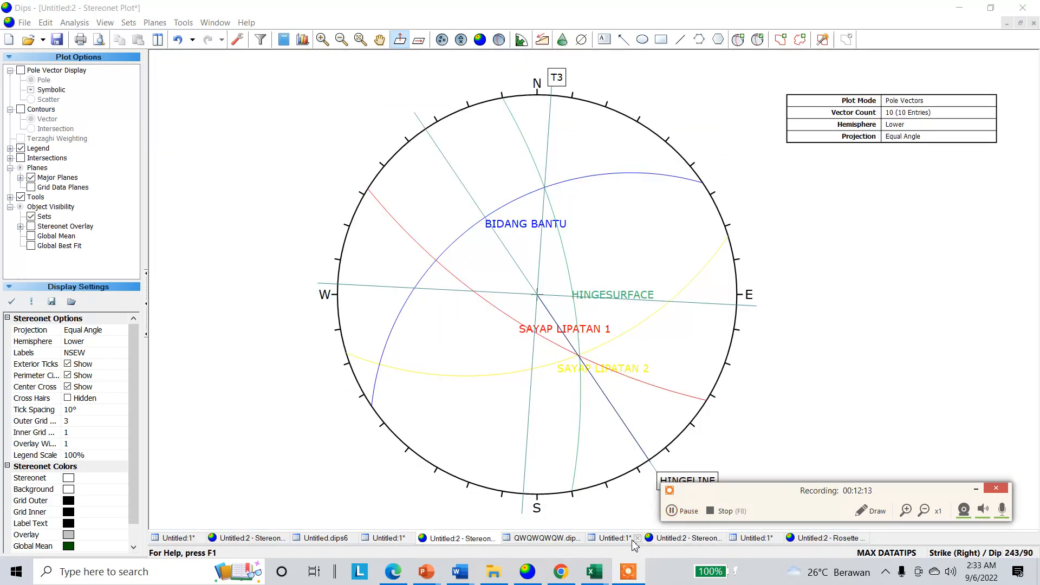
click(683, 538)
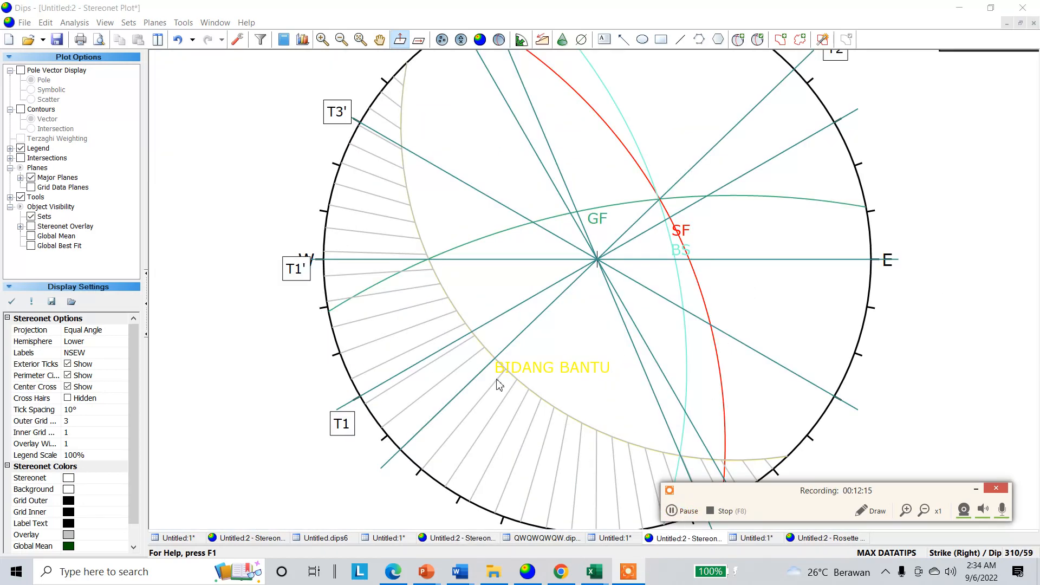
mouse_move(475, 338)
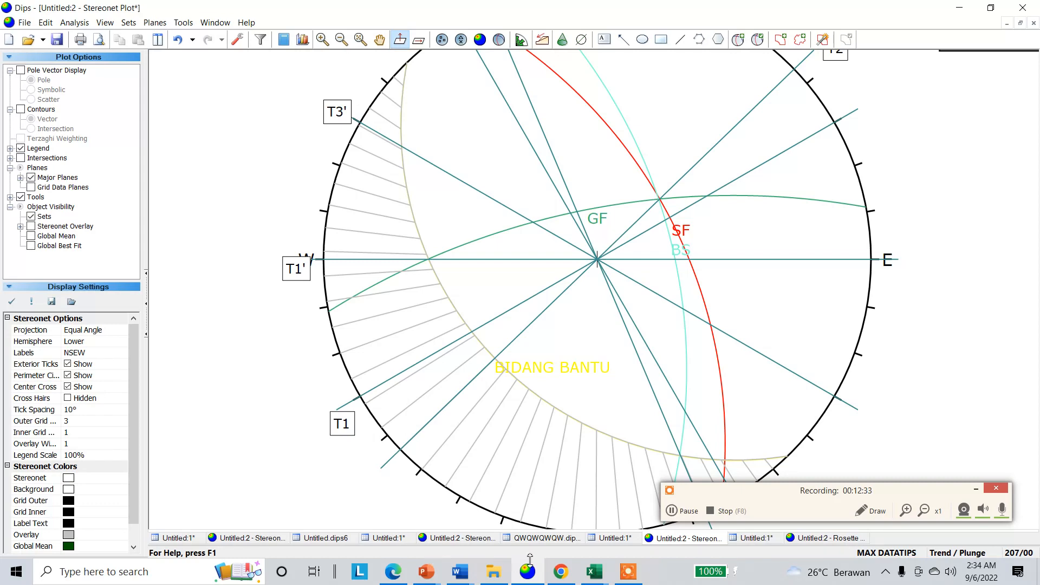
mouse_move(591, 571)
click(592, 520)
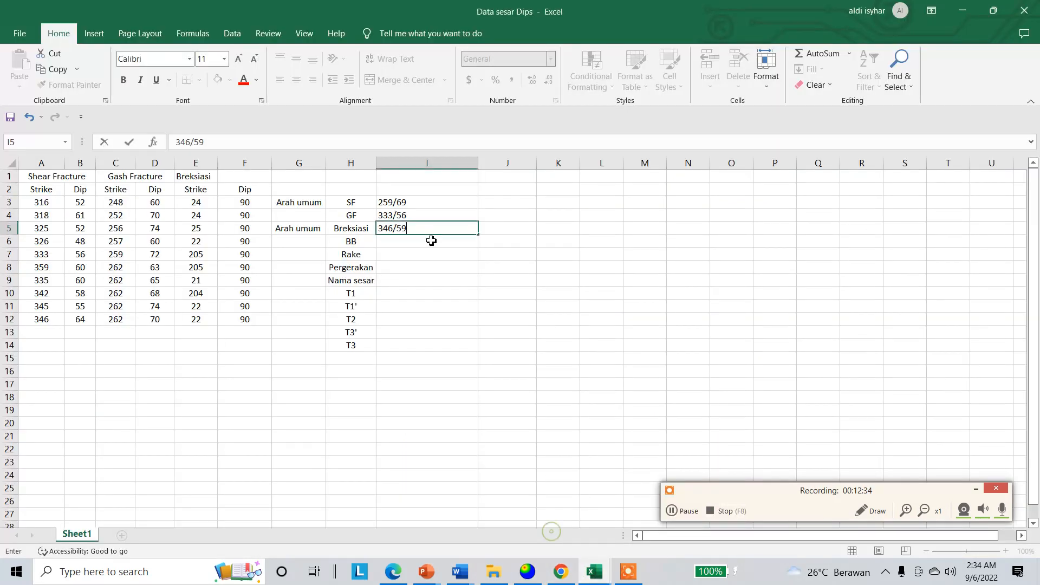
click(393, 293)
text(230,34)
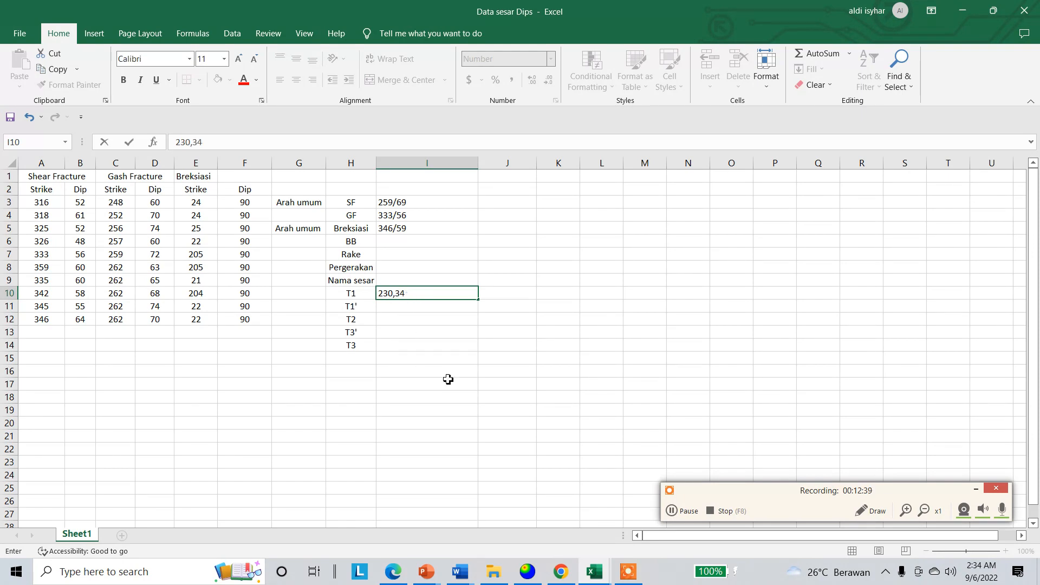
Read the T1' trend and plunge on the Dips stereonet and enter 269,26 for T1' in the Excel sheet.
click(527, 571)
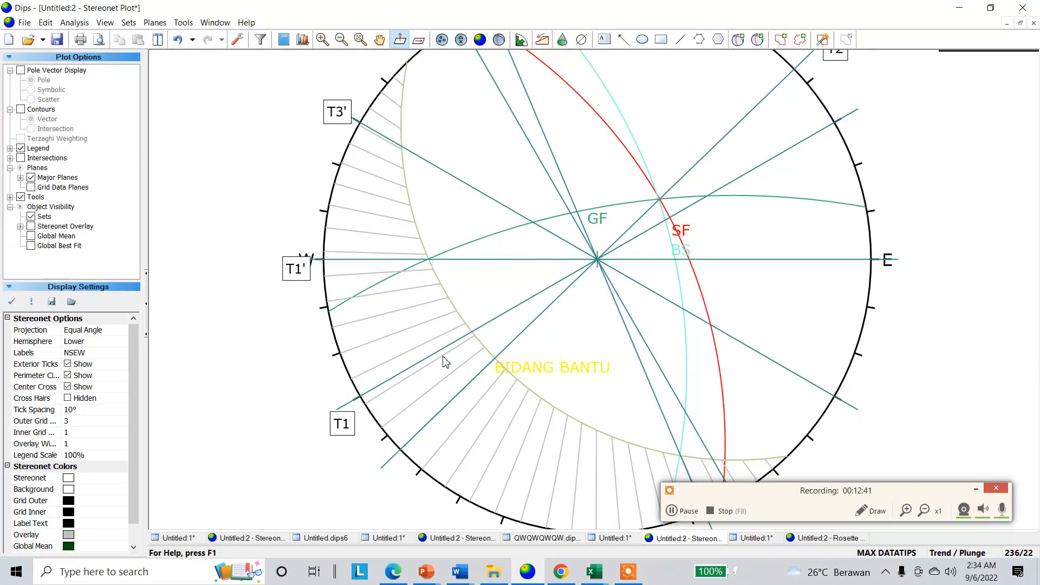
mouse_move(423, 265)
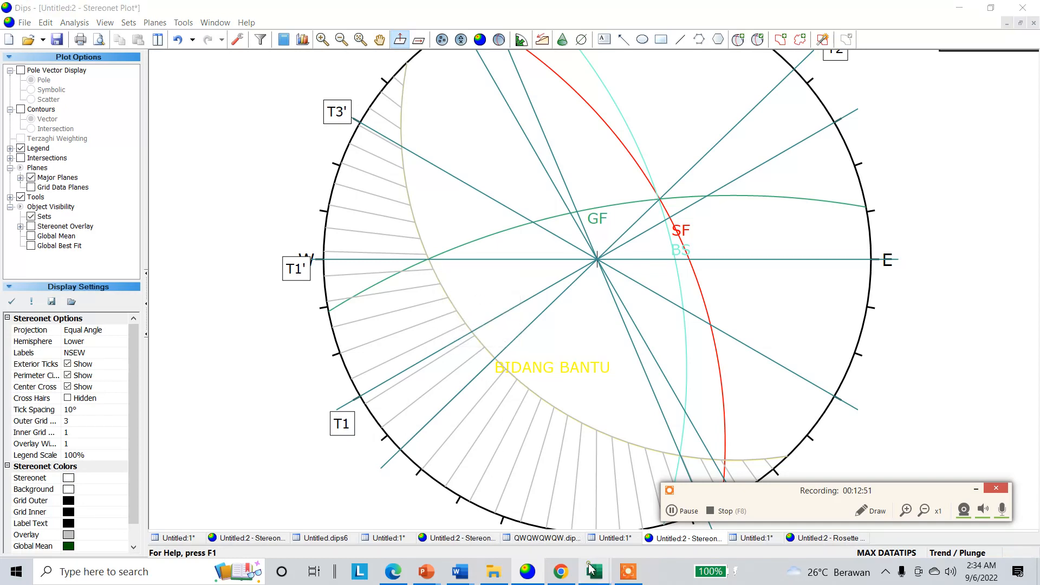
mouse_move(590, 566)
click(548, 516)
click(413, 309)
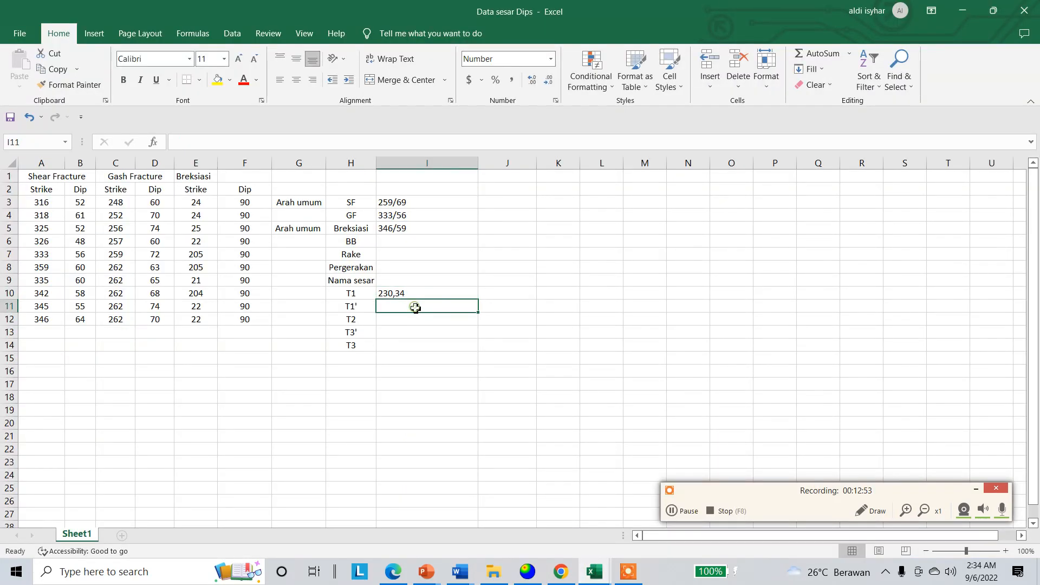
text(269,26)
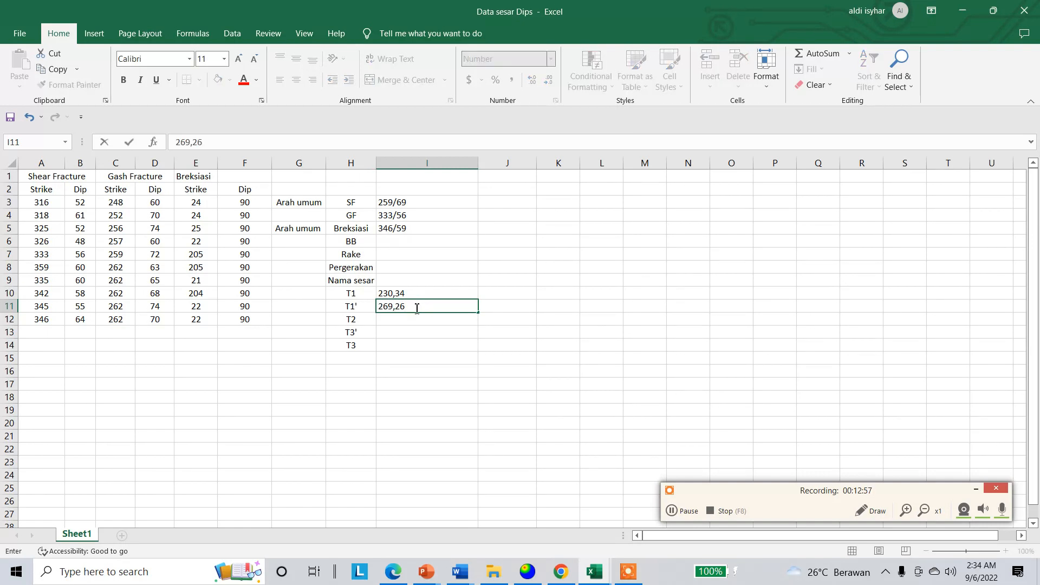
Read the T3' trend and plunge on the Dips stereonet and enter 299,10 for T3' in the Excel sheet.
click(526, 571)
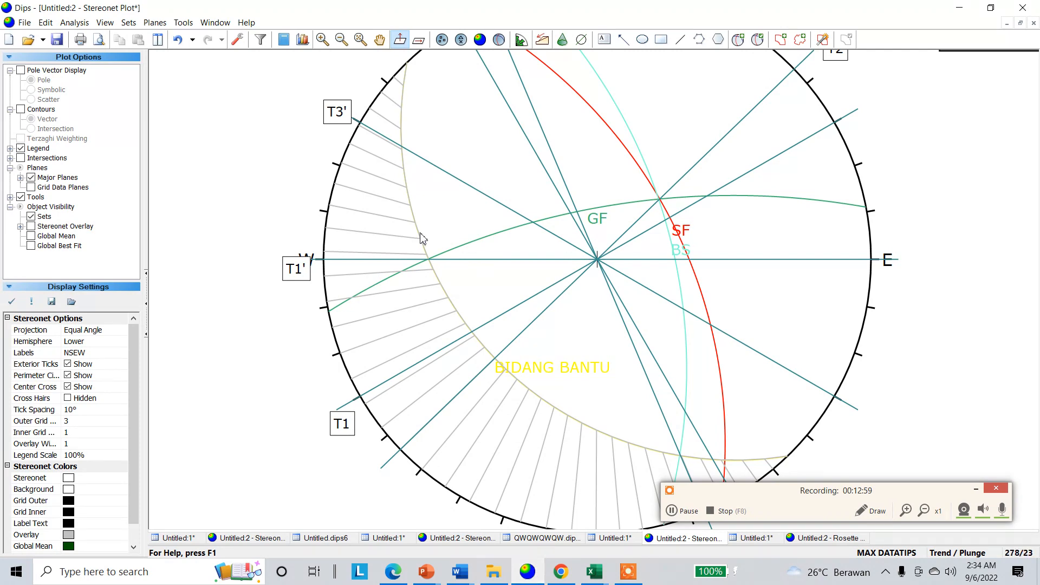
scroll(417, 180, up, 3)
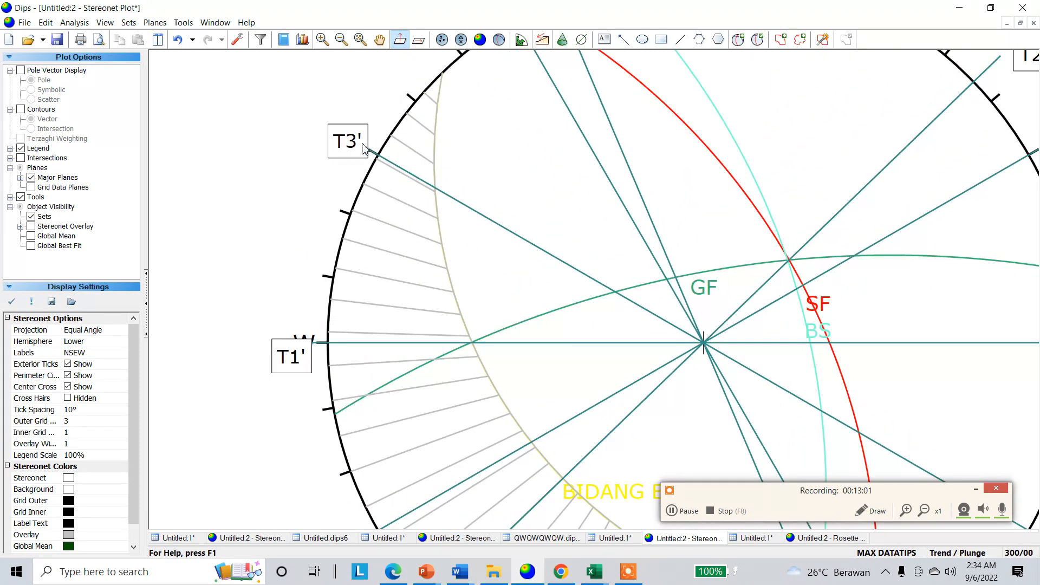
mouse_move(403, 179)
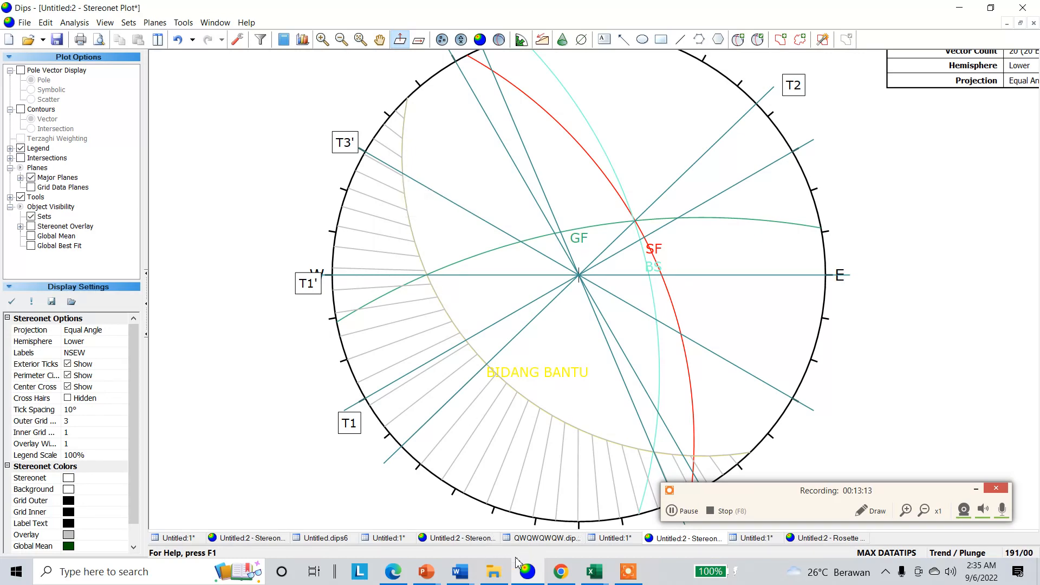
mouse_move(594, 575)
click(558, 513)
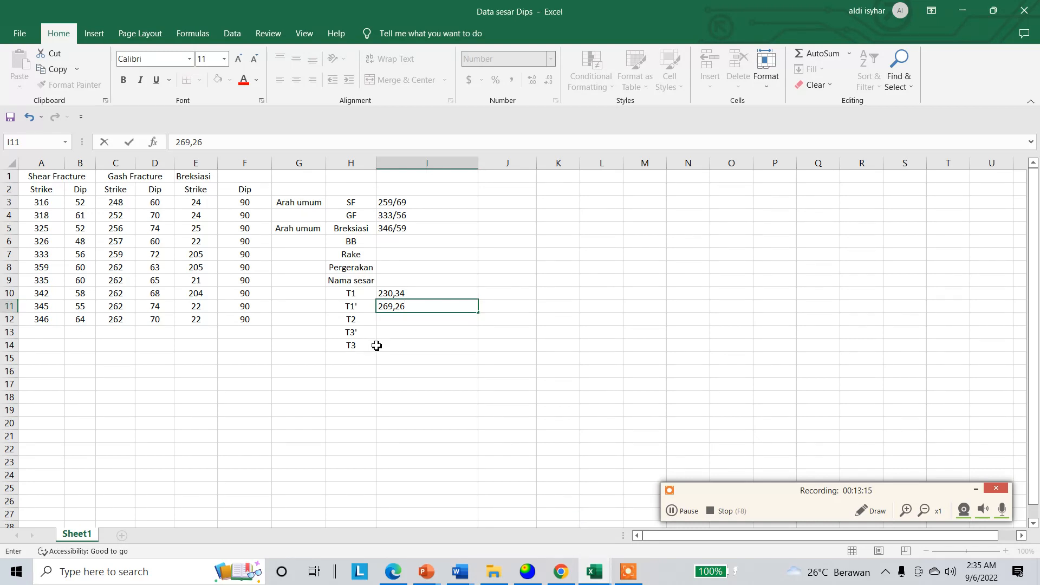
click(403, 341)
click(410, 336)
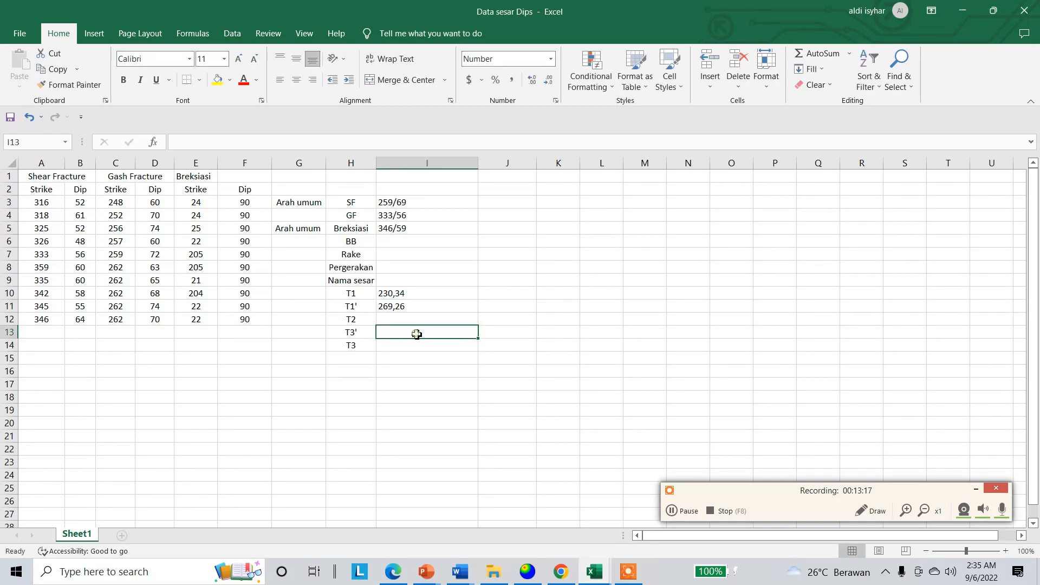
text(299,1)
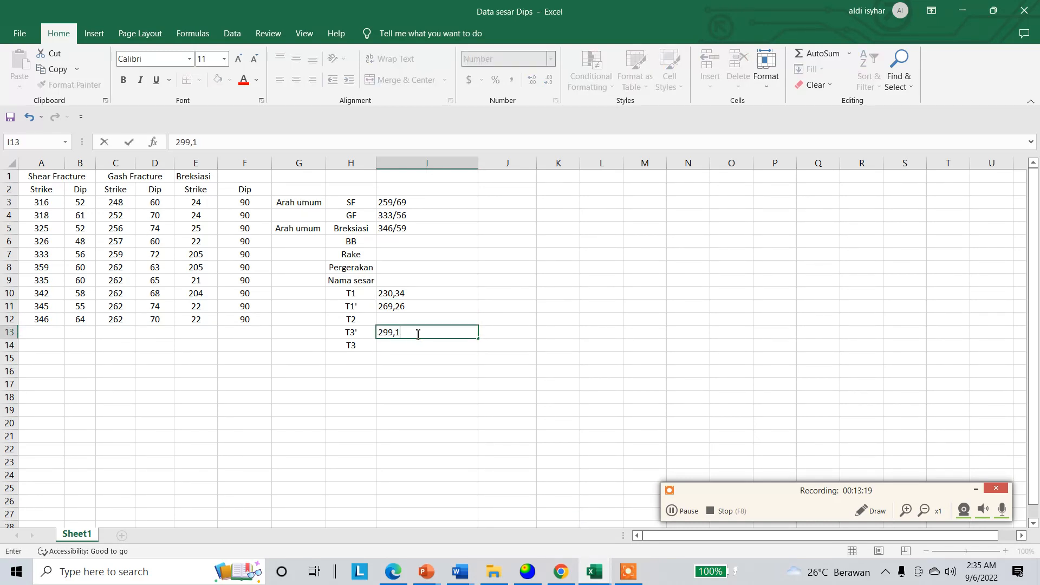
text(0)
Read the trend and plunge where the BS plane crosses the auxiliary plane in Dips, and enter 157,14 for T3 in the Excel sheet.
click(527, 571)
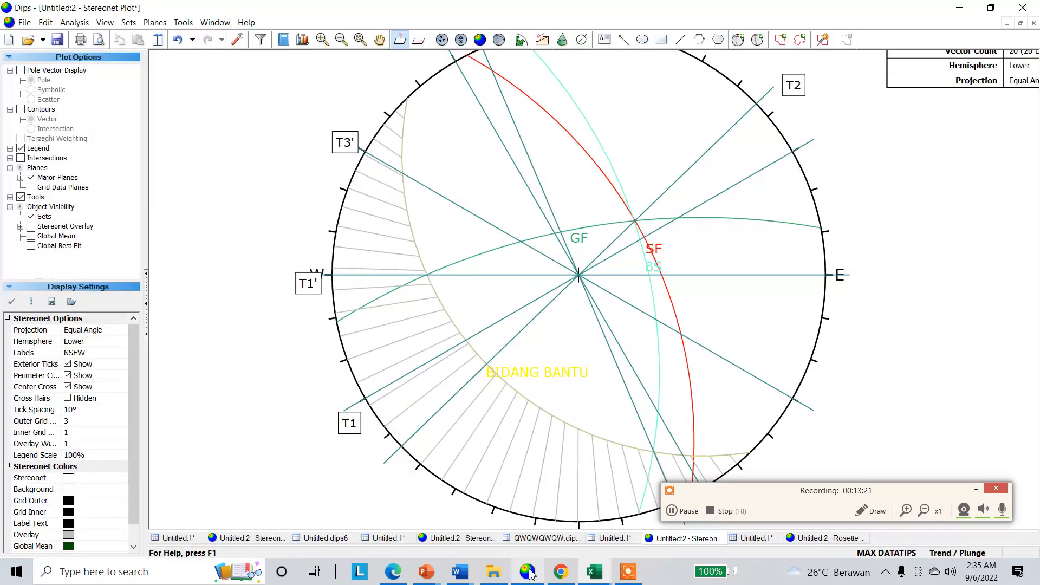
scroll(332, 402, down, 1)
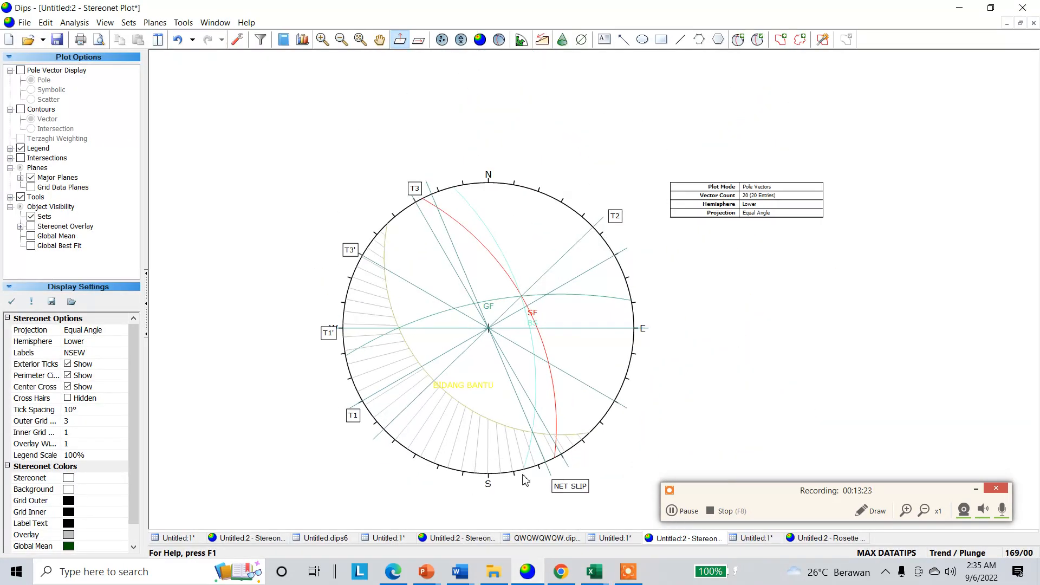
scroll(417, 200, up, 3)
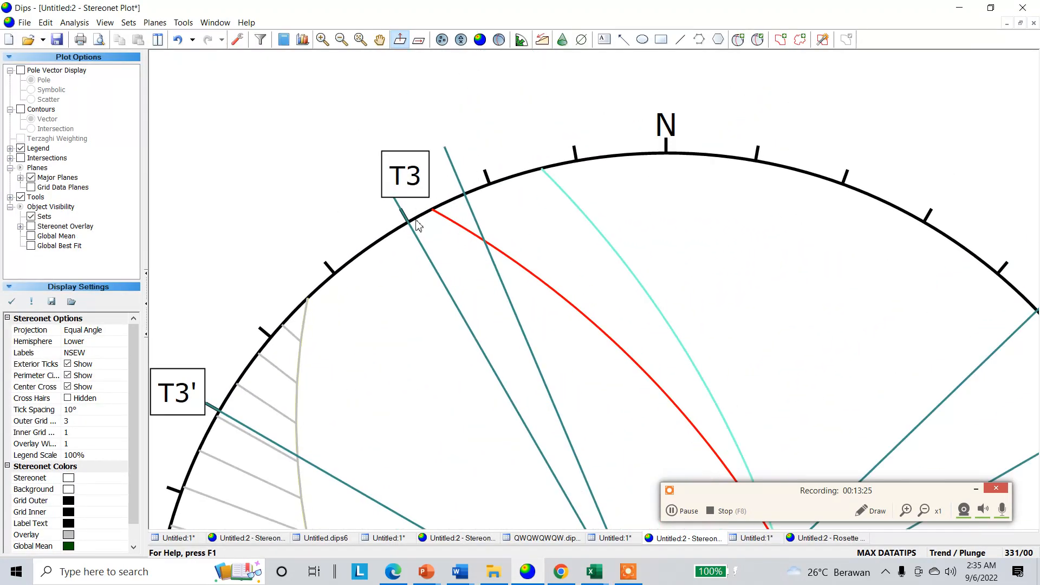
scroll(380, 221, down, 3)
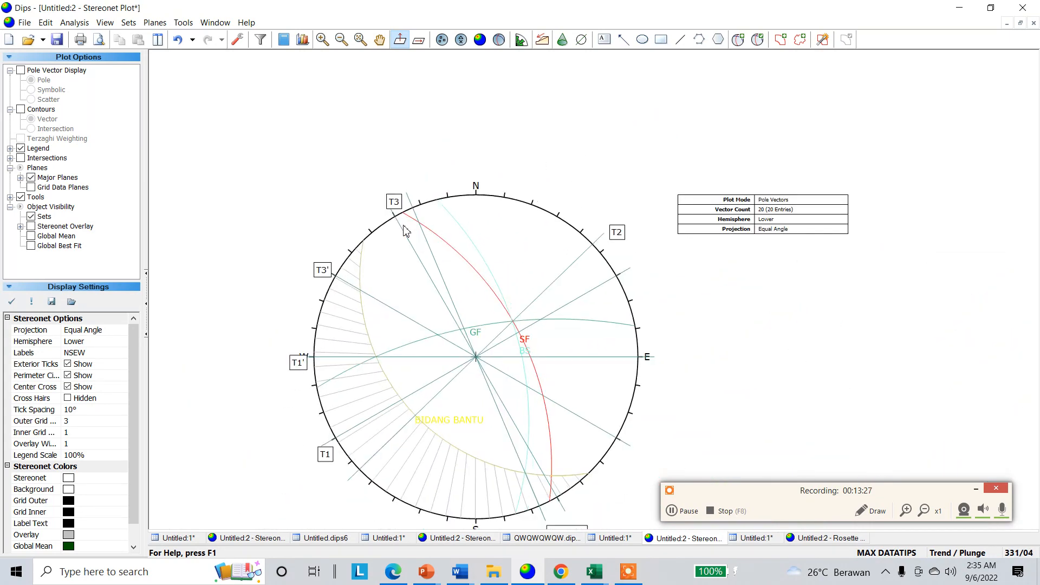
scroll(496, 407, up, 1)
scroll(496, 407, up, 3)
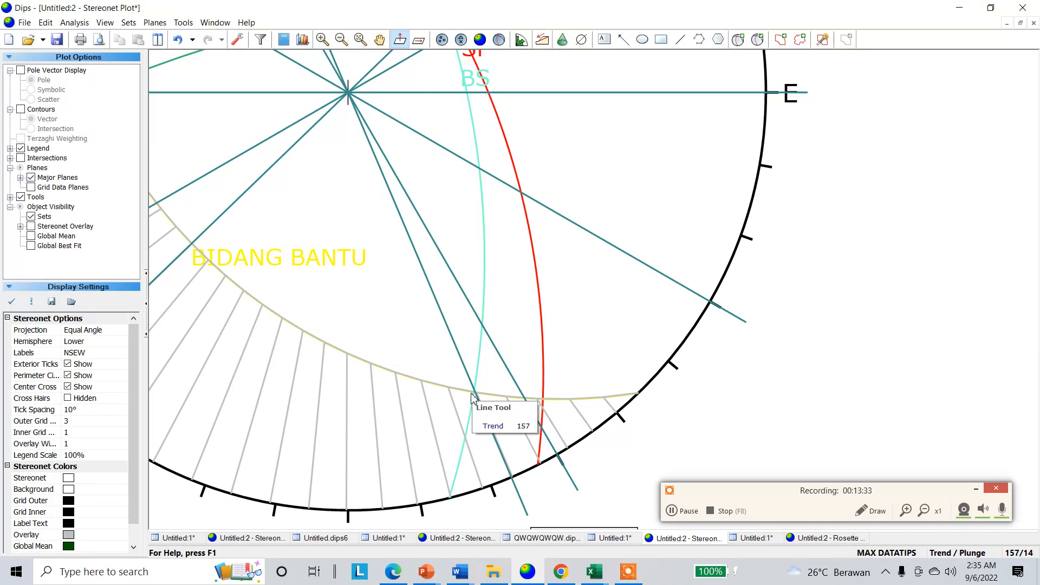
mouse_move(594, 575)
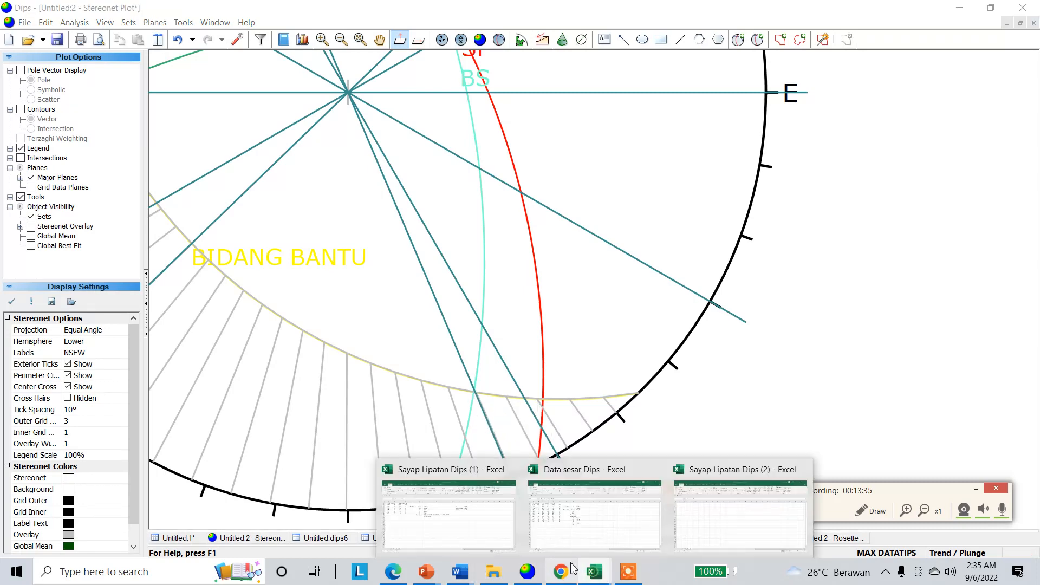
click(634, 509)
key(Return)
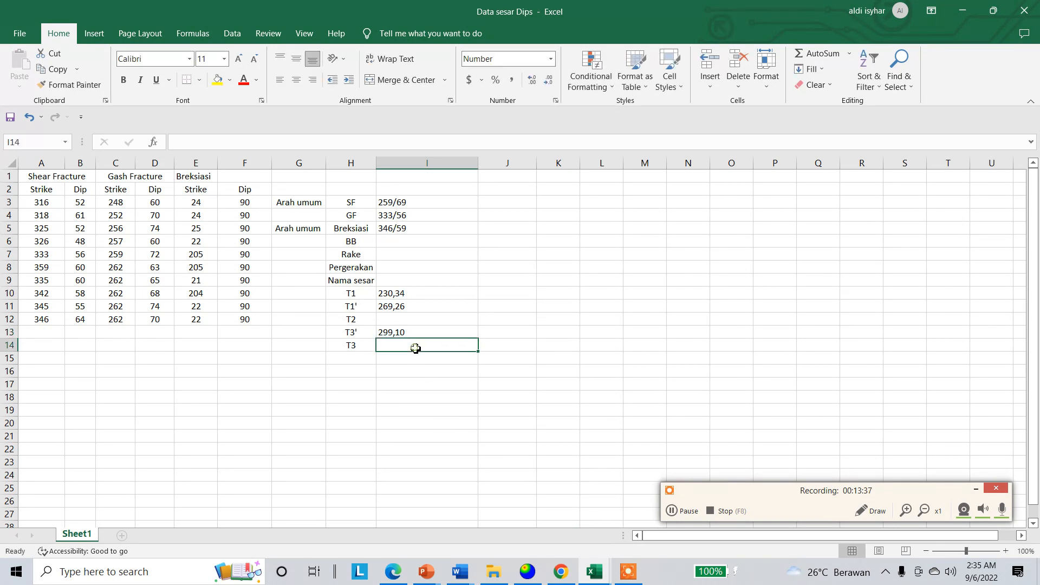
text(157,14)
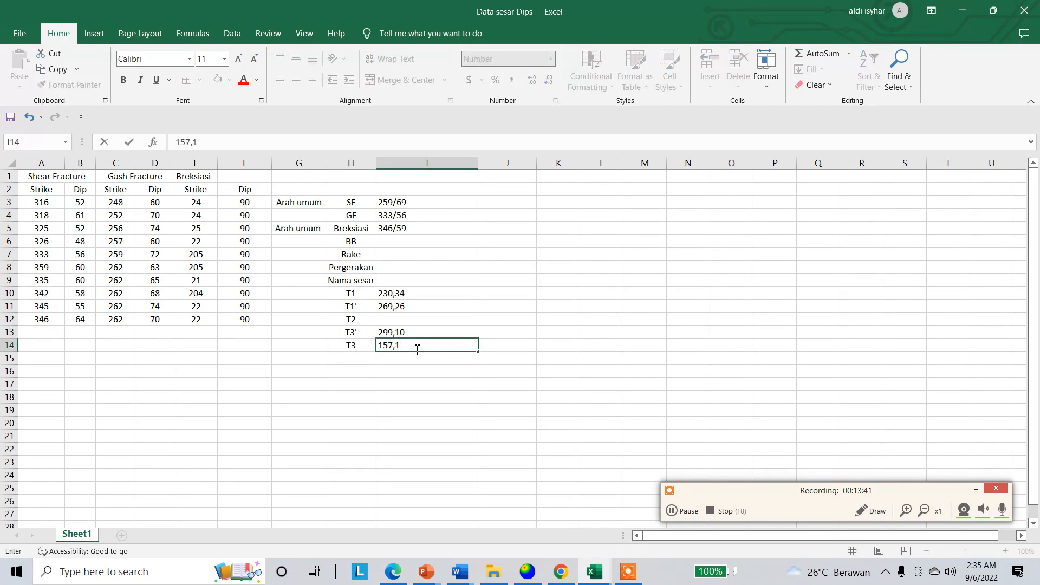
Return to Dips and read the trend and plunge of T2 at the intersection of the SF, GF and BS planes.
click(527, 572)
scroll(484, 396, down, 3)
scroll(471, 347, up, 4)
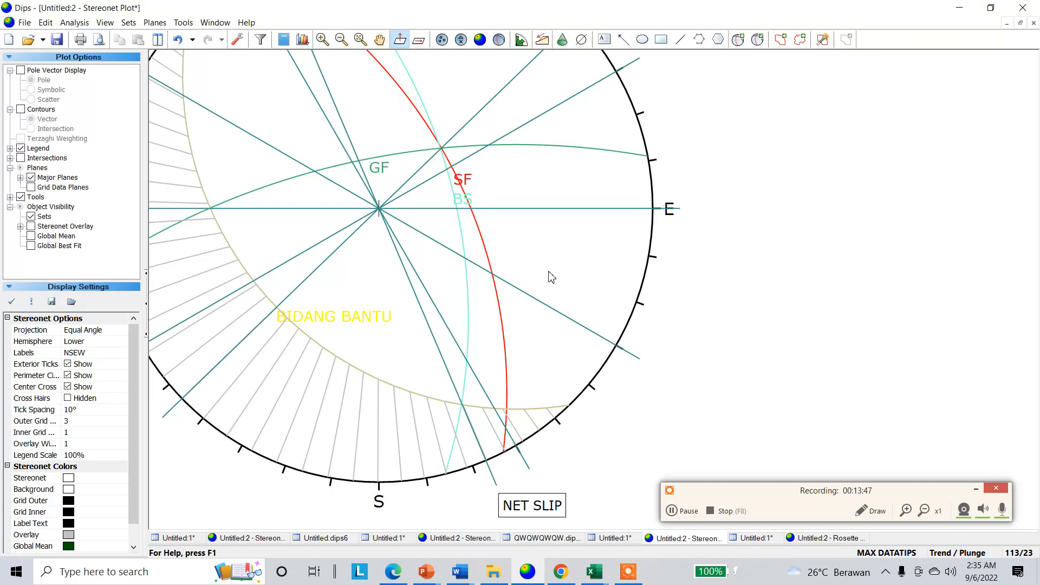
scroll(551, 255, down, 2)
scroll(509, 210, up, 2)
scroll(509, 210, up, 2)
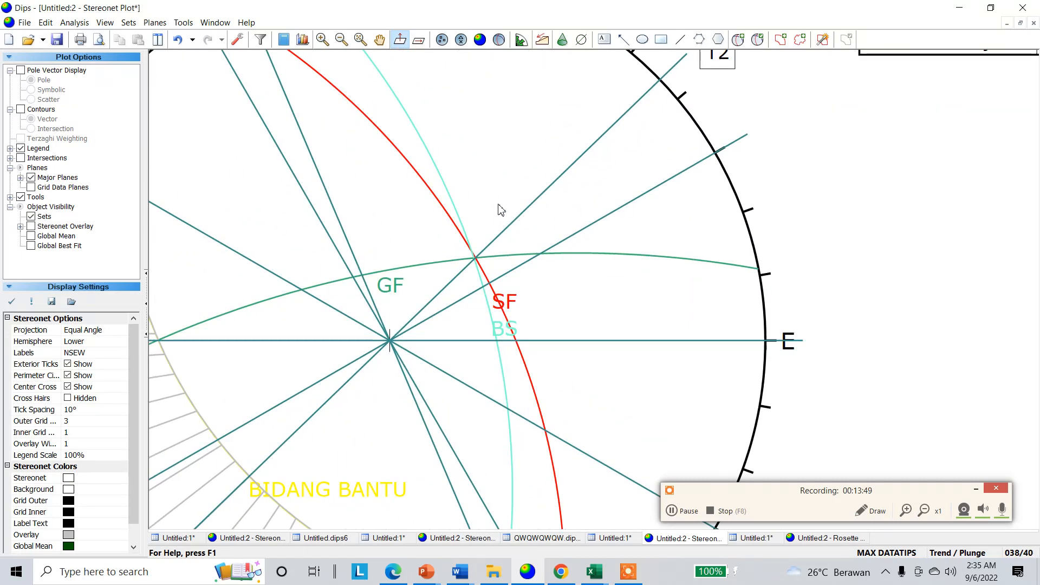
mouse_move(495, 252)
scroll(496, 251, down, 3)
scroll(496, 252, up, 2)
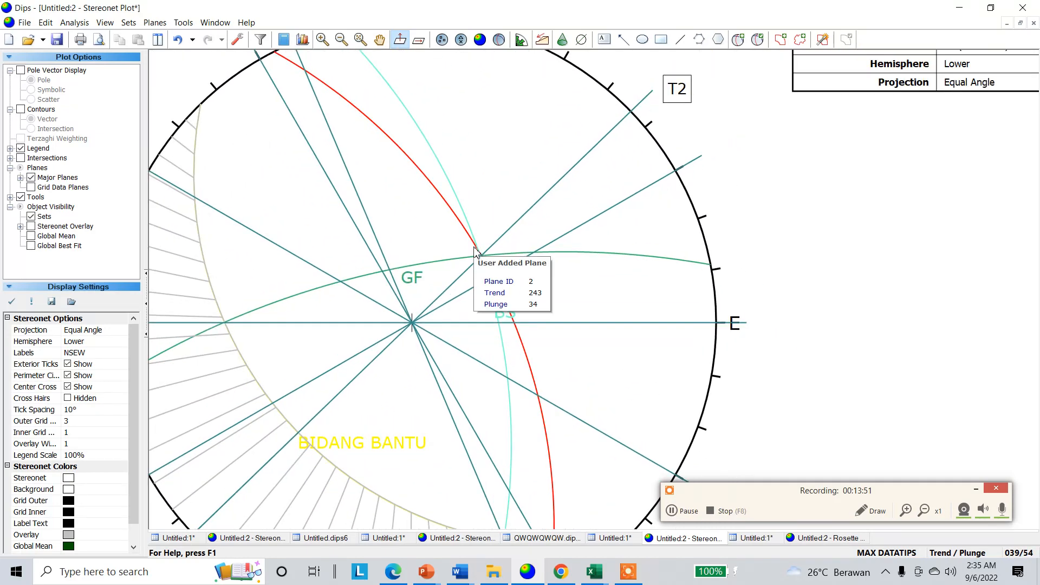
scroll(514, 254, down, 2)
scroll(504, 260, up, 3)
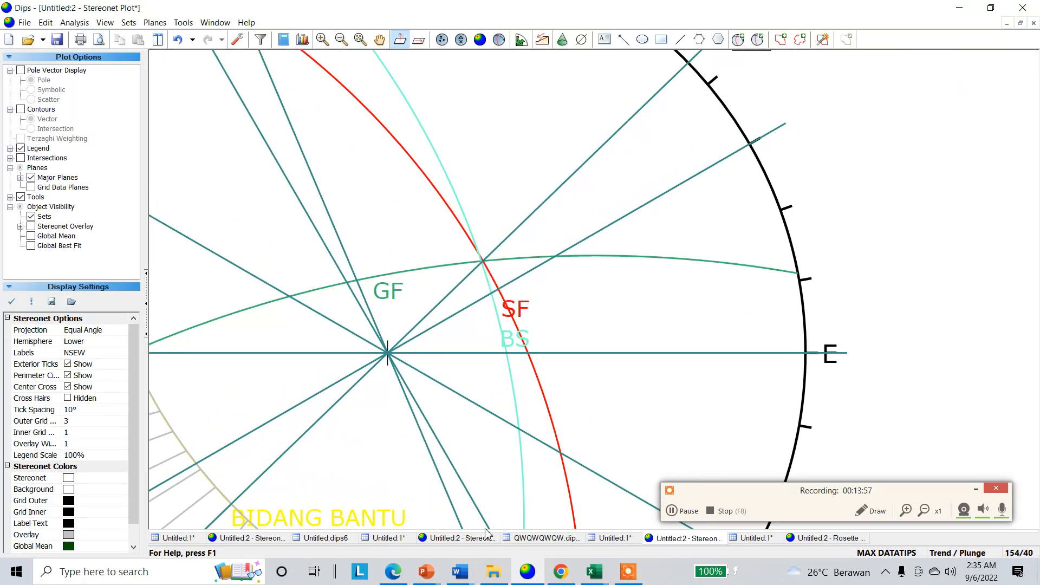
Switch to the Data sesar Dips workbook in Excel and enter 046,54 for T2.
mouse_move(594, 571)
click(591, 504)
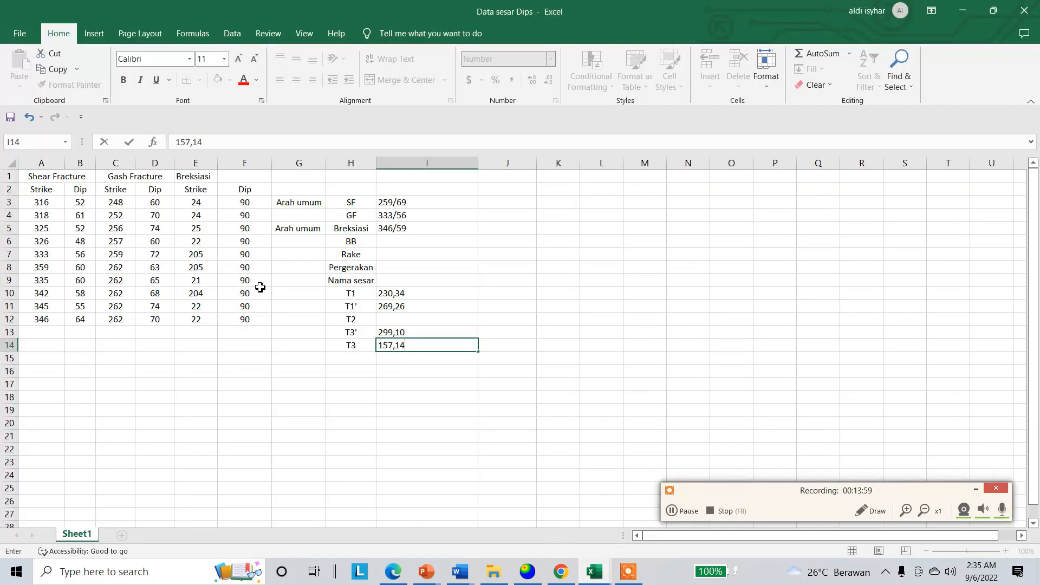
text(157,14)
click(391, 323)
text(046,5)
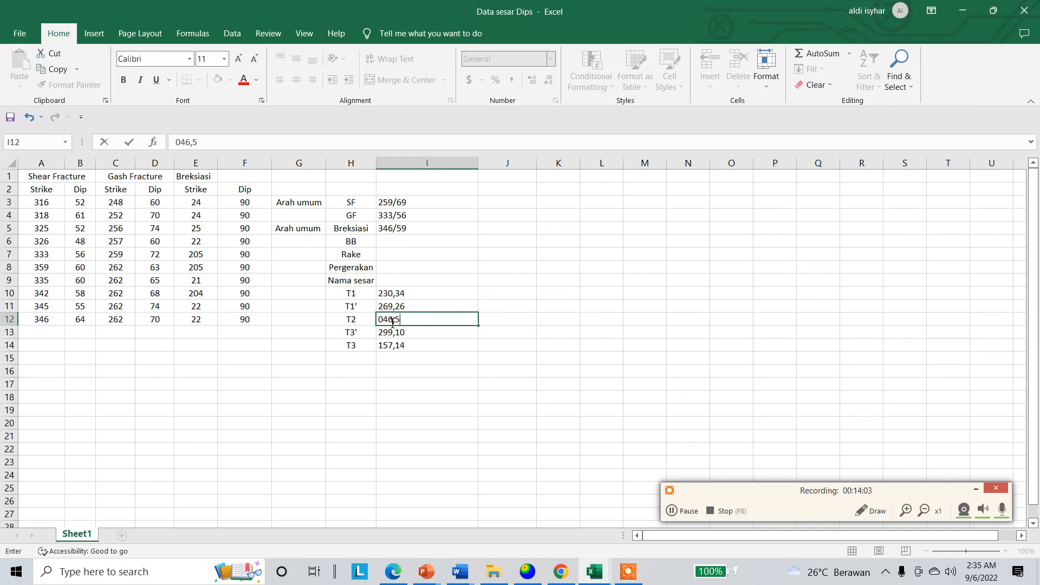
text(4)
click(467, 433)
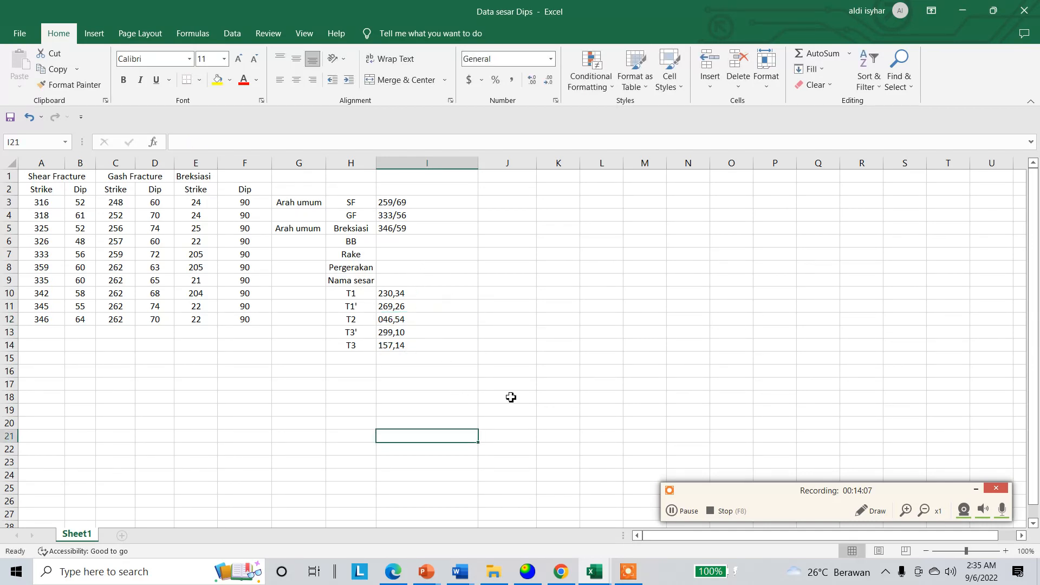
Return to the Dips stereonet and switch the cursor coordinate readout convention to Strike (Right) / Dip.
click(527, 572)
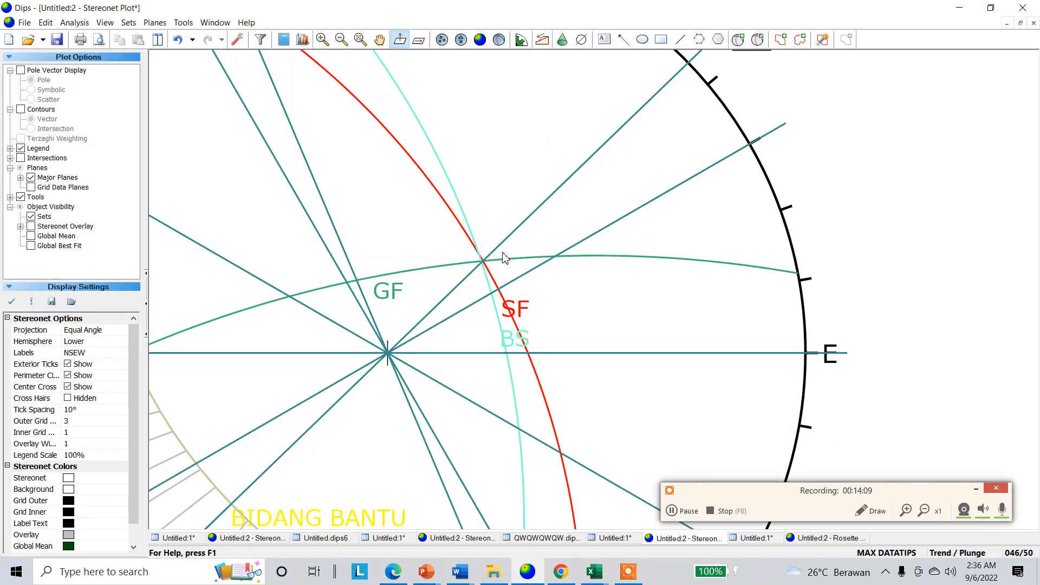
scroll(558, 268, down, 2)
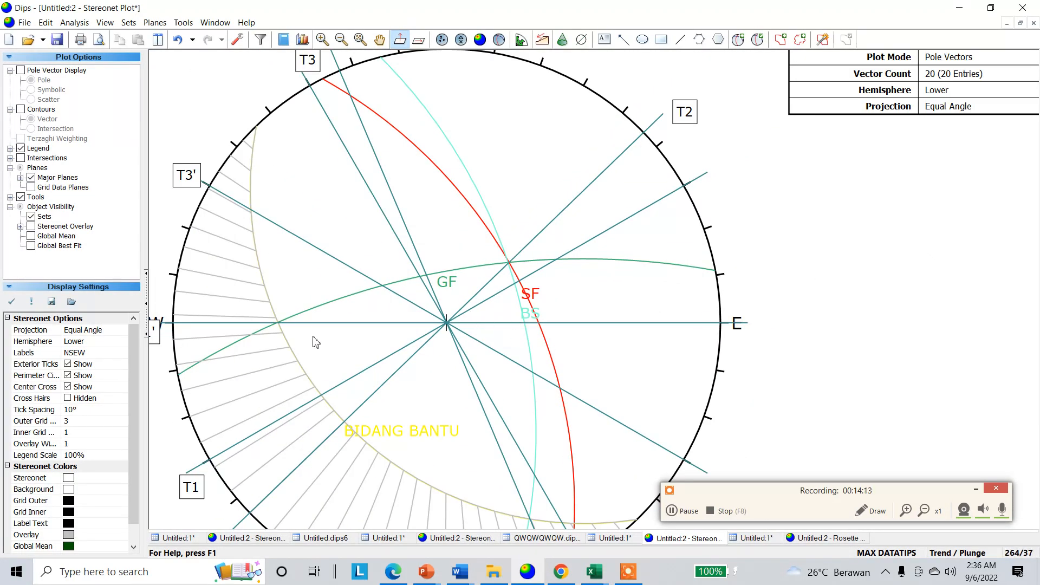
click(940, 554)
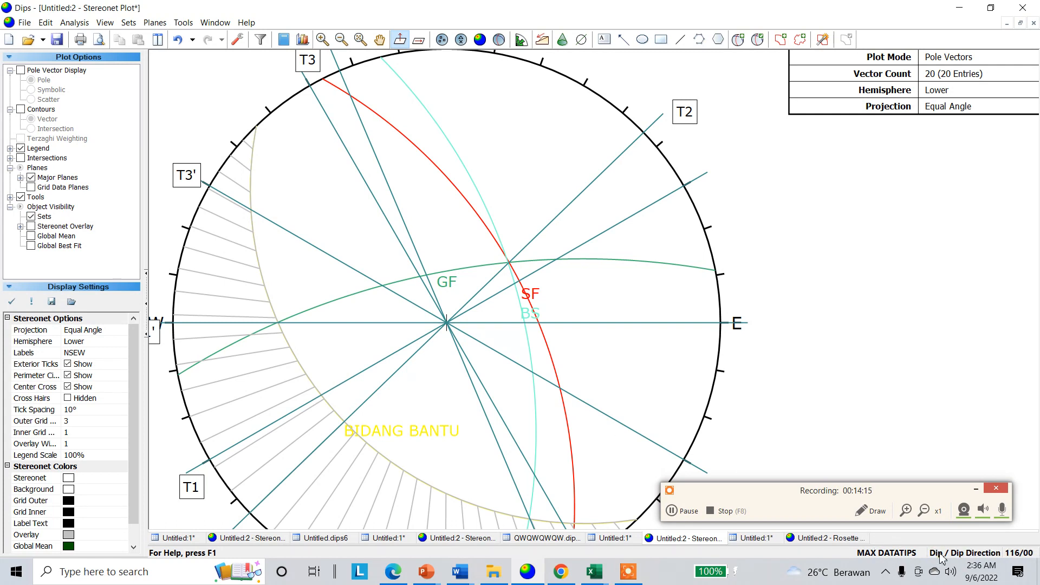
click(941, 554)
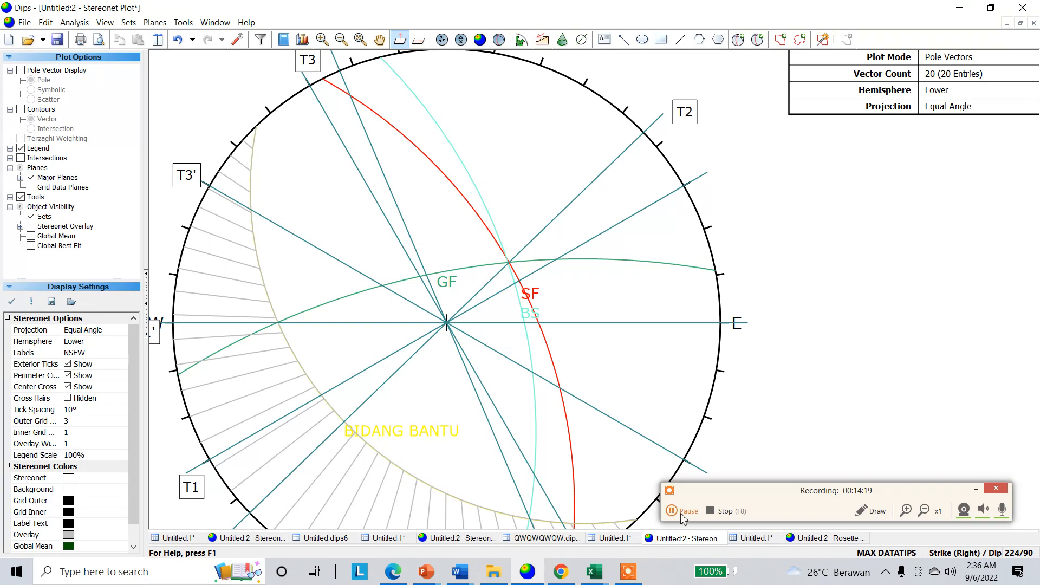
click(416, 482)
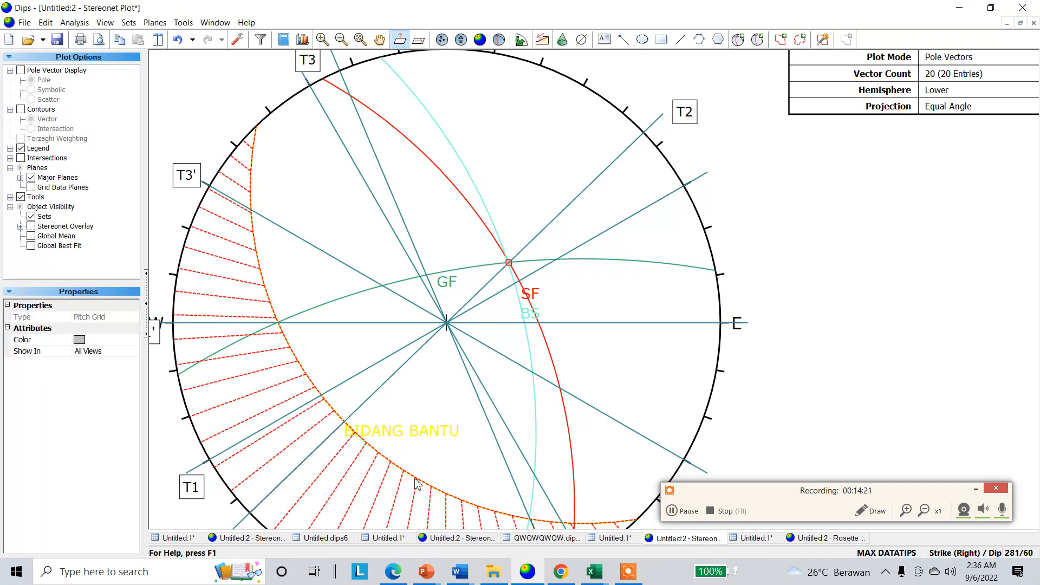
right_click(415, 479)
click(414, 476)
click(421, 389)
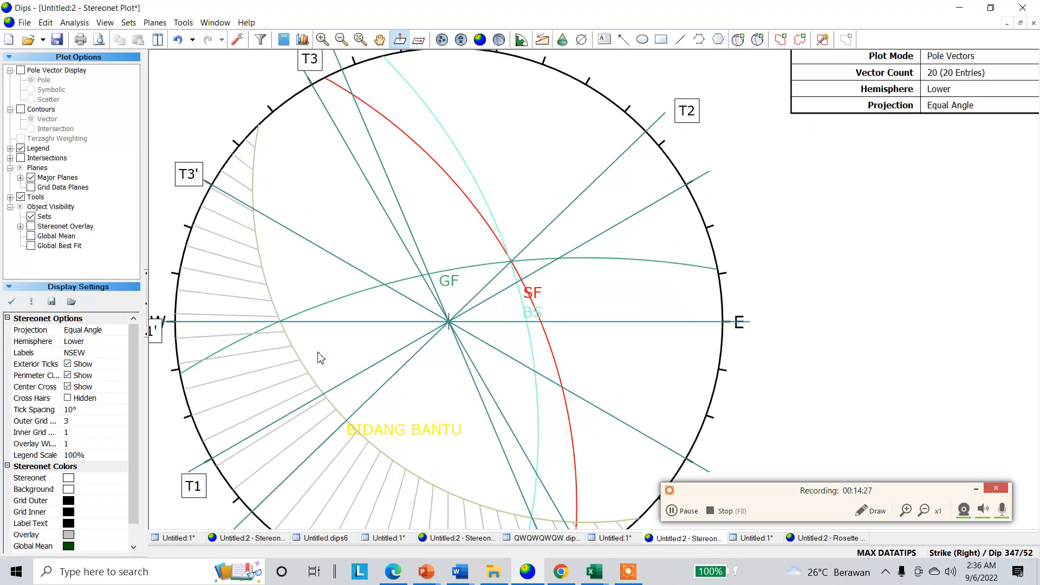
click(183, 22)
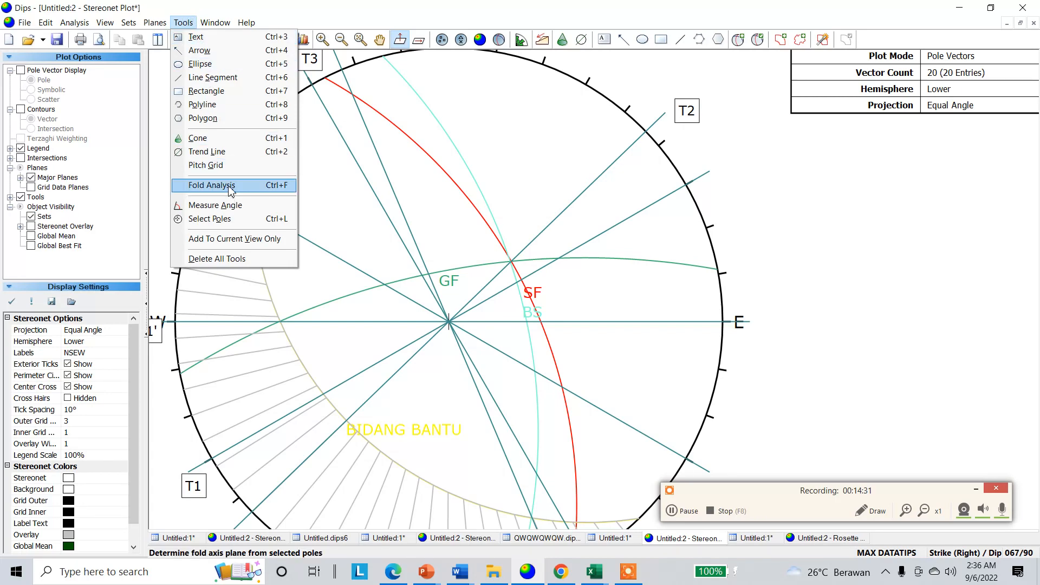
click(209, 165)
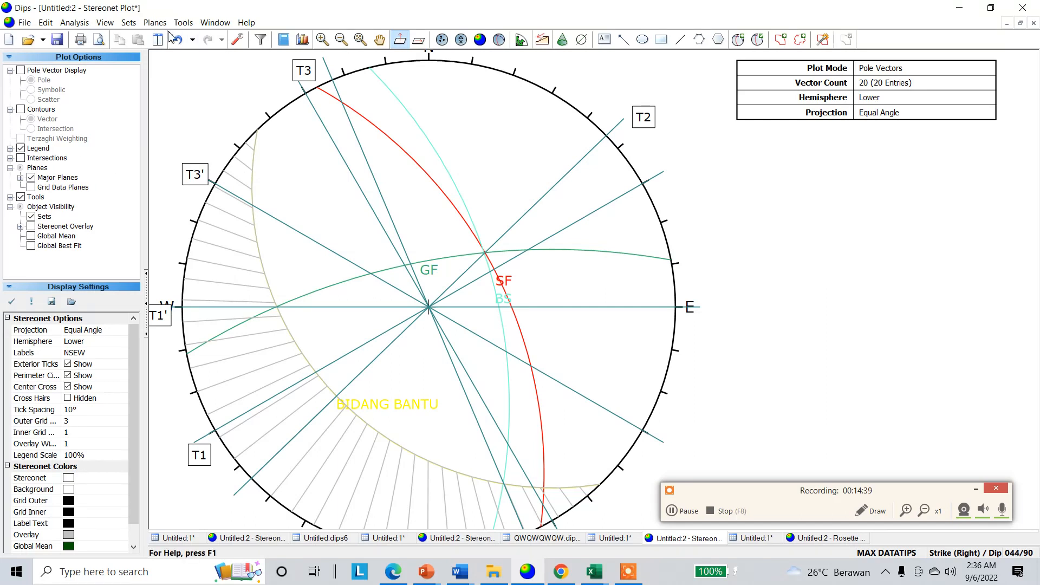
click(183, 23)
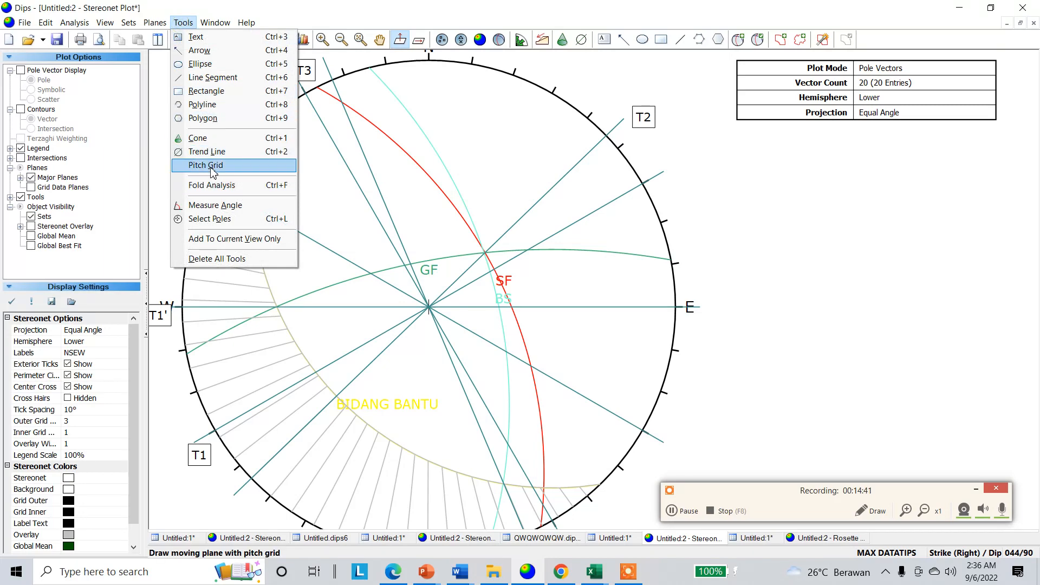
click(196, 165)
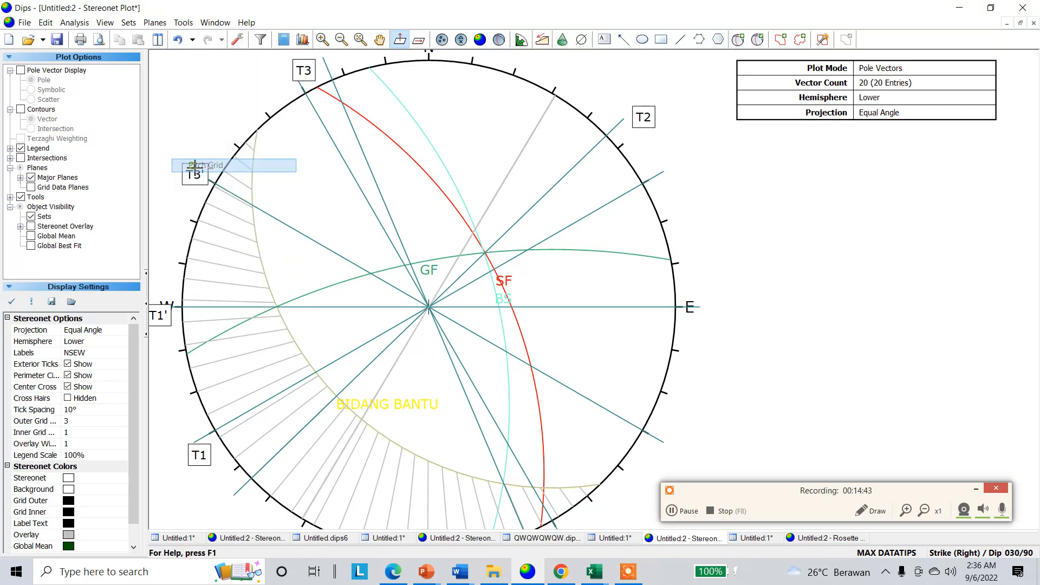
click(196, 169)
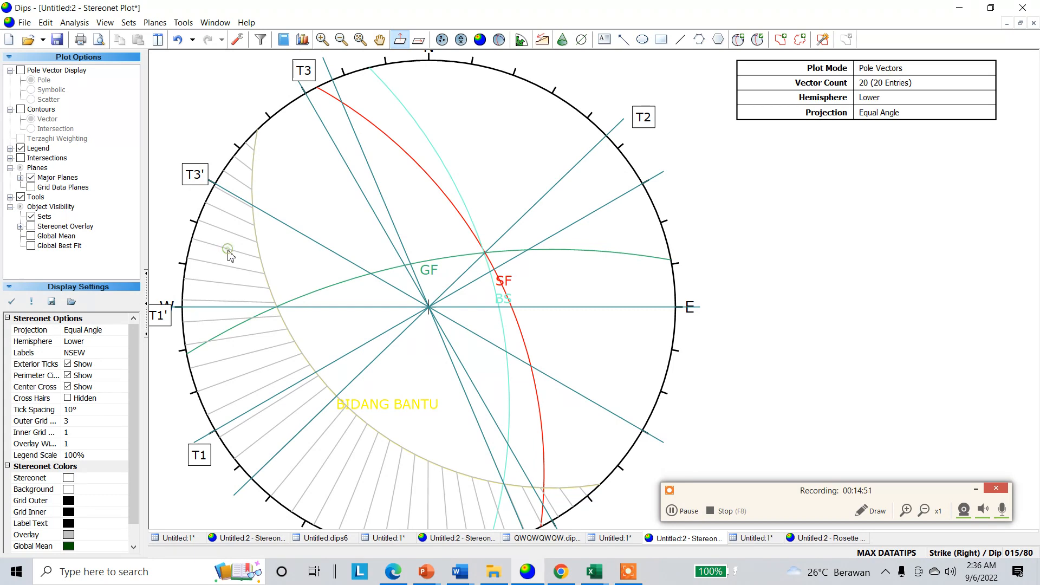
Delete the pitch grid drawn along the BIDANG BANTU plane on the stereonet.
click(673, 511)
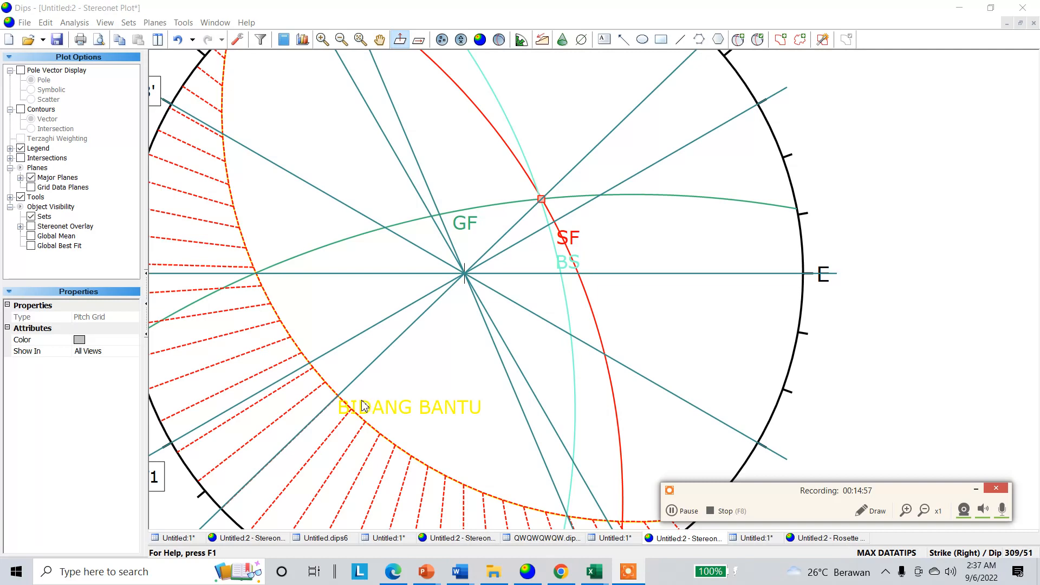
scroll(310, 367, down, 2)
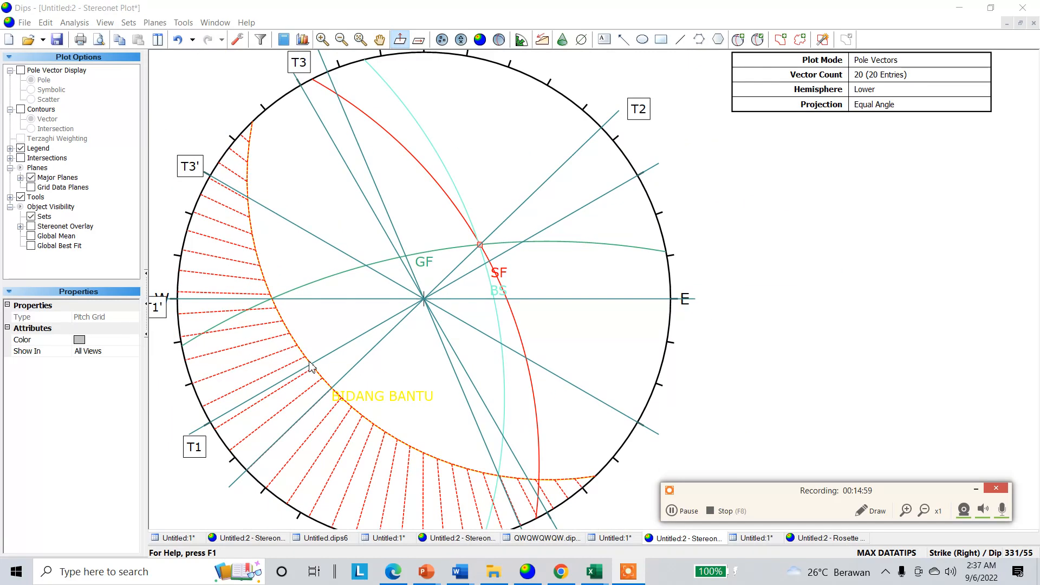
click(309, 367)
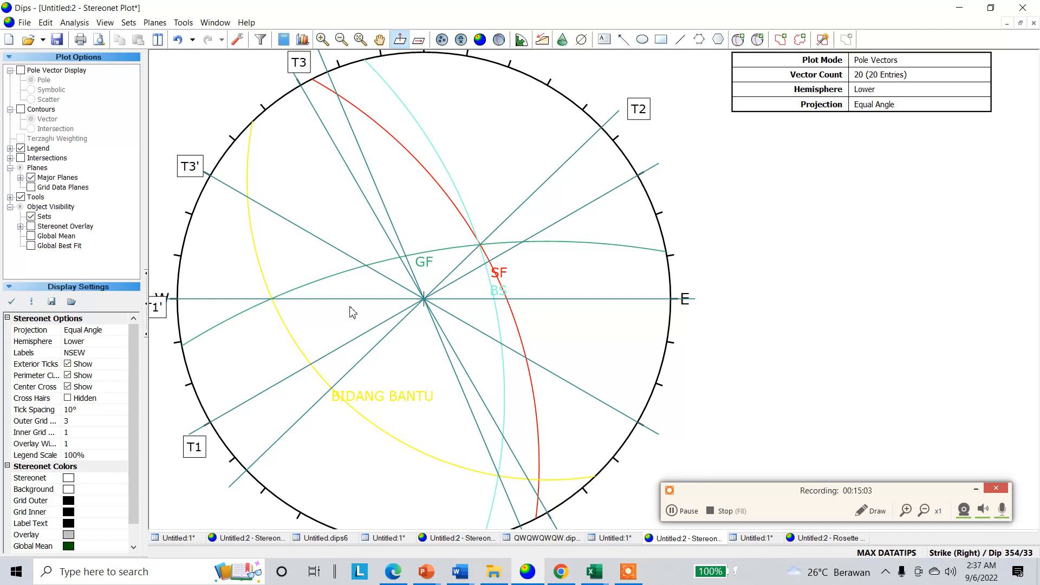
Open the BIDANG BANTU plane for editing to read its strike and dip.
click(322, 380)
right_click(320, 374)
click(377, 403)
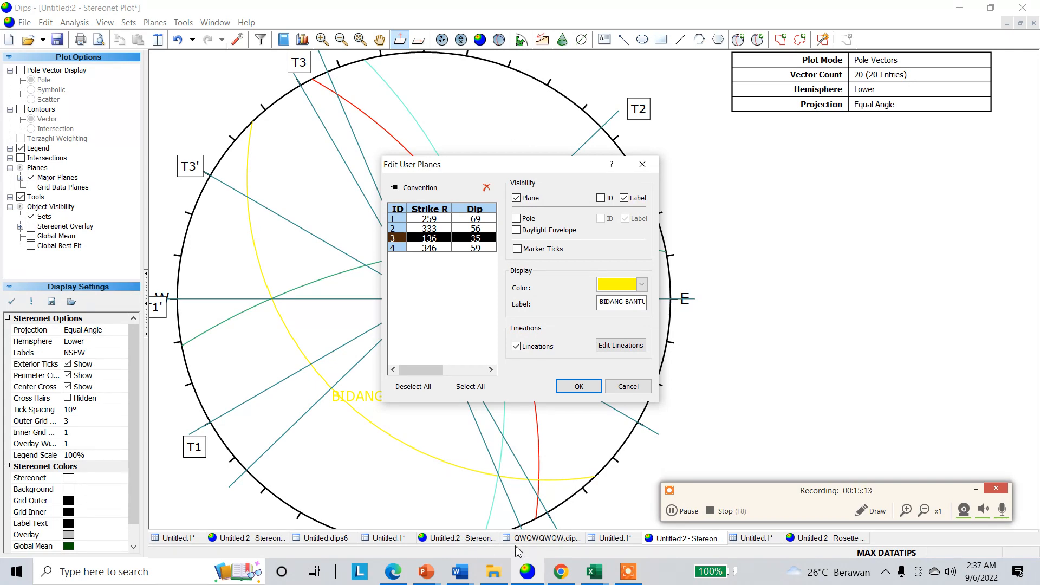
Switch to the Data sesar Dips workbook in Excel and enter 136,35 for BB.
mouse_move(595, 569)
click(593, 509)
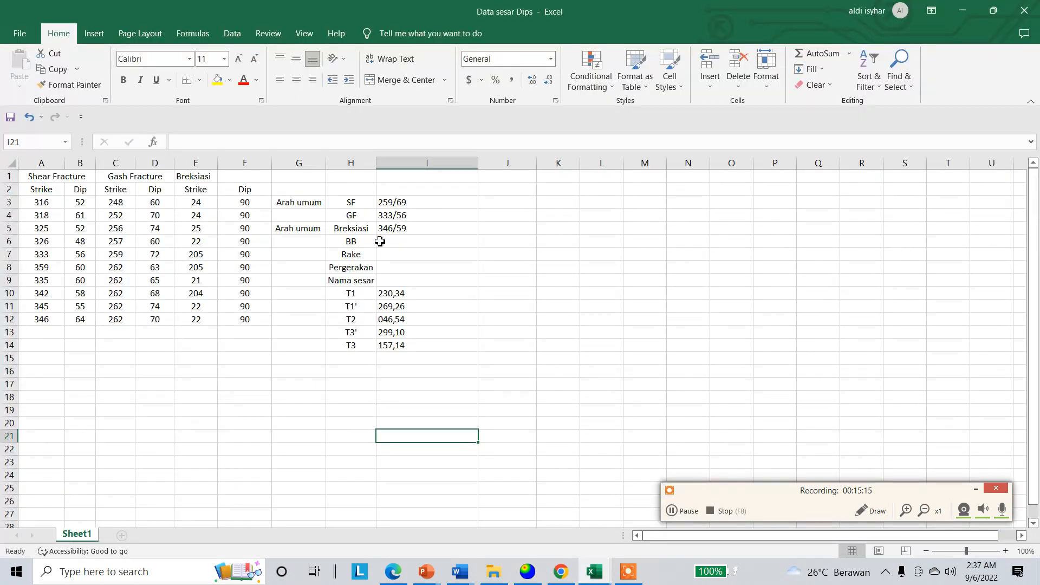
click(403, 244)
text(136,35)
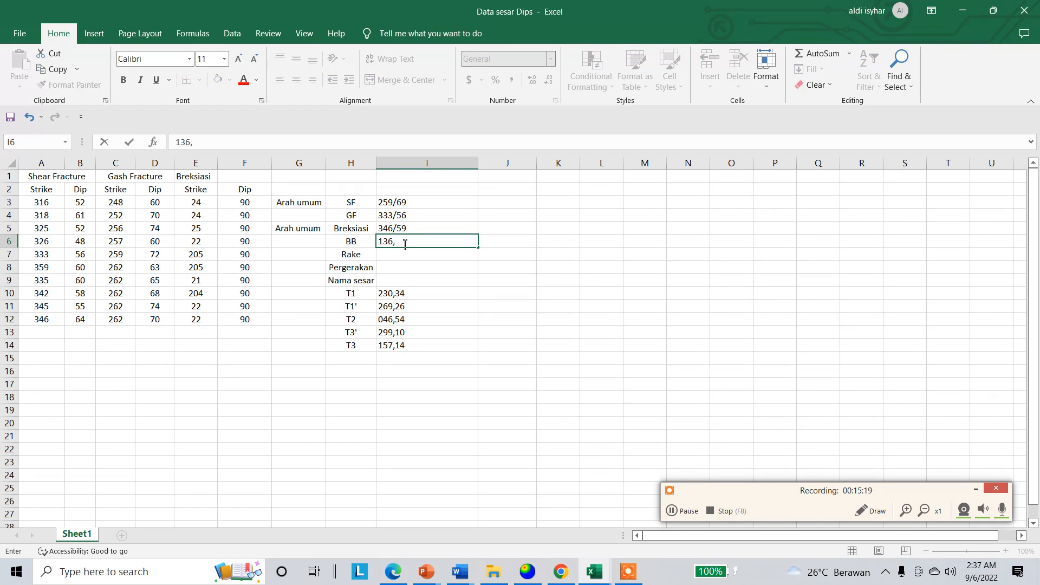
click(365, 370)
drag(405, 257, 401, 287)
click(508, 332)
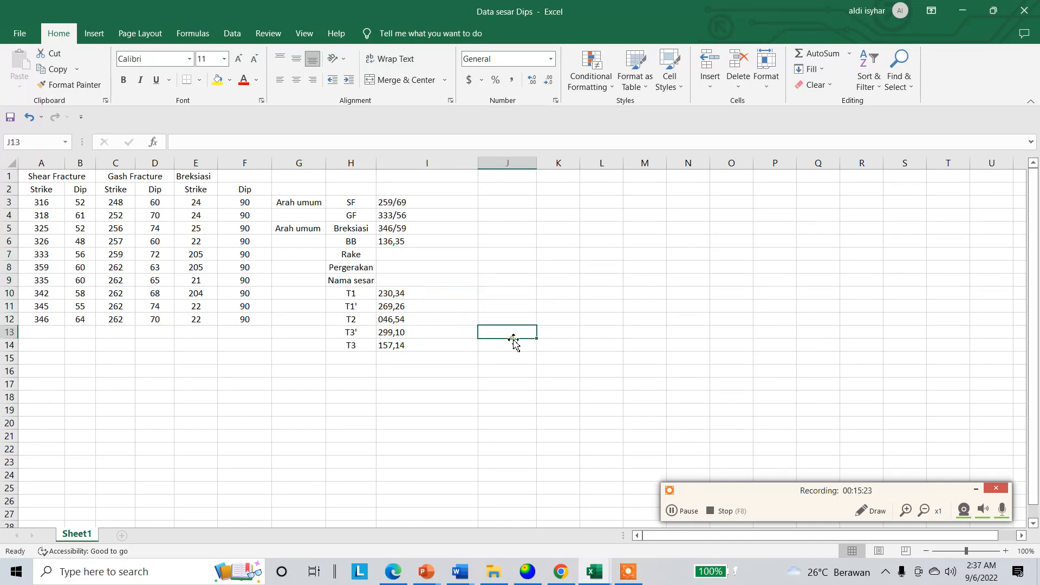
Return to the Dips stereonet and close the user planes dialog without making changes.
click(527, 571)
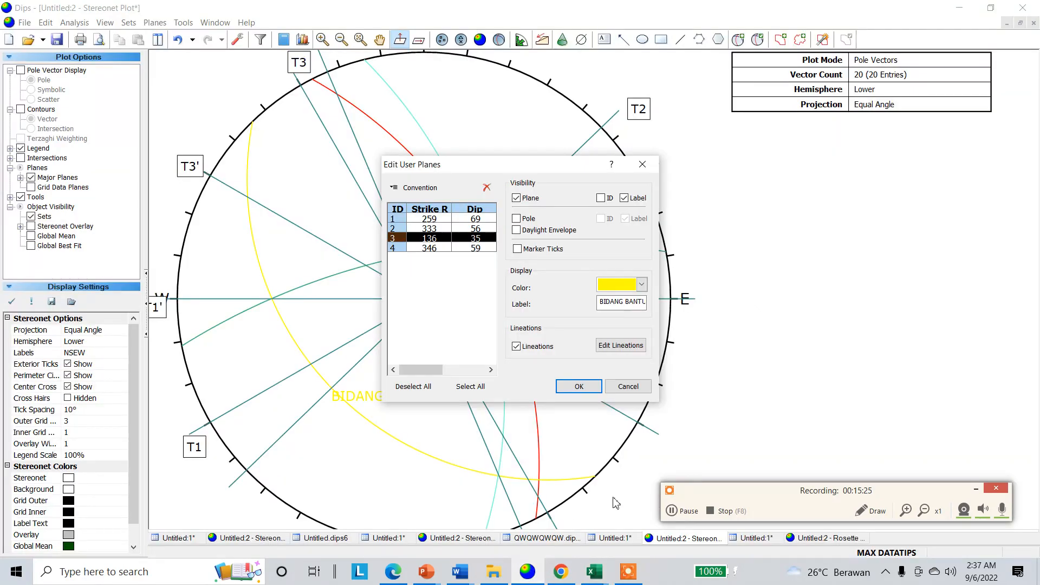
click(642, 165)
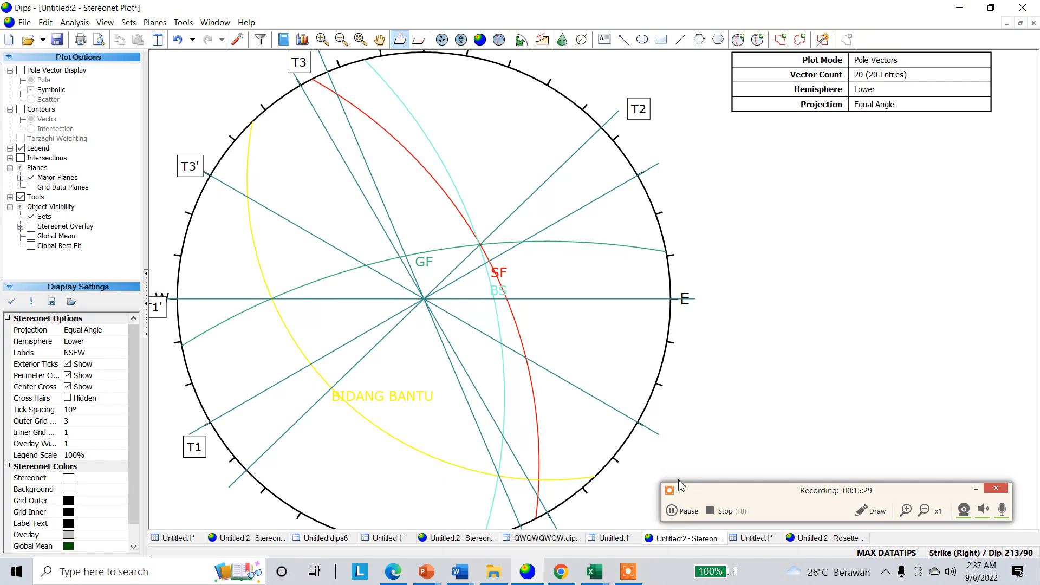
click(688, 510)
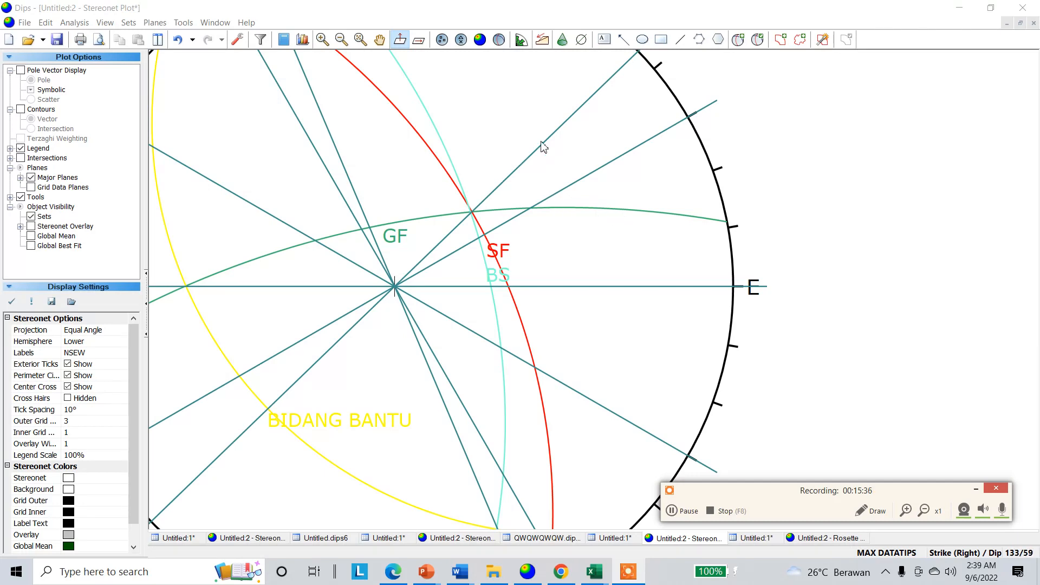
click(624, 39)
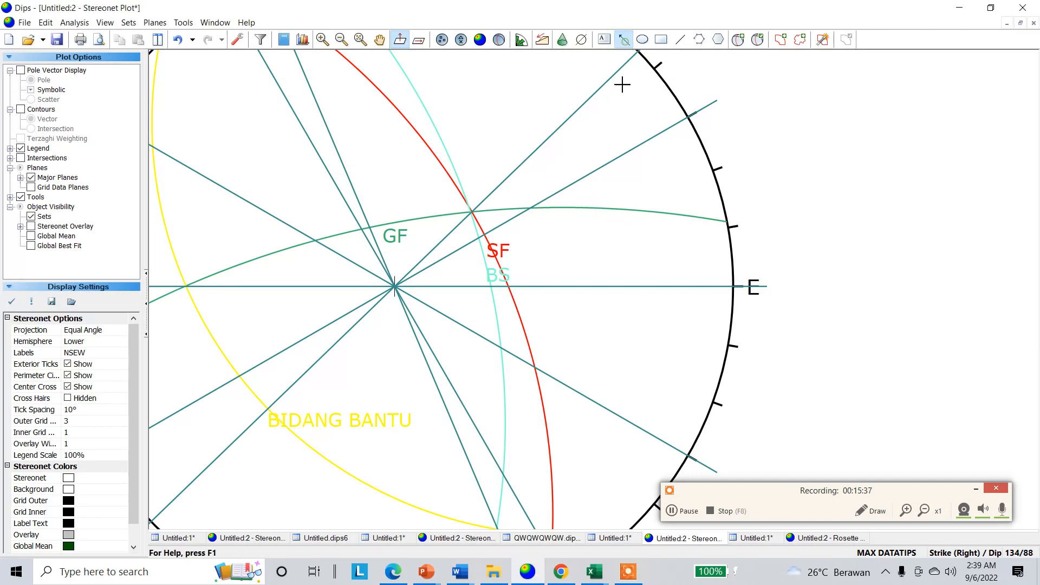
click(511, 286)
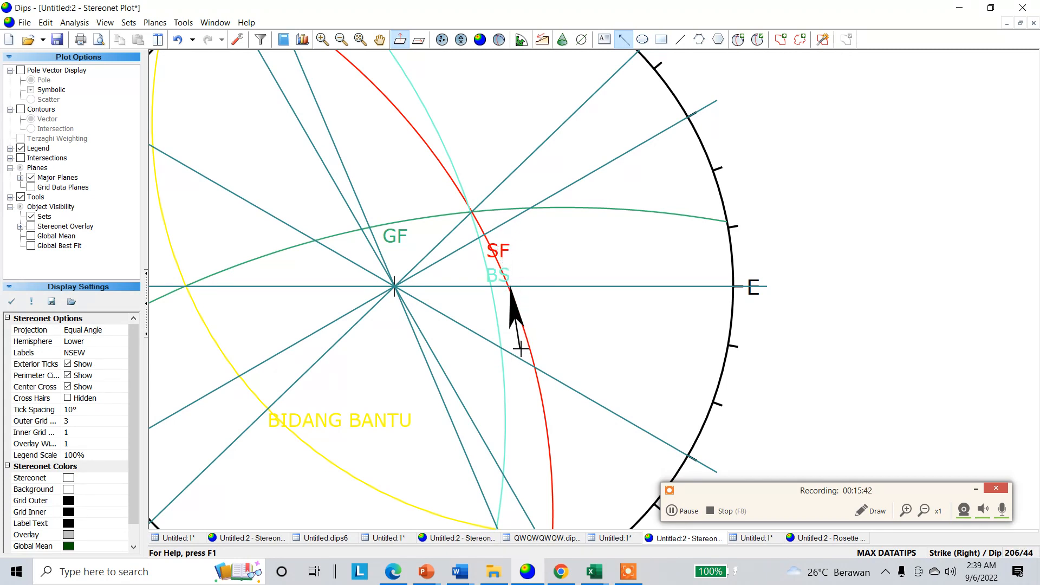
key(Escape)
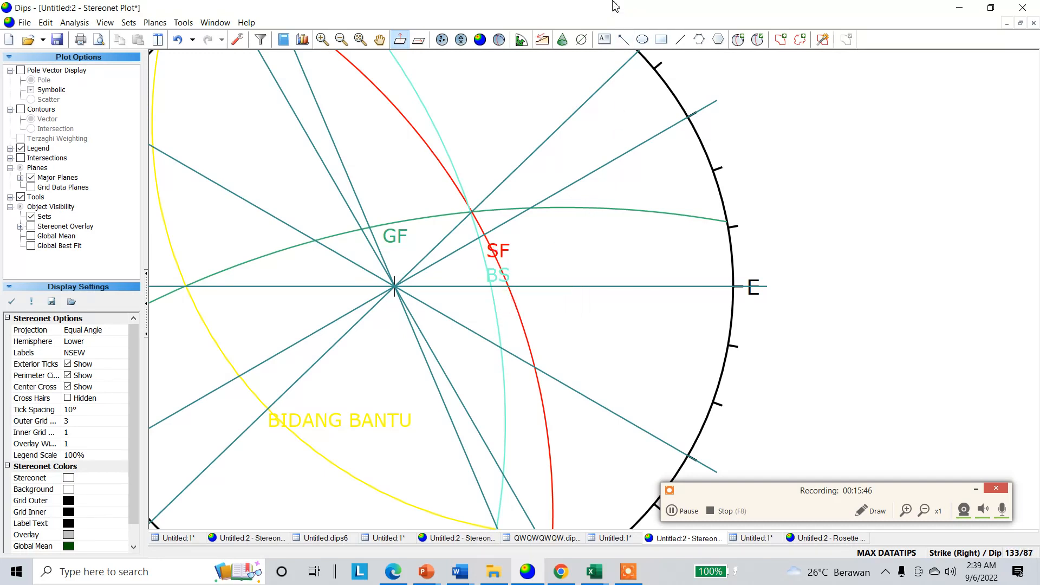
Draw a north-pointing arrow along the east side of the BS plane, just southeast of the stereonet centre.
click(624, 39)
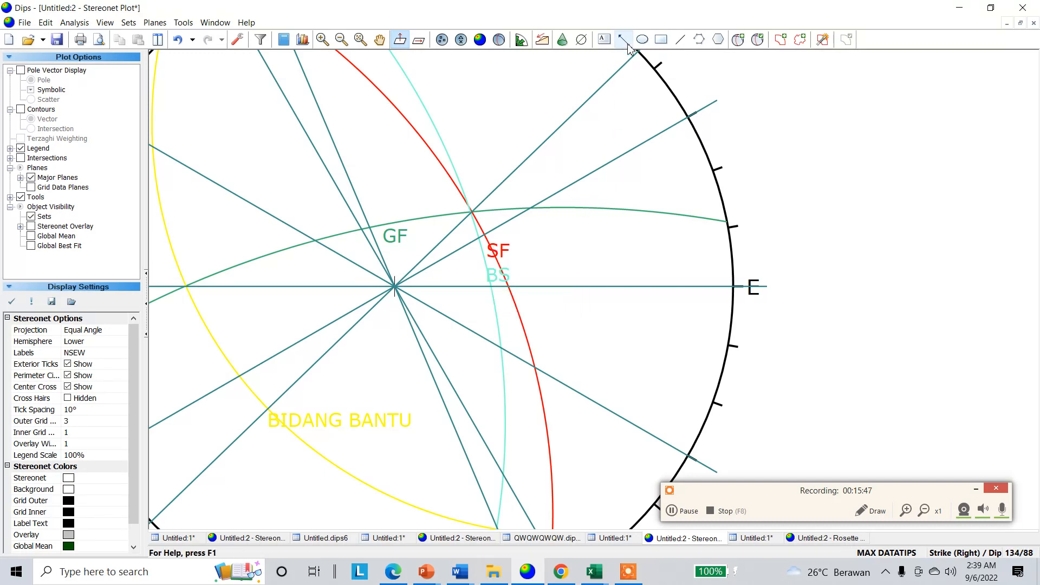
click(504, 305)
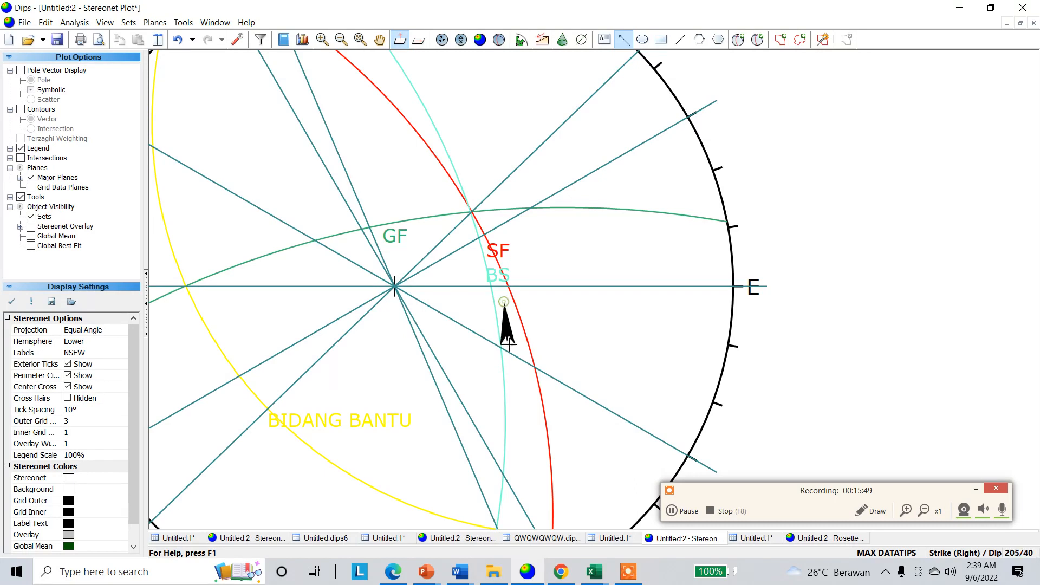
click(511, 390)
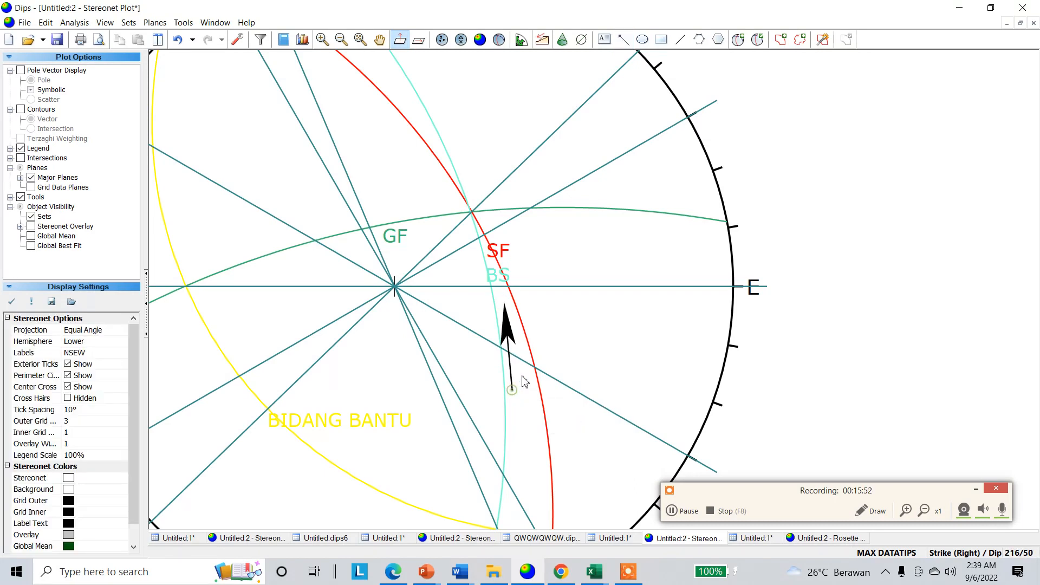
click(624, 39)
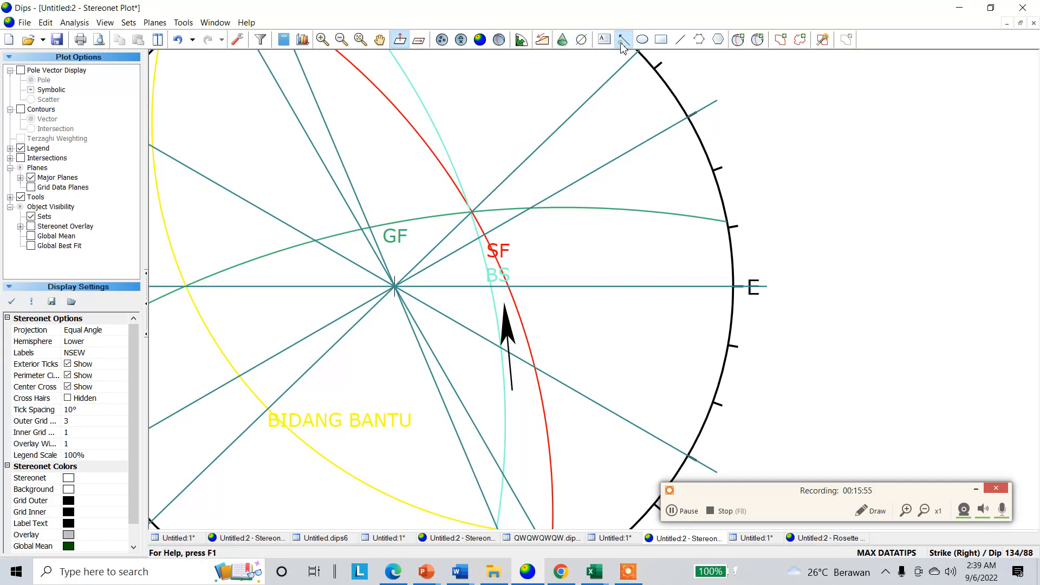
click(485, 306)
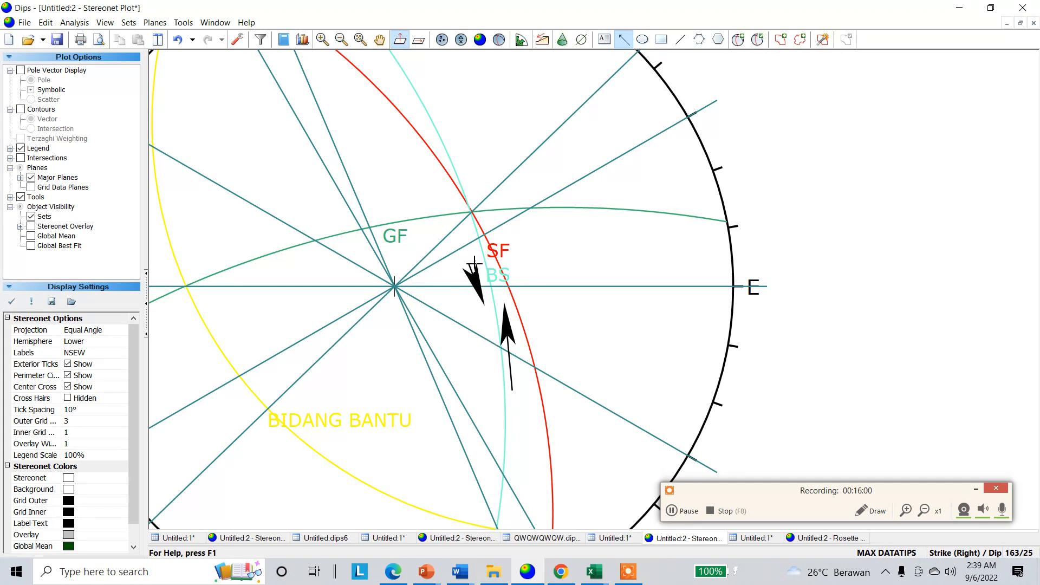
key(Escape)
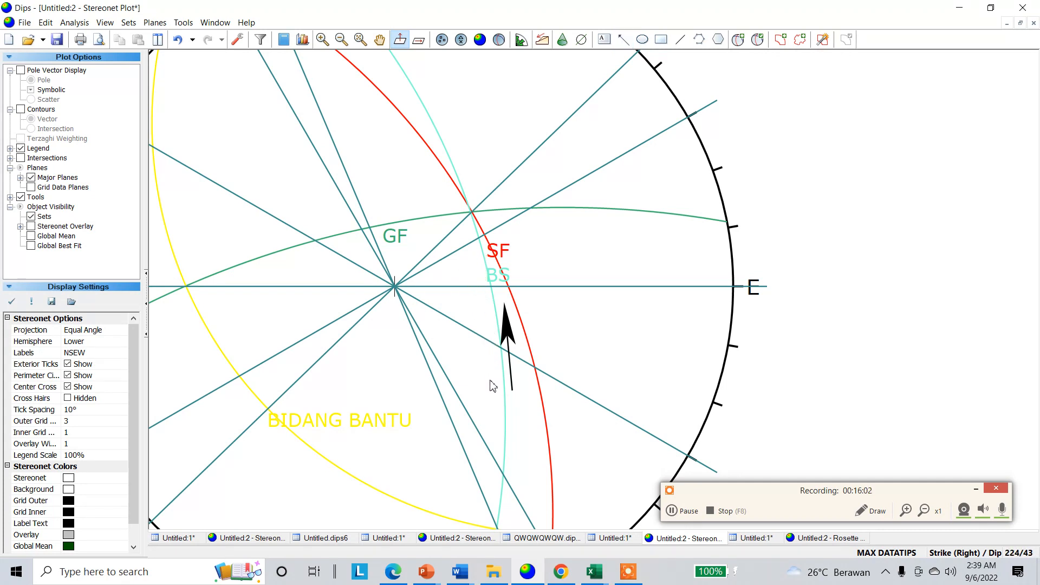
Draw a matching south-pointing arrow along the west side of the BS plane, opposite the north-pointing one.
click(624, 39)
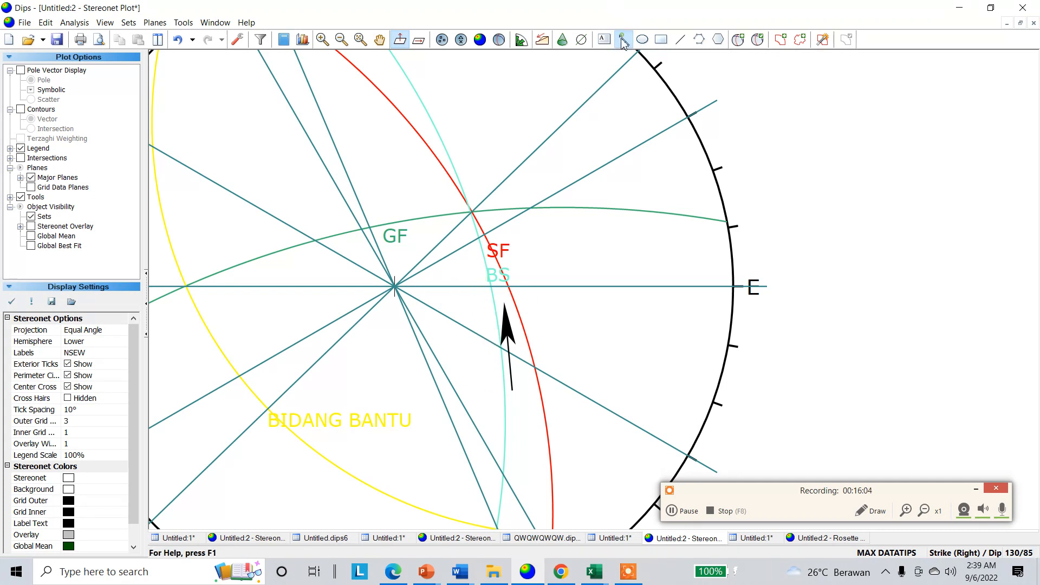
click(493, 389)
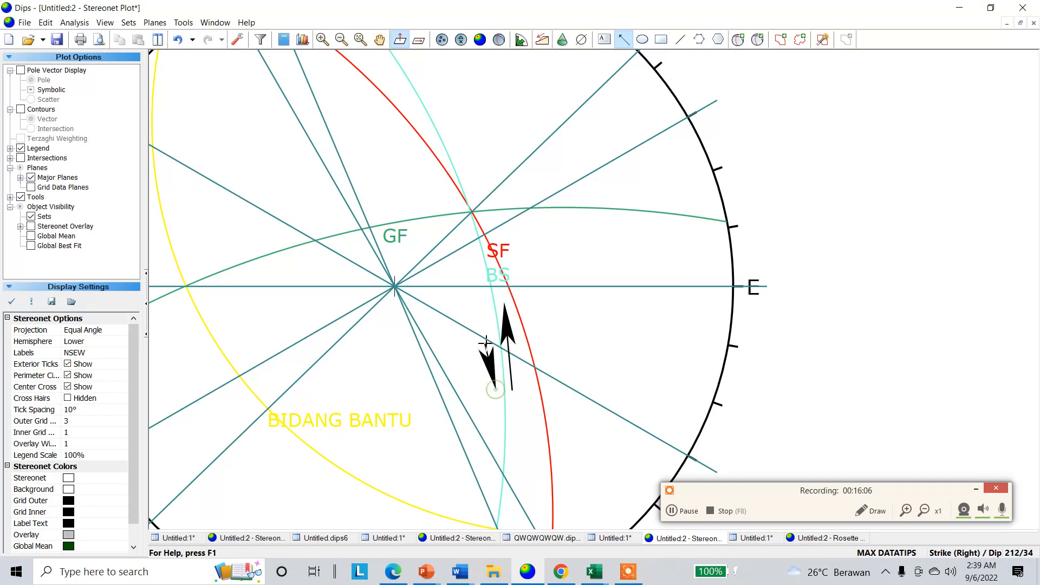
click(486, 306)
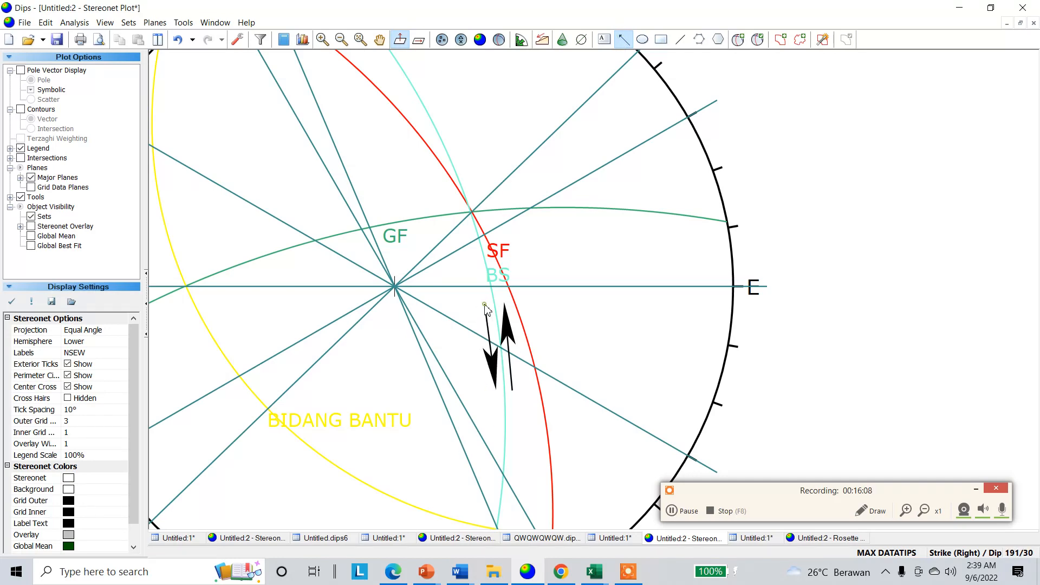
scroll(484, 220, down, 3)
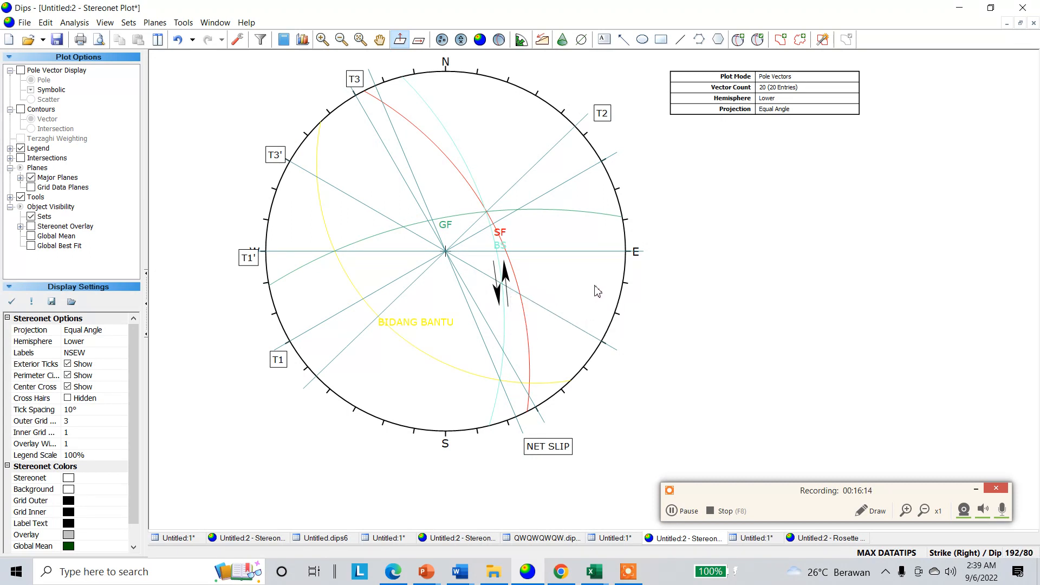
click(671, 511)
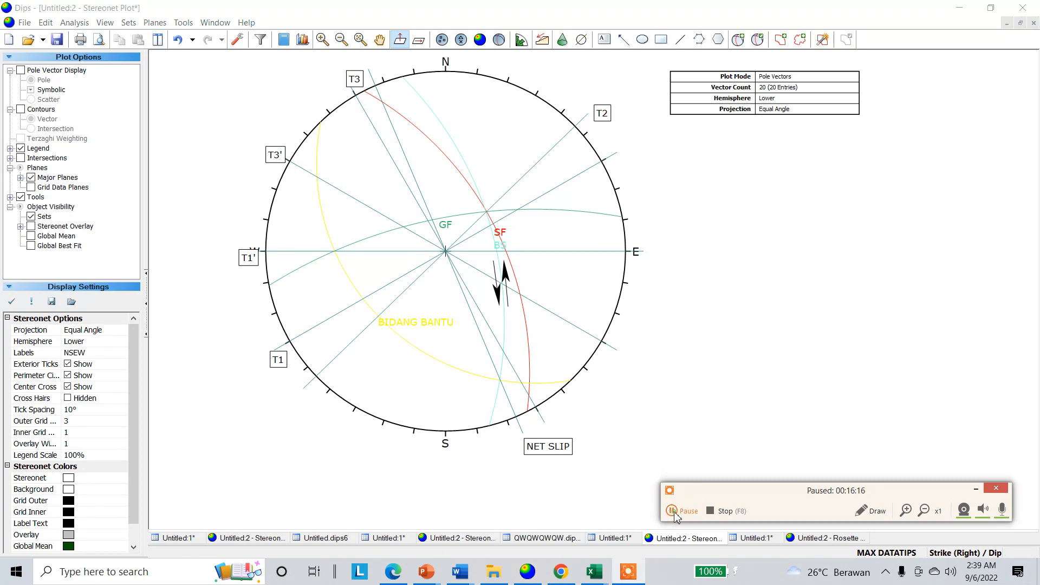
click(671, 511)
click(623, 39)
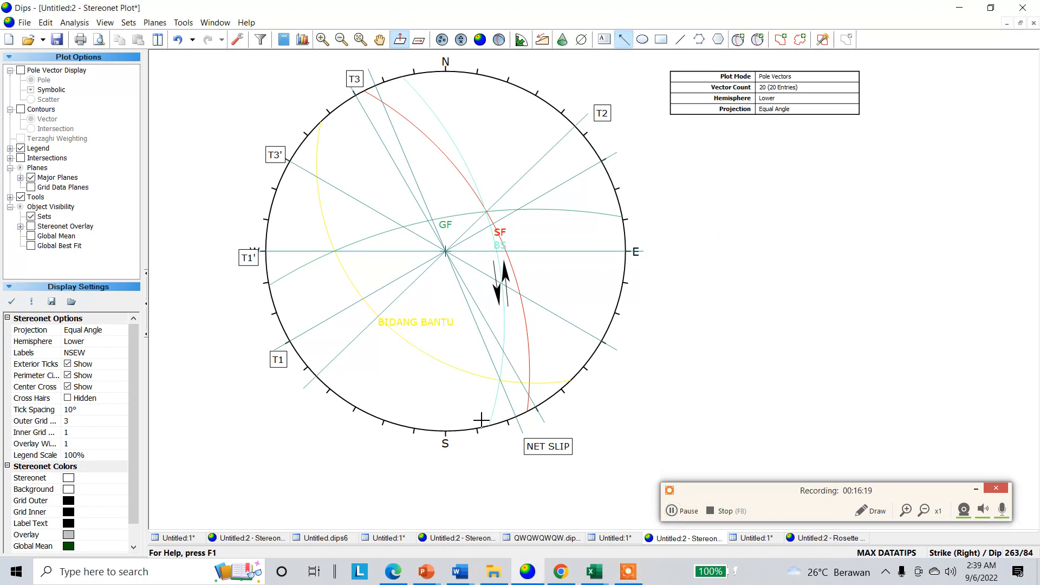
scroll(501, 399, up, 3)
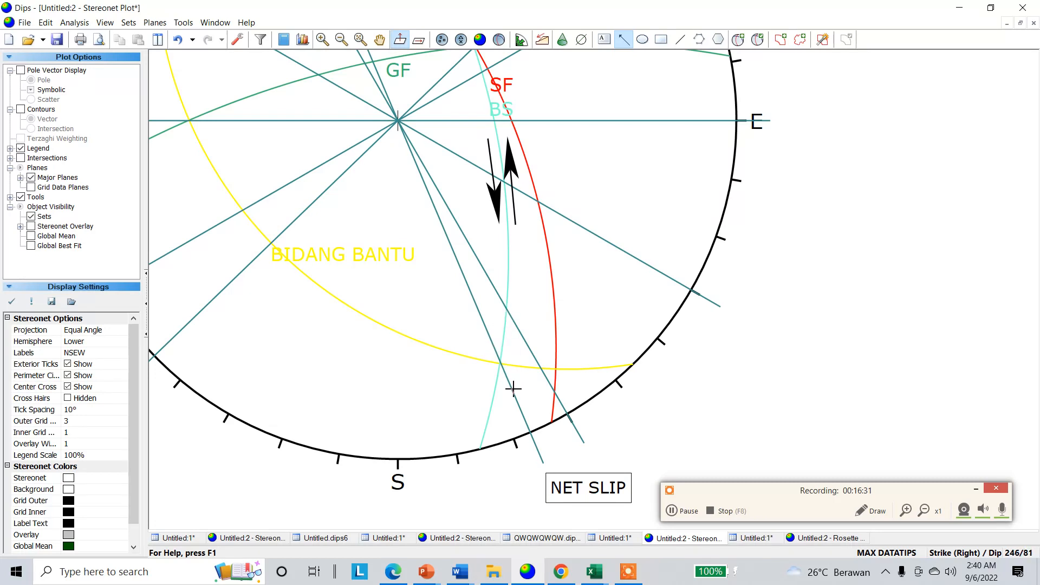
drag(513, 388, 530, 441)
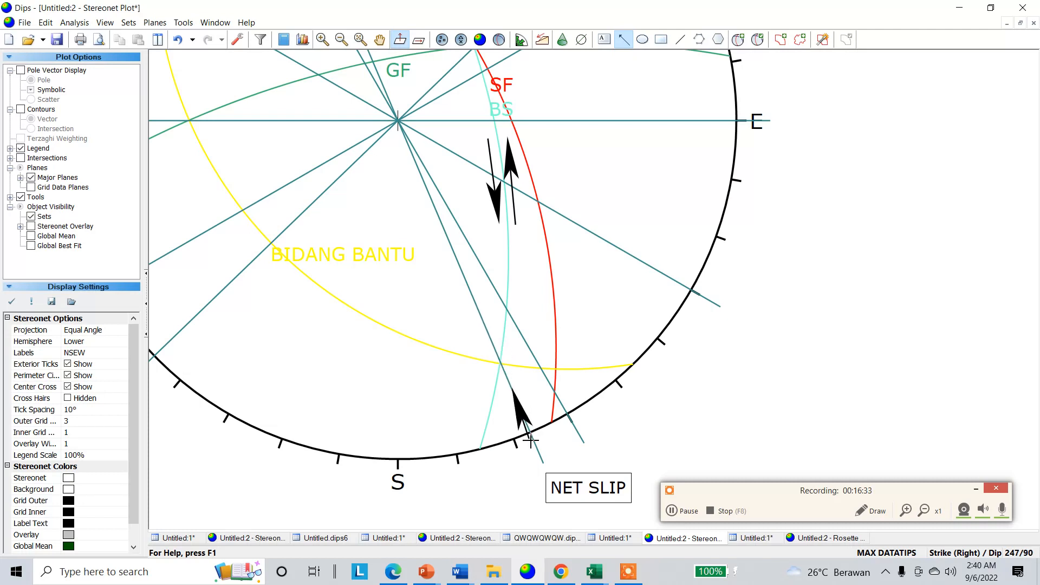
right_click(529, 433)
key(Escape)
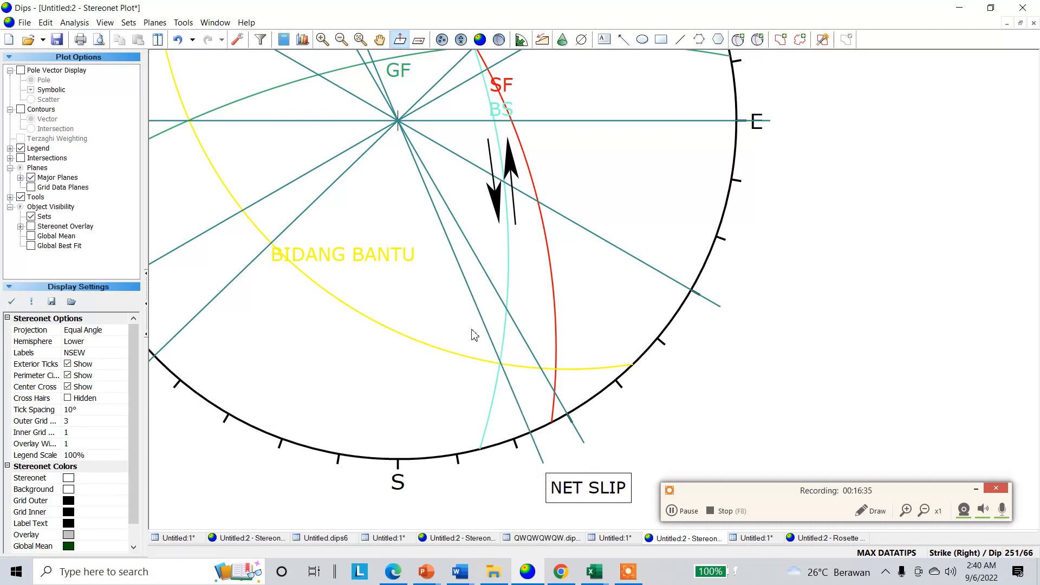
Draw an arrow along the southeastern part of the net slip trend line, crossing the BS plane and pointing towards the stereonet centre.
click(488, 333)
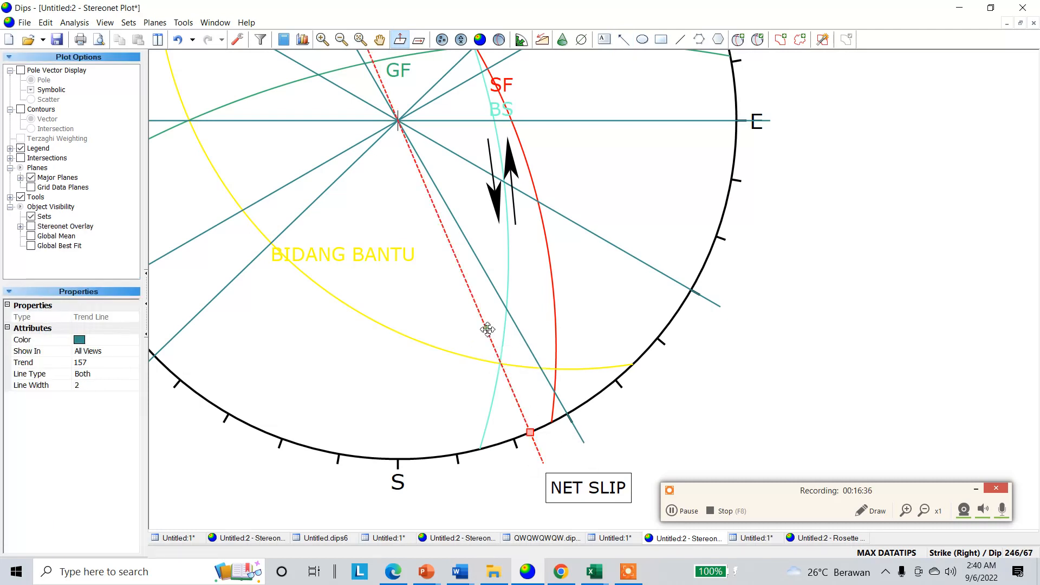
click(623, 39)
click(485, 324)
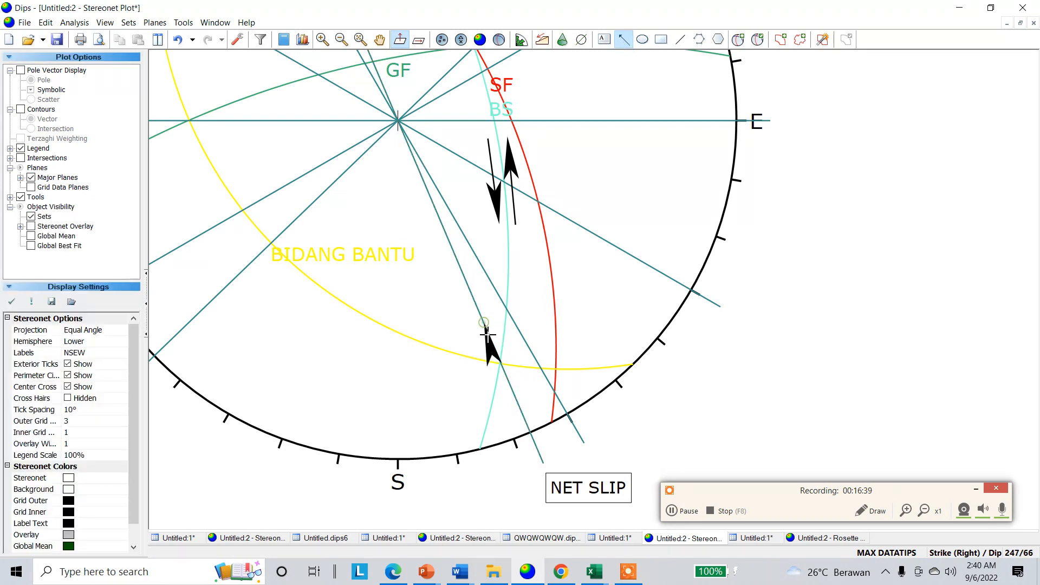
click(521, 408)
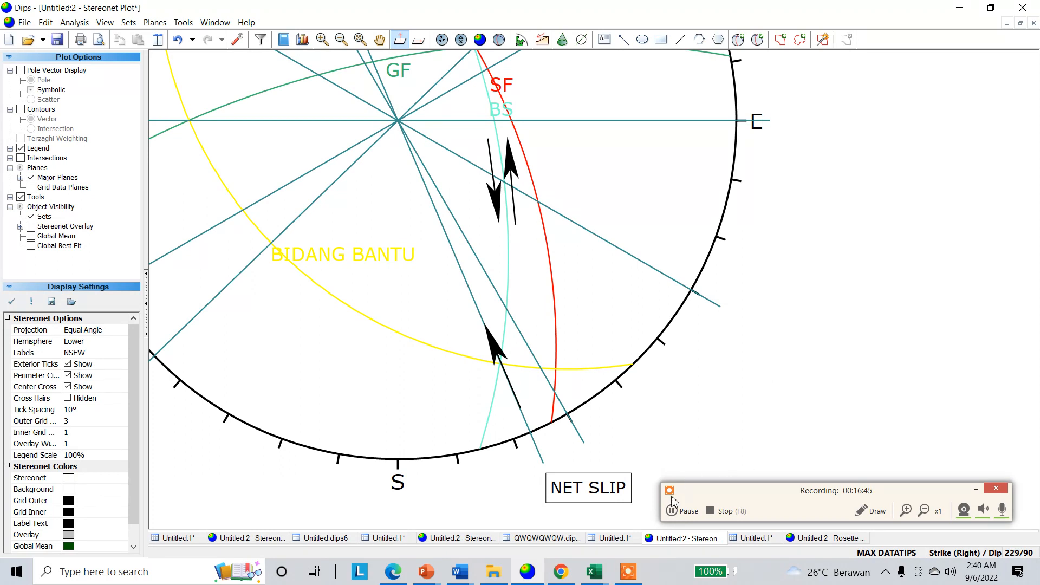
click(682, 509)
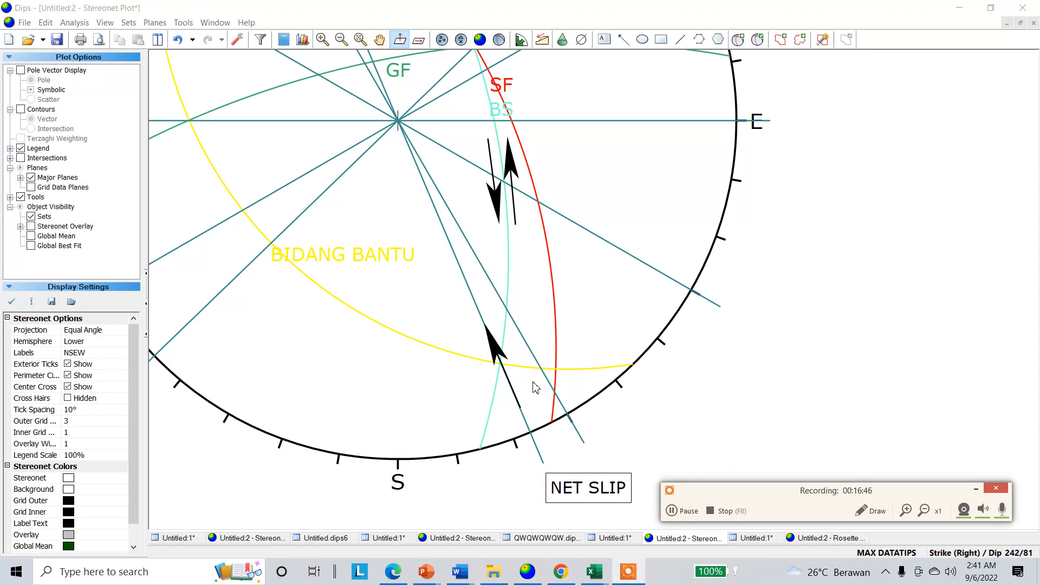
Switch to the Data sesar Dips workbook in Excel and enter NAIK KIRI for Pergerakan.
mouse_move(595, 566)
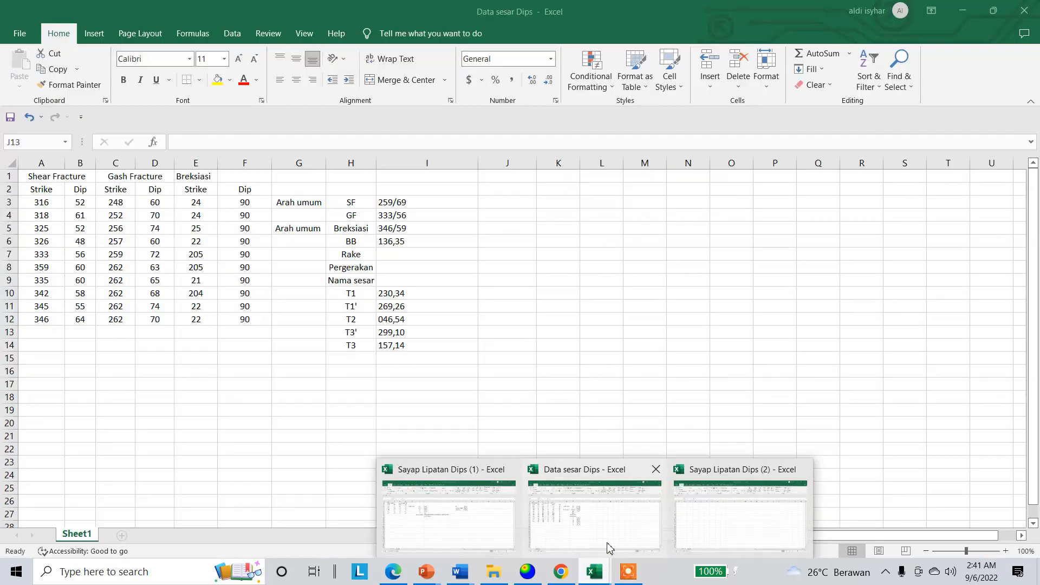
click(607, 545)
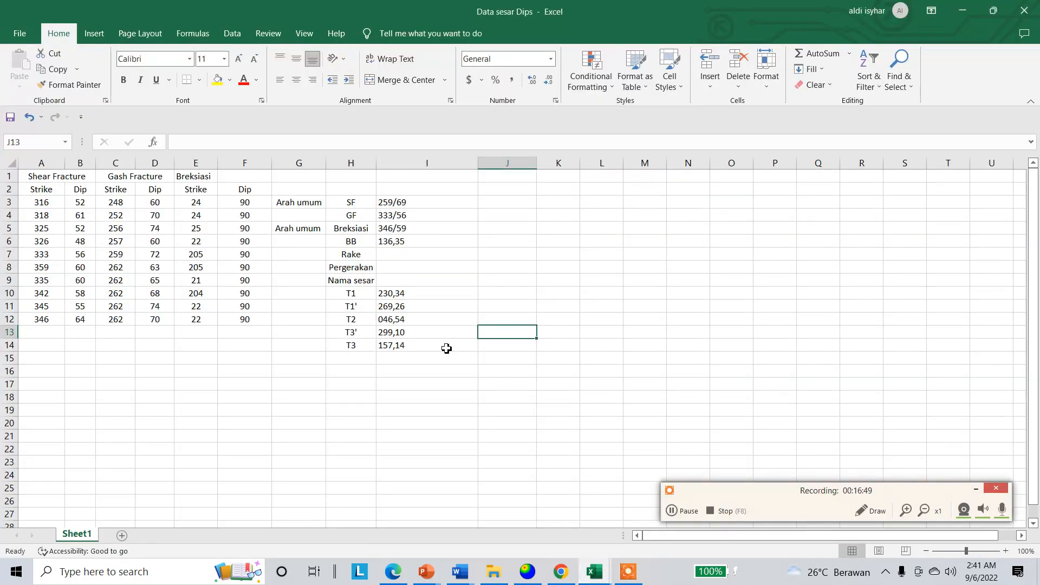
click(409, 269)
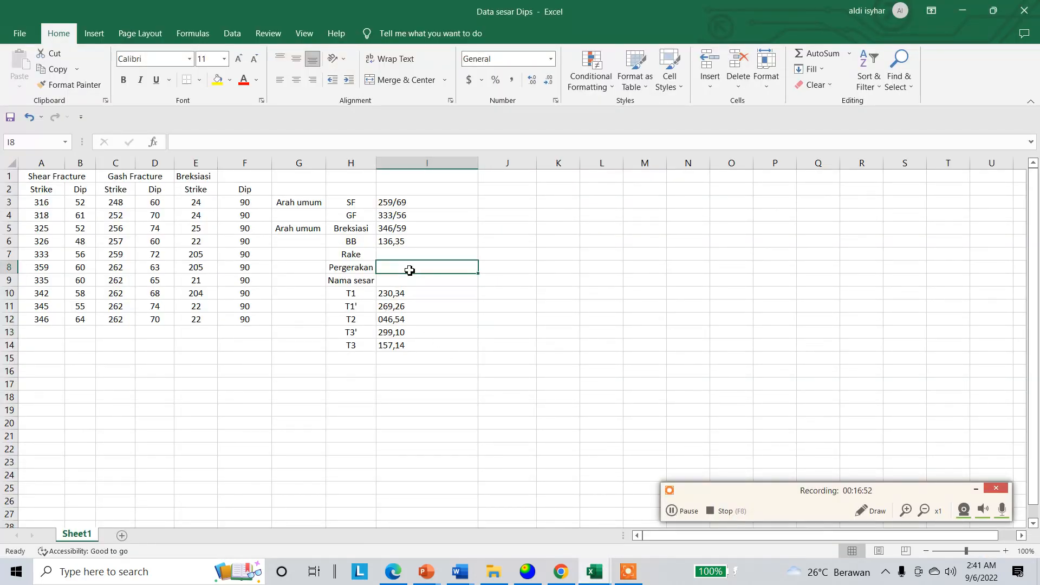
text(NAIK KIRI)
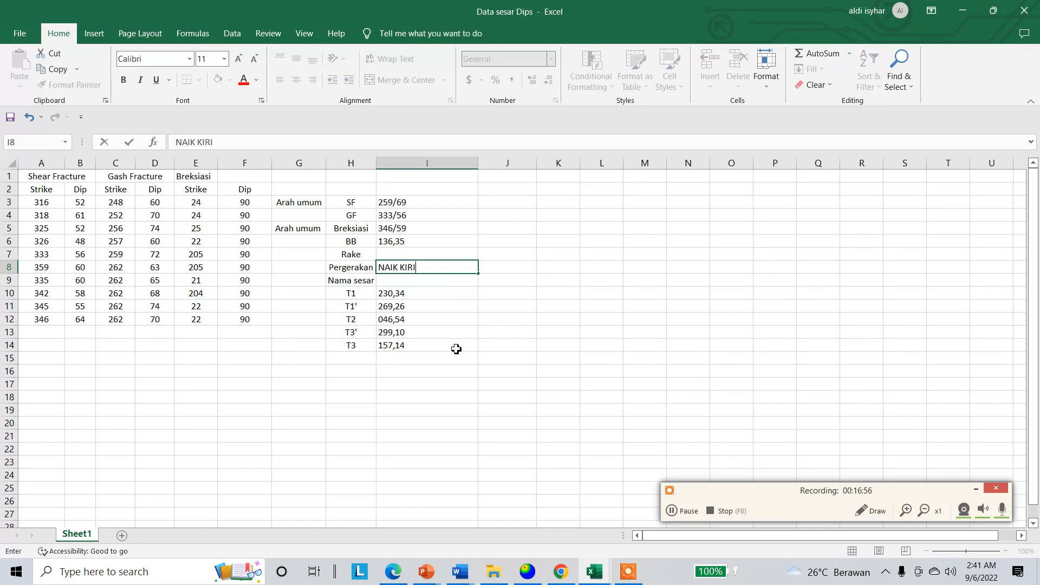
click(467, 360)
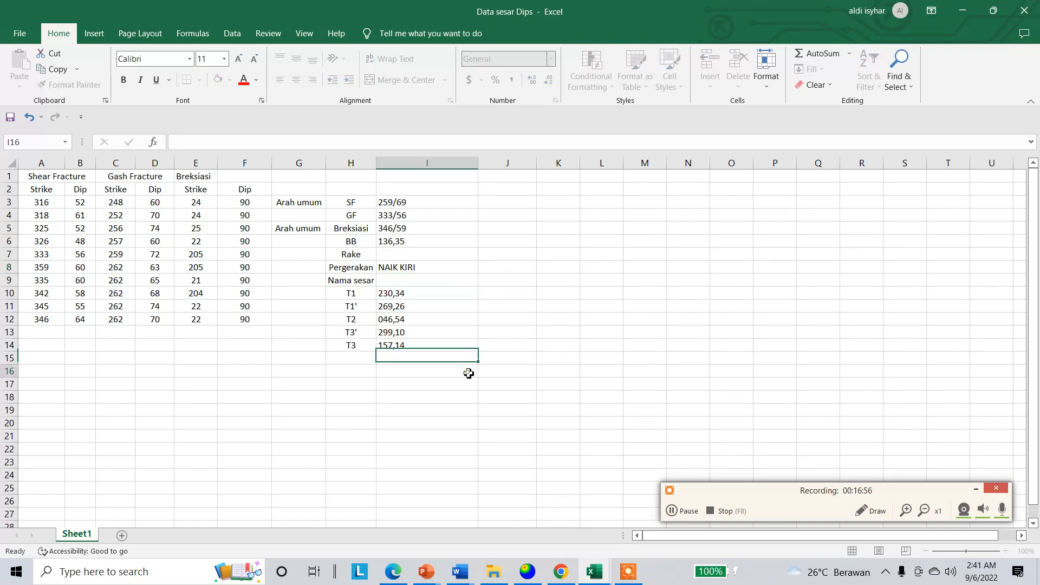
Return to Dips and measure the angle from the BS and Bidang Bantu intersection to the net slip line's southeastern perimeter end.
click(535, 569)
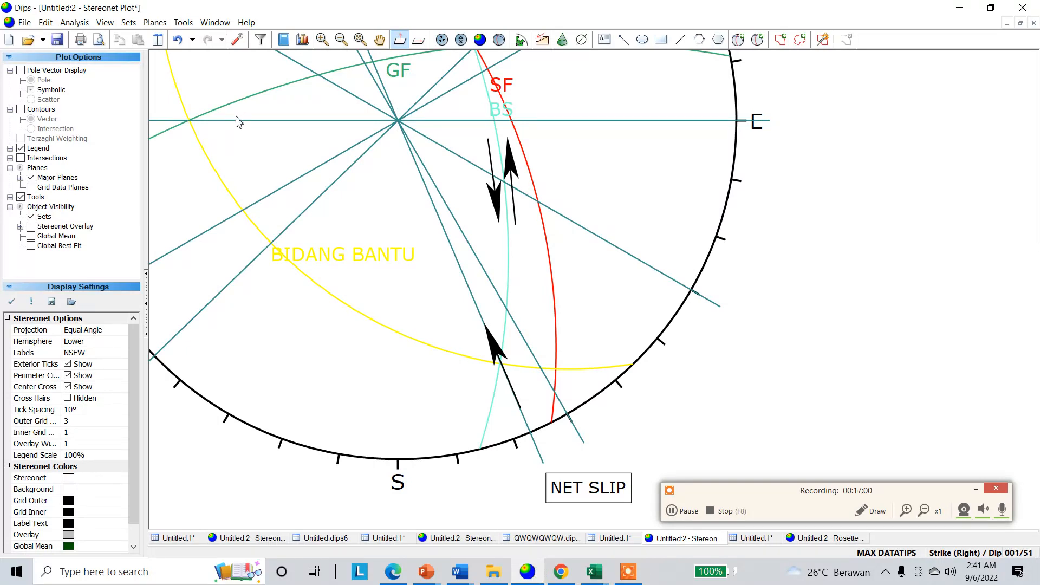
click(183, 22)
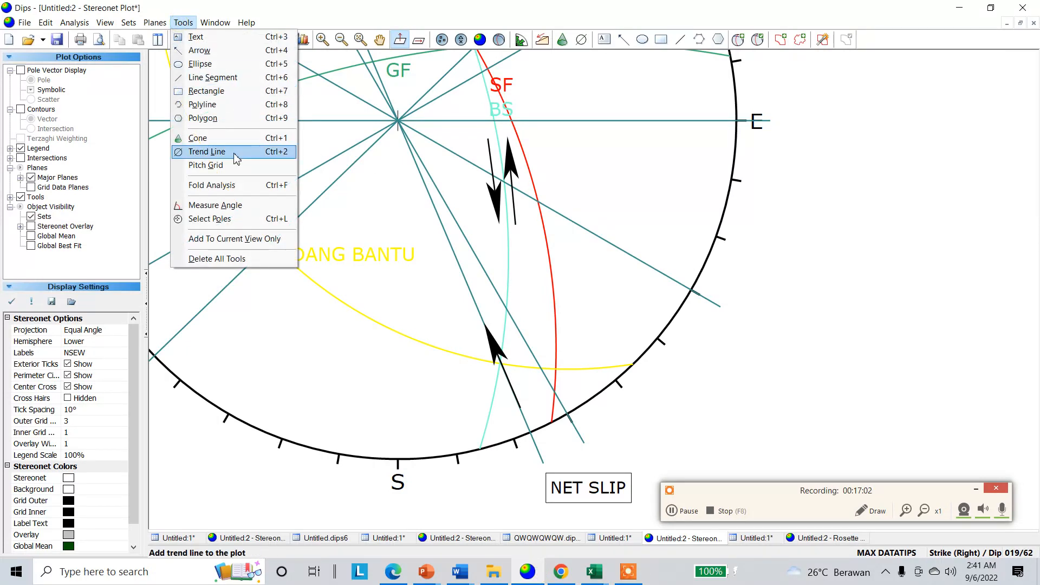
click(242, 215)
scroll(504, 422, up, 3)
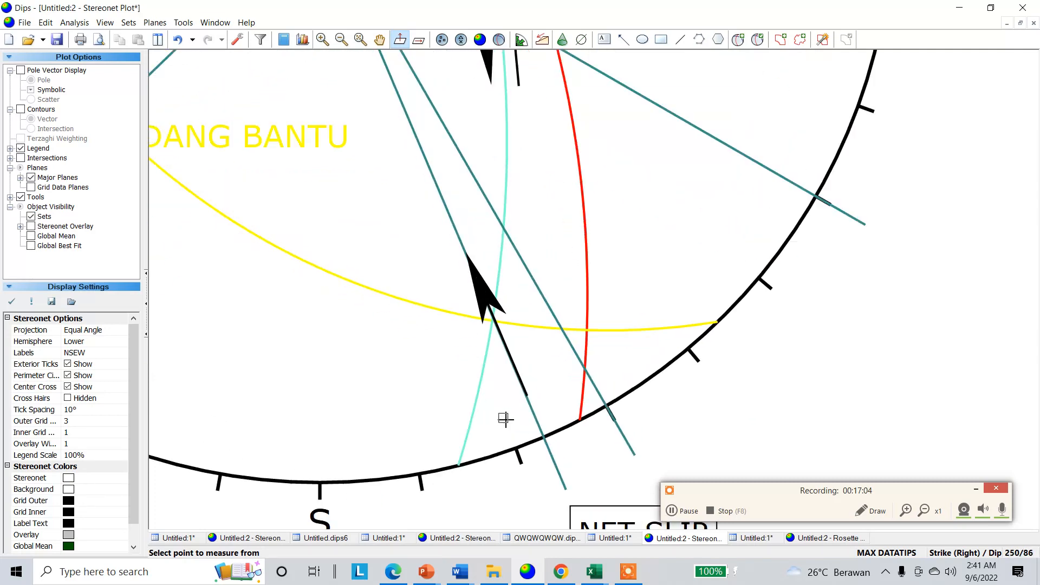
scroll(448, 399, down, 4)
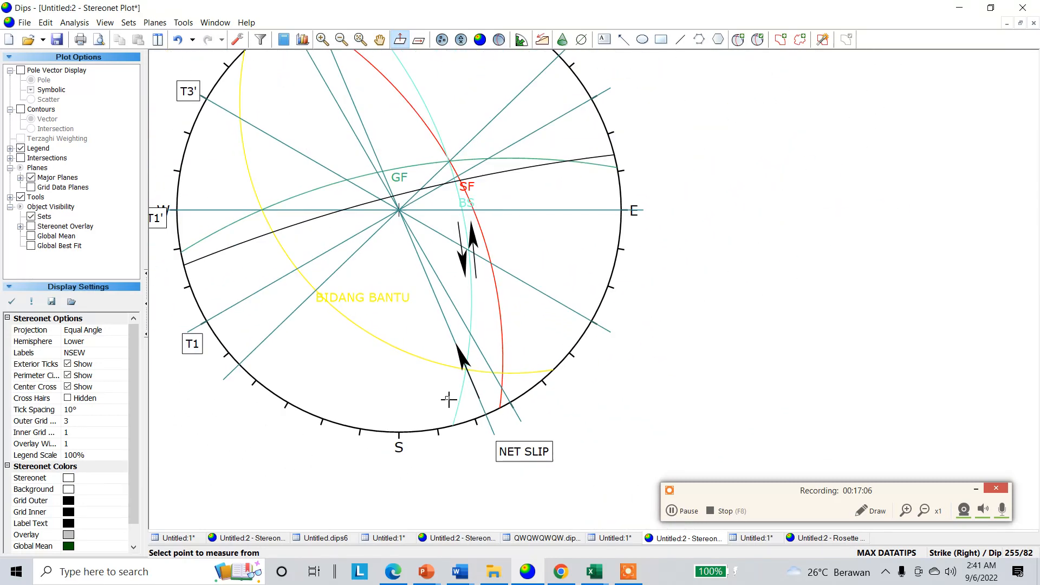
scroll(448, 399, up, 3)
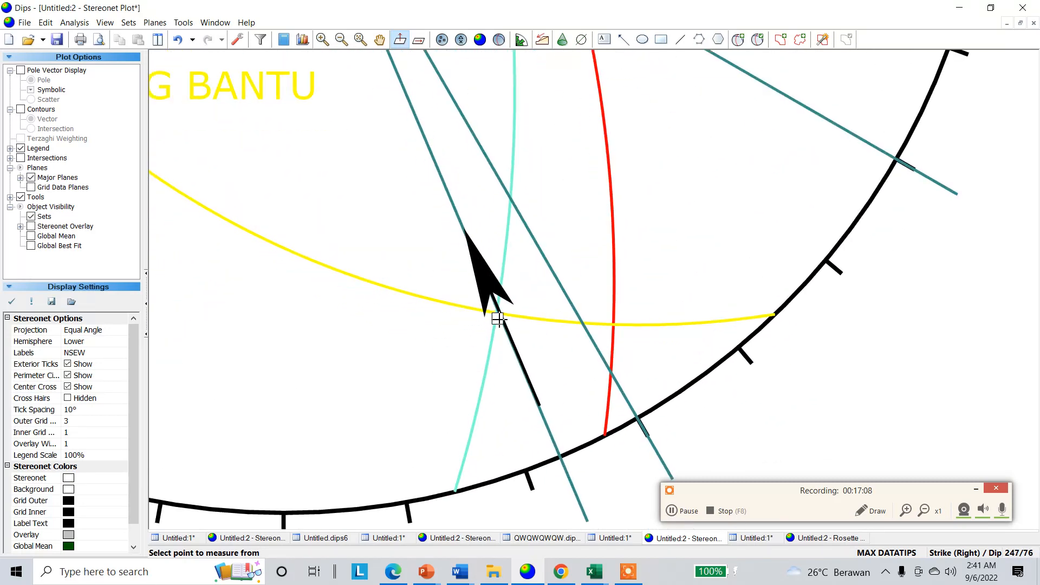
click(497, 314)
click(558, 454)
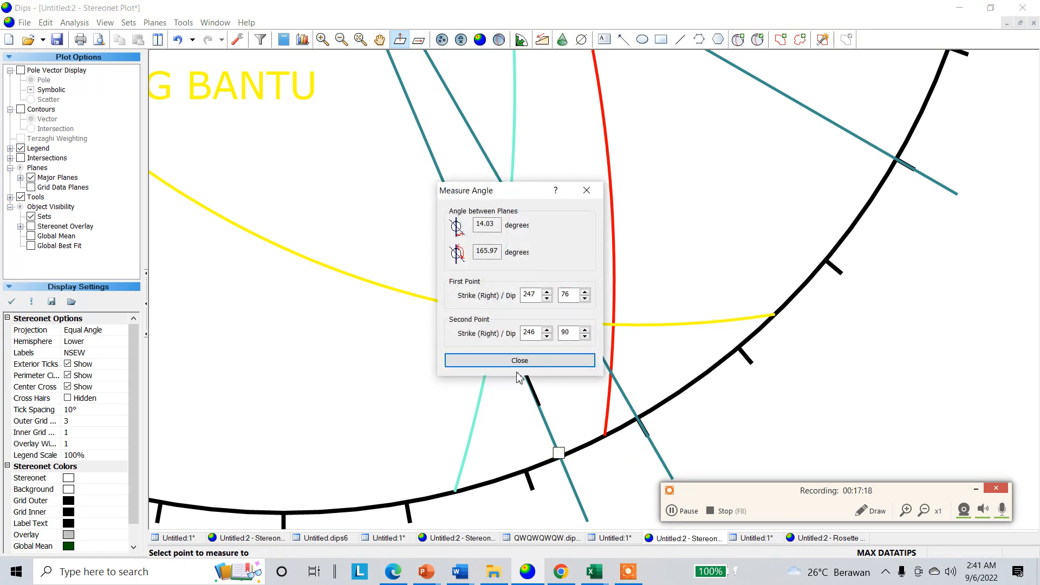
click(678, 511)
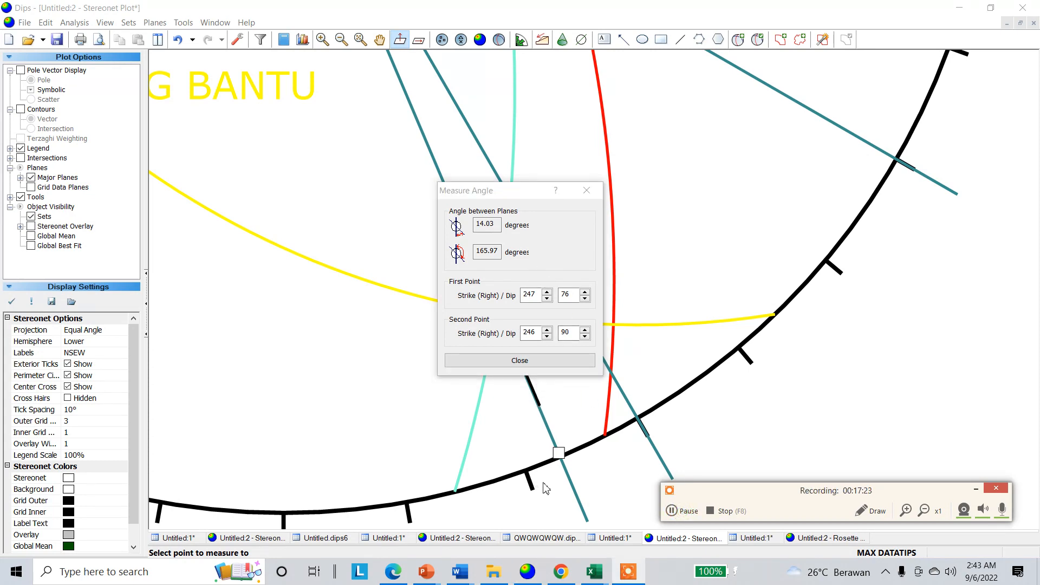
Switch back to the Data sesar Dips workbook in Excel and enter 14 for Rake.
mouse_move(590, 569)
click(576, 494)
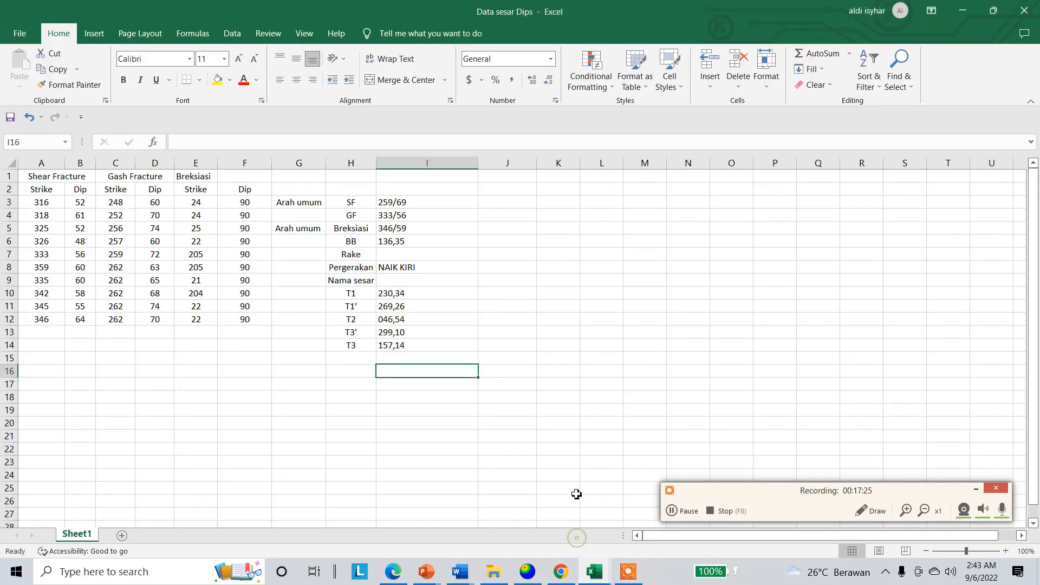
click(411, 257)
text(1)
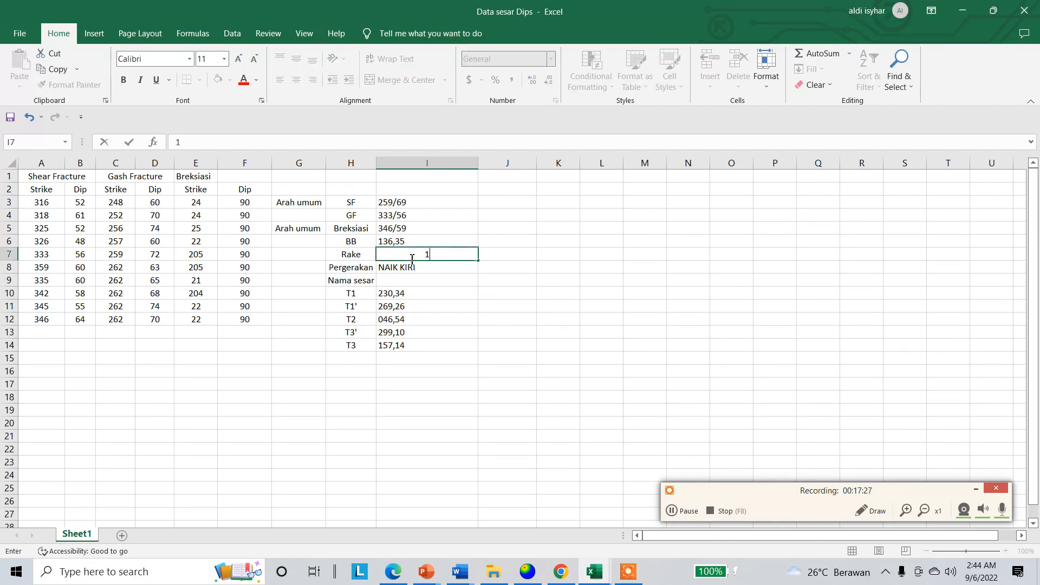
text(4)
click(522, 273)
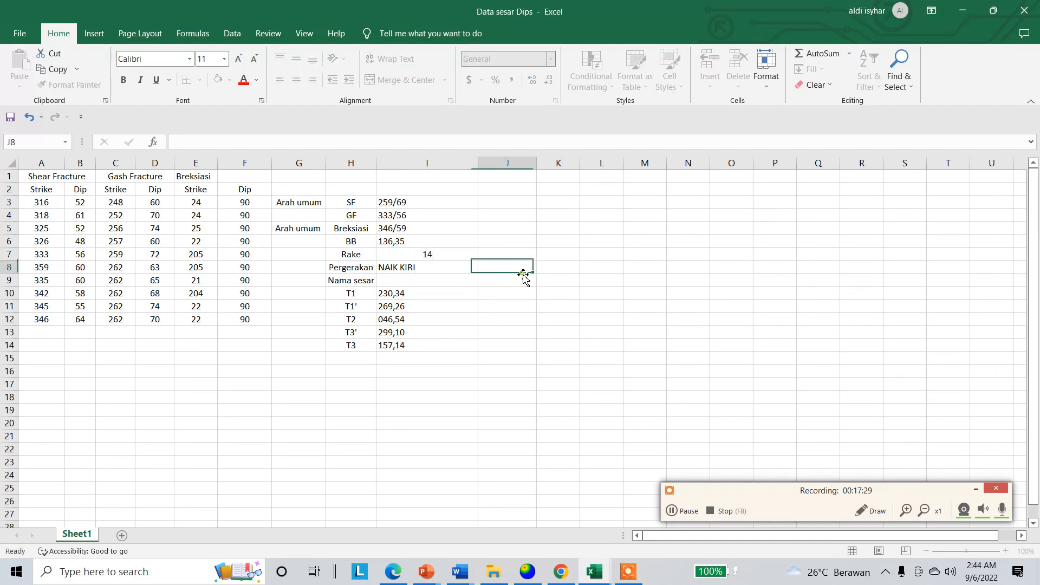
click(428, 254)
click(514, 269)
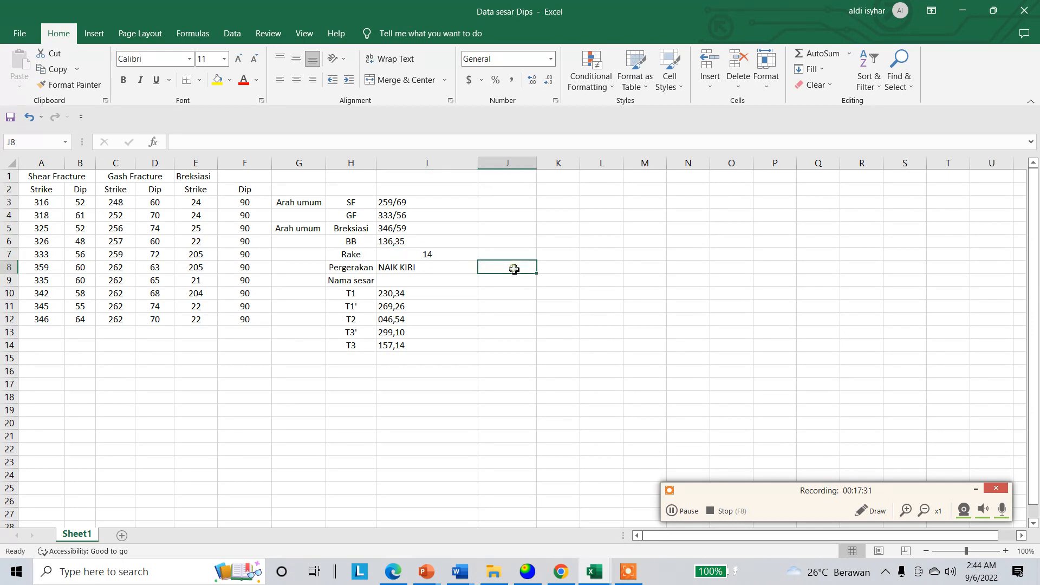
click(459, 280)
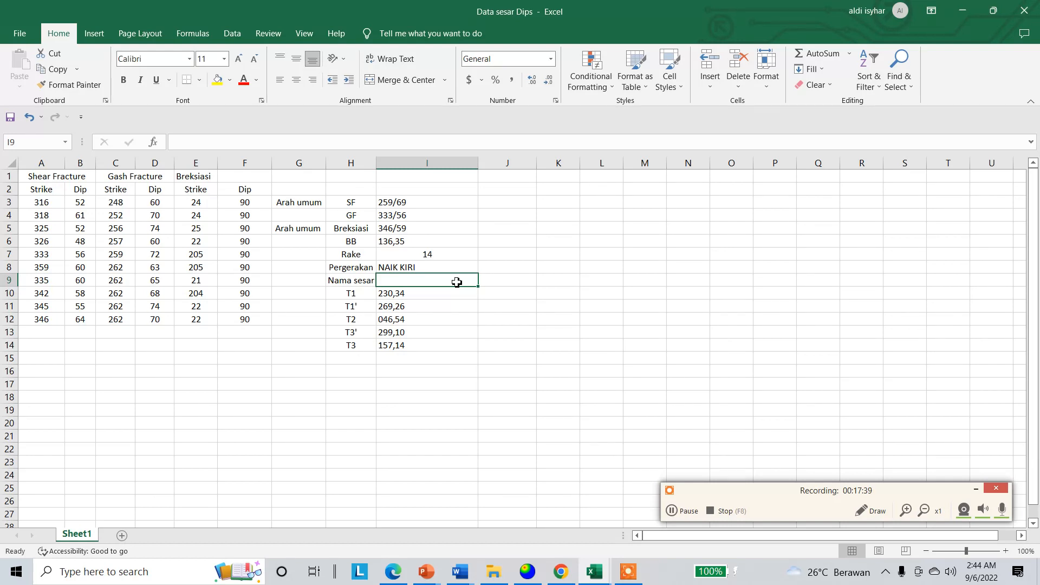
click(541, 293)
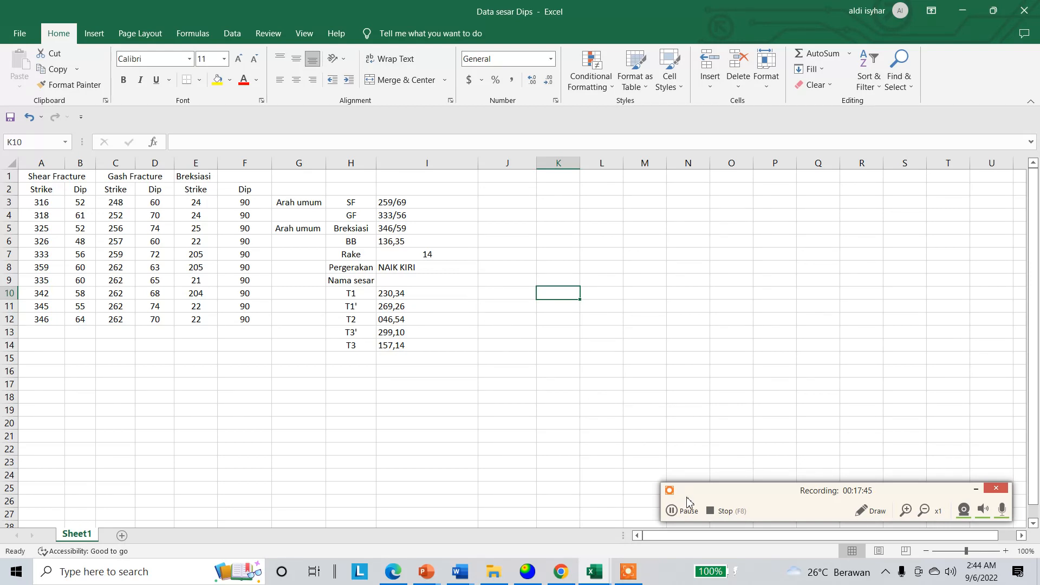
click(688, 510)
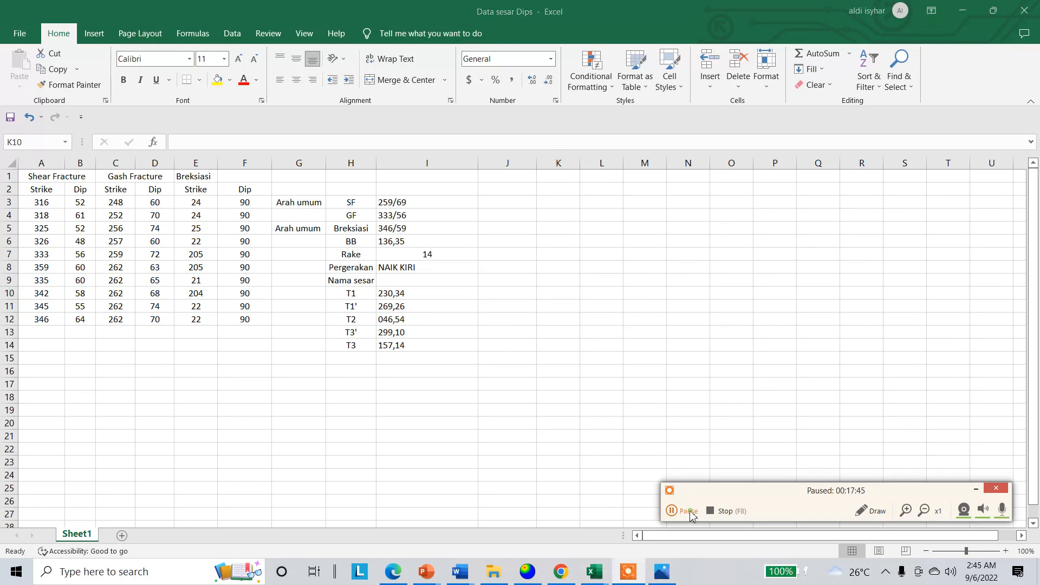
click(690, 511)
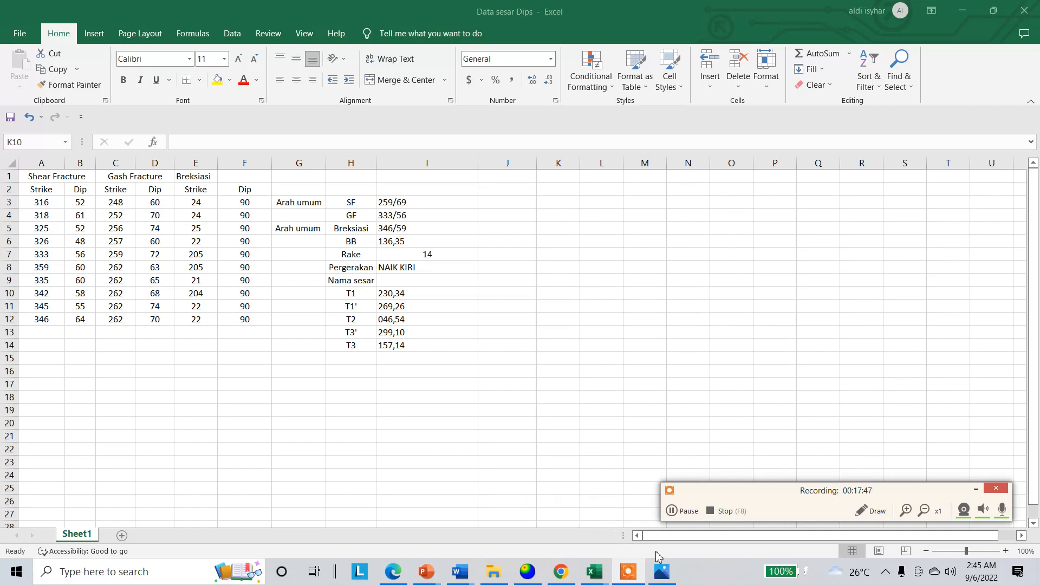
Switch to the fault classification diagram in the image viewer and examine its slip sectors and the pitch and dip chart.
click(662, 570)
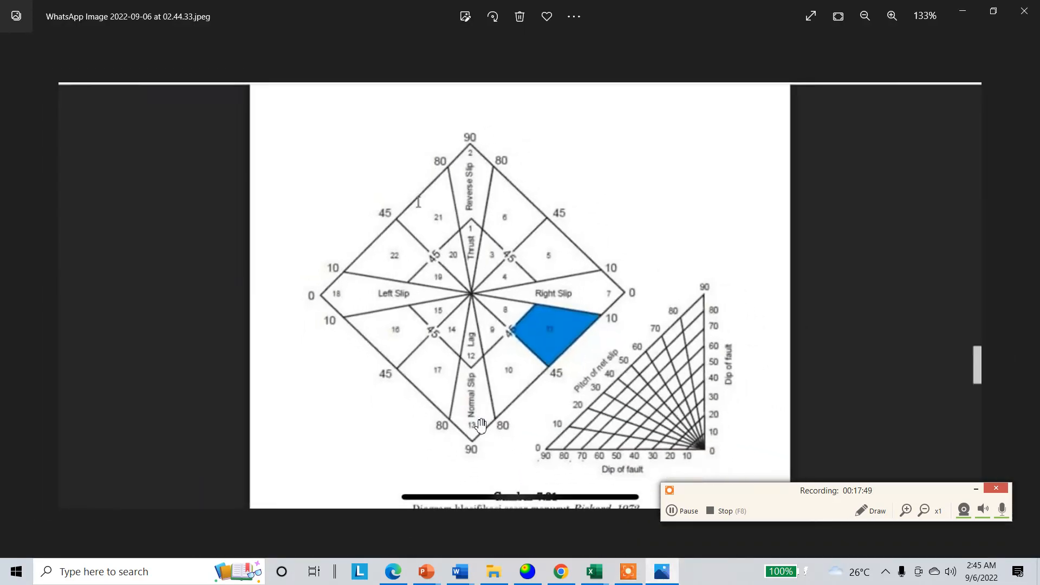
scroll(481, 425, up, 2)
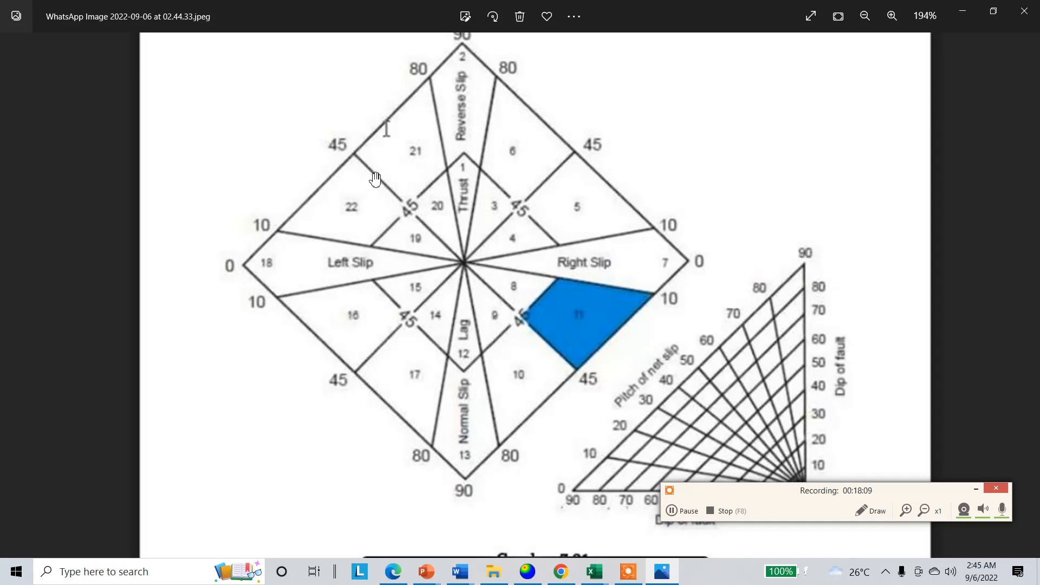
scroll(372, 206, up, 3)
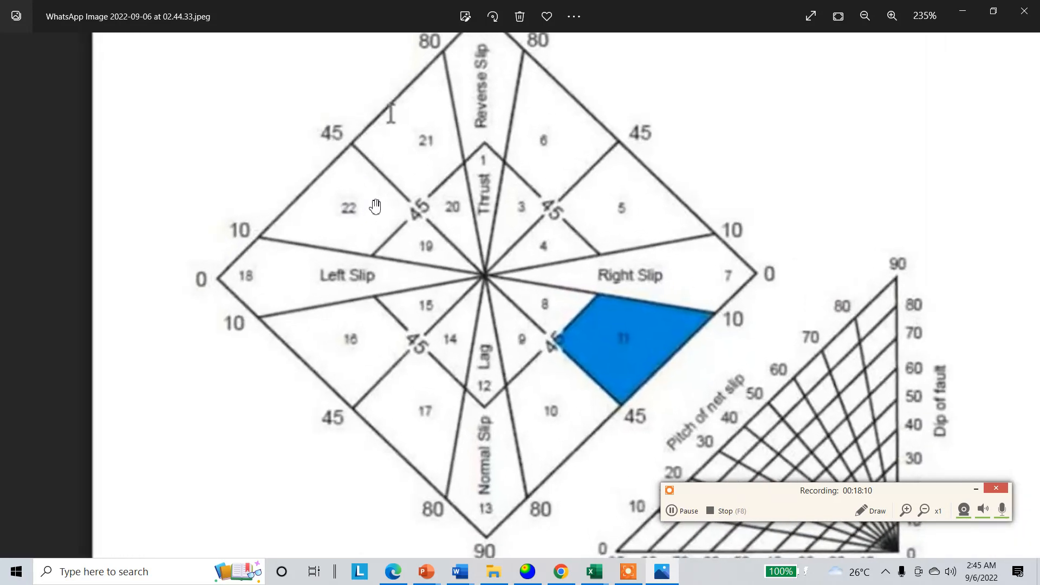
scroll(392, 215, down, 10)
scroll(386, 217, up, 4)
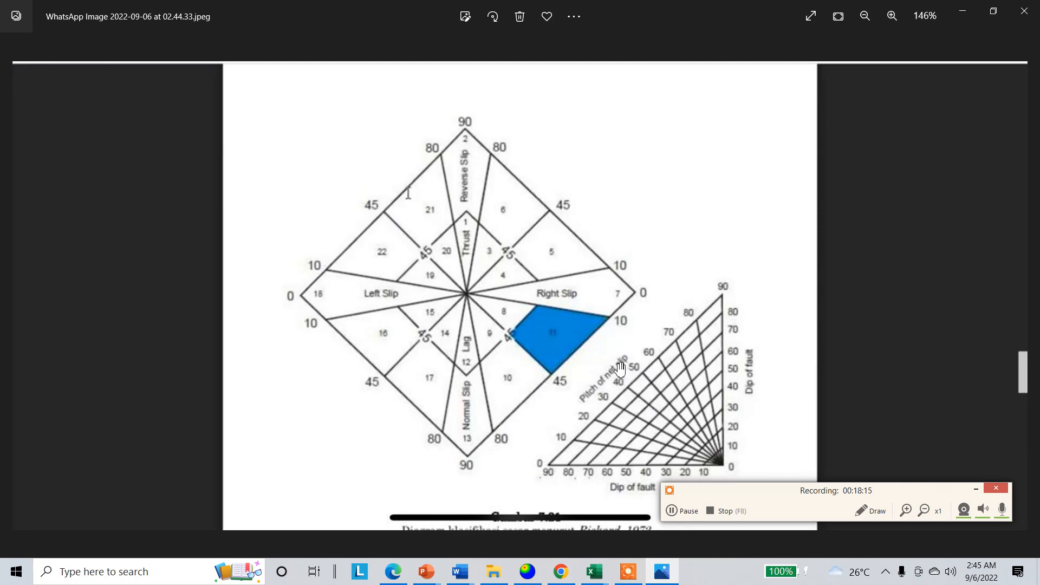
click(681, 512)
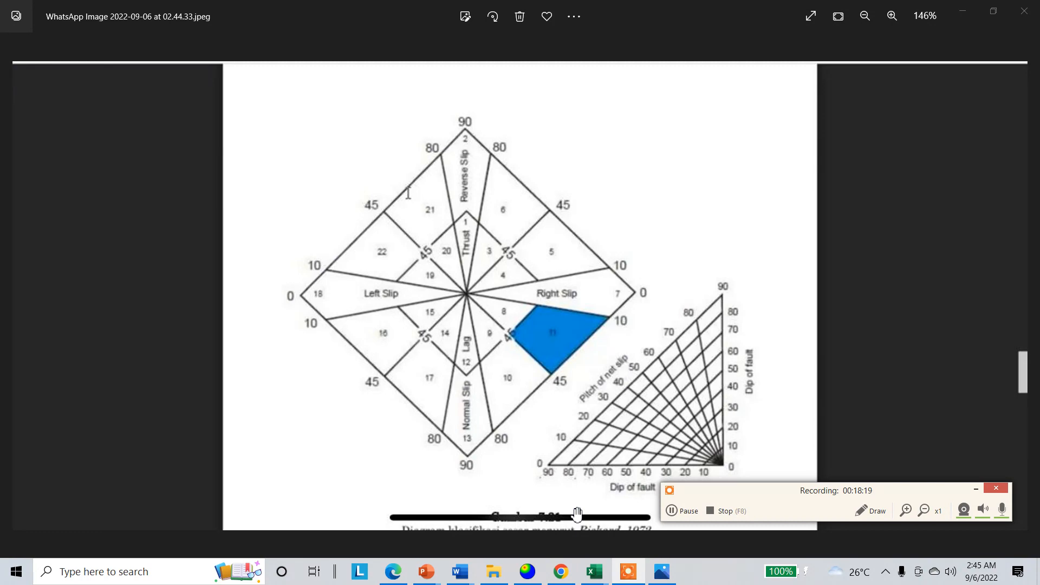
Return to the Data sesar Dips workbook in Excel and enter REVERSE LEFT SLIP FAULT for Nama sesar.
mouse_move(589, 575)
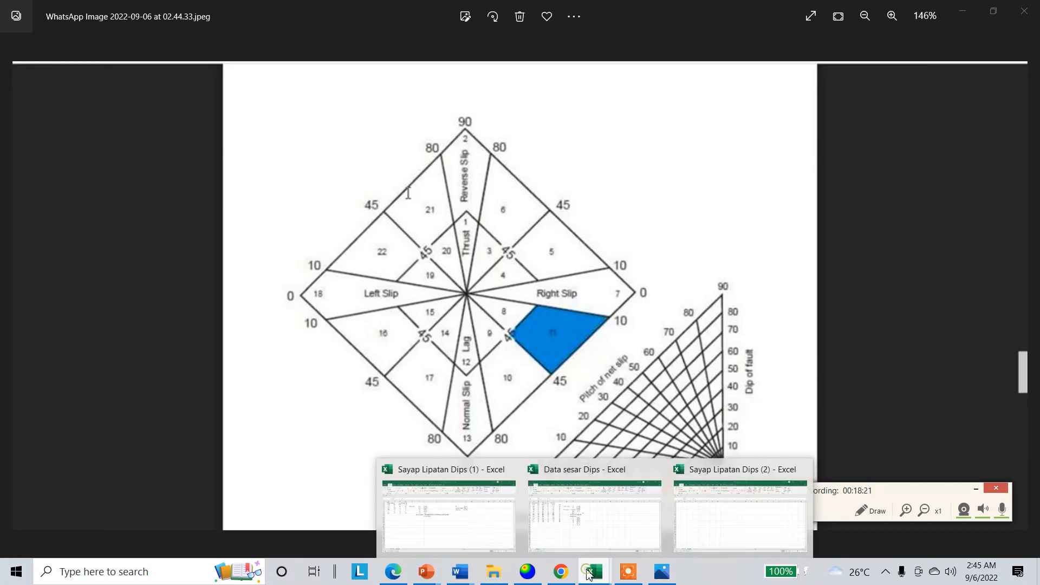
click(597, 533)
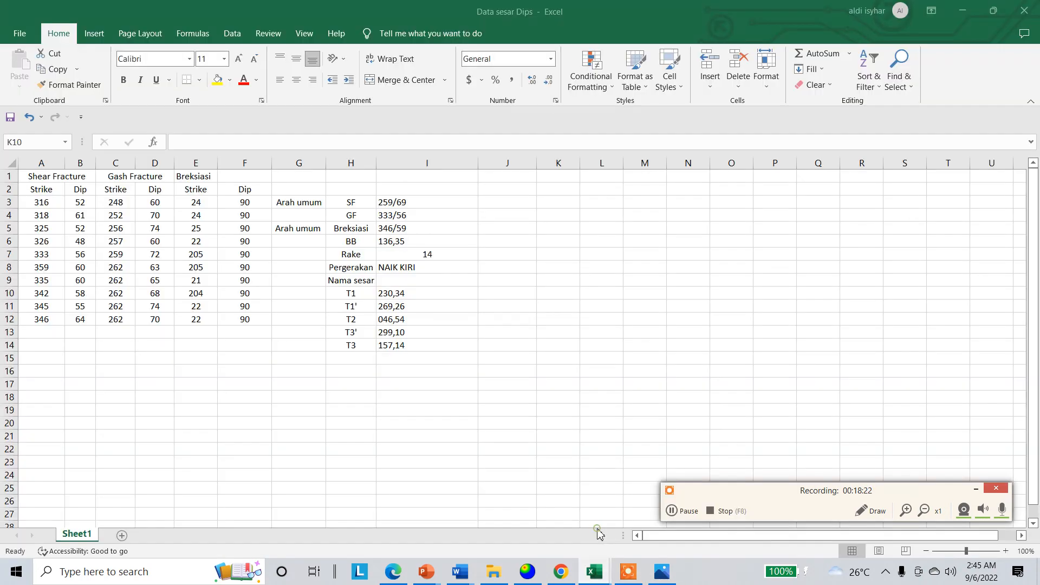
click(422, 284)
text(REVERSE LEFT SLIP FAU)
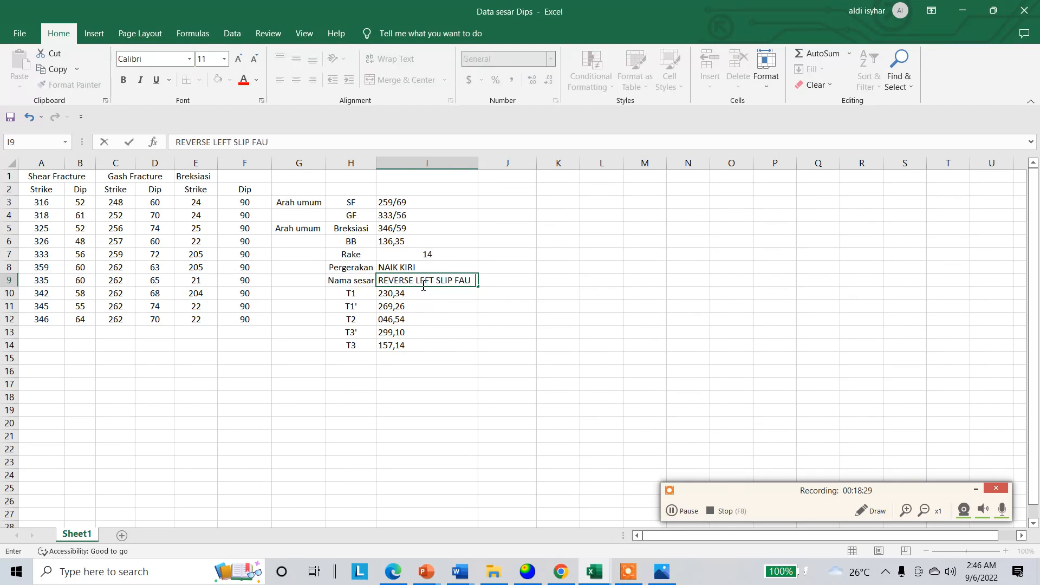
text(LT)
click(535, 320)
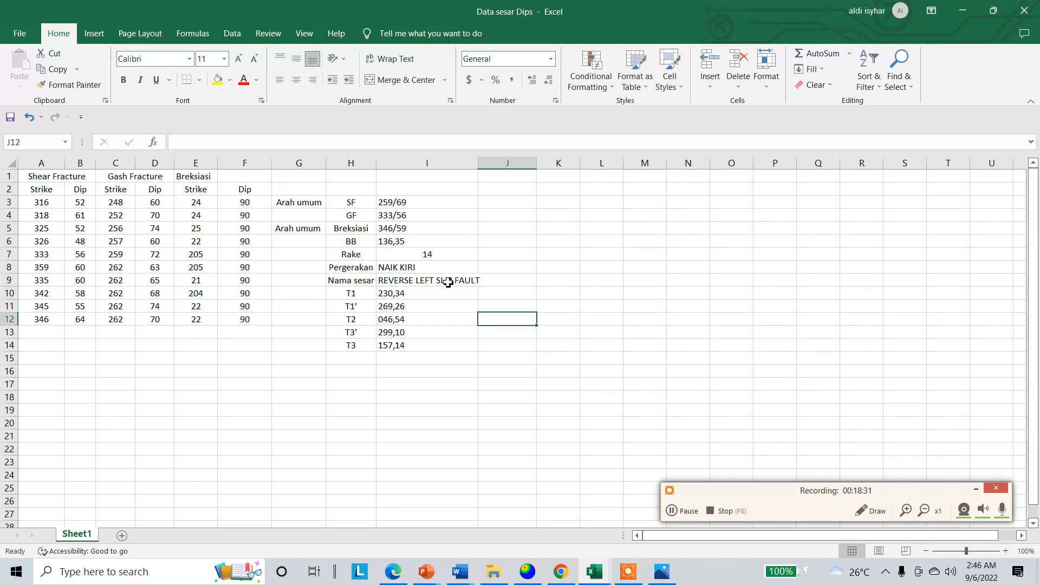